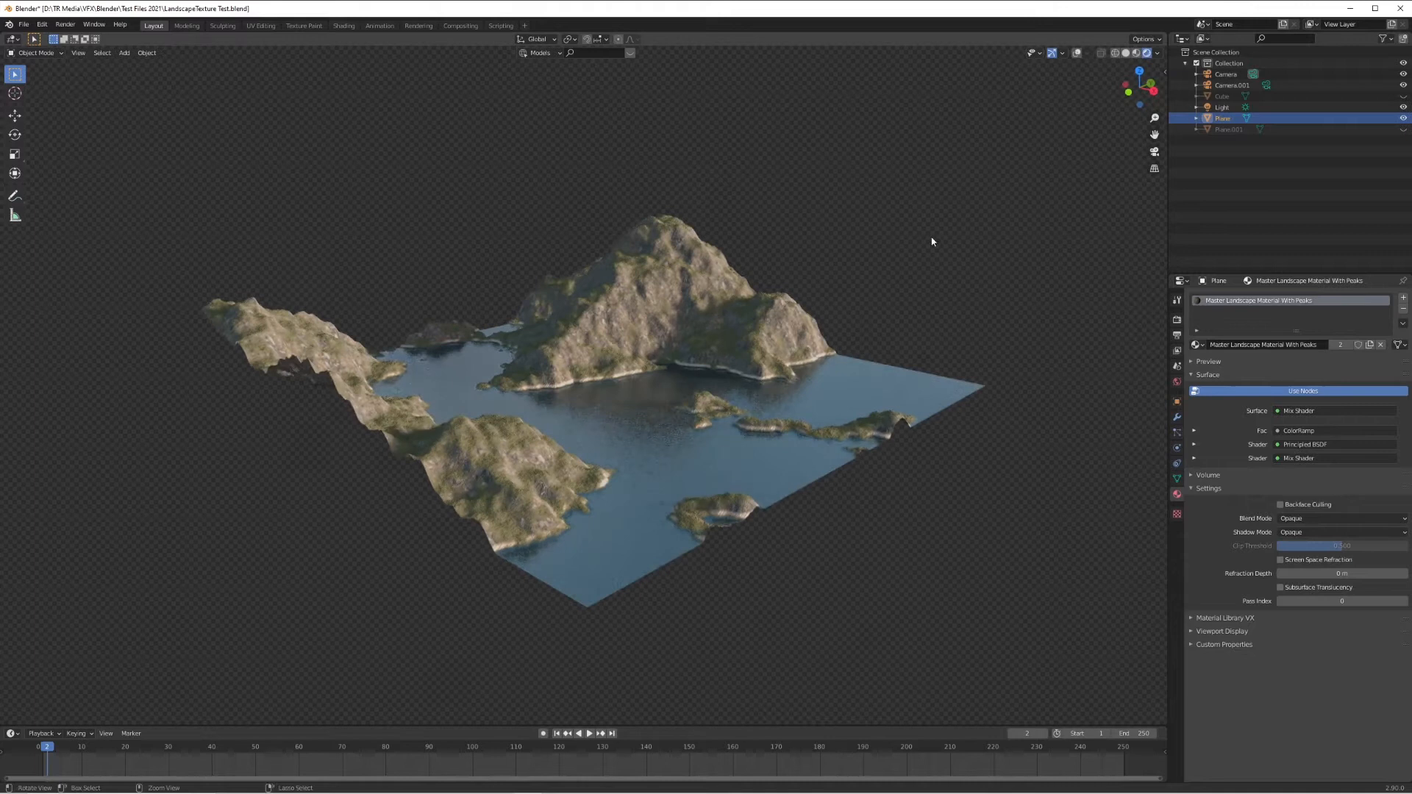
- Examine the textured mountain and lake landscape from several angles and distances
middle_drag(932, 239, 822, 276)
scroll(756, 427, up, 4)
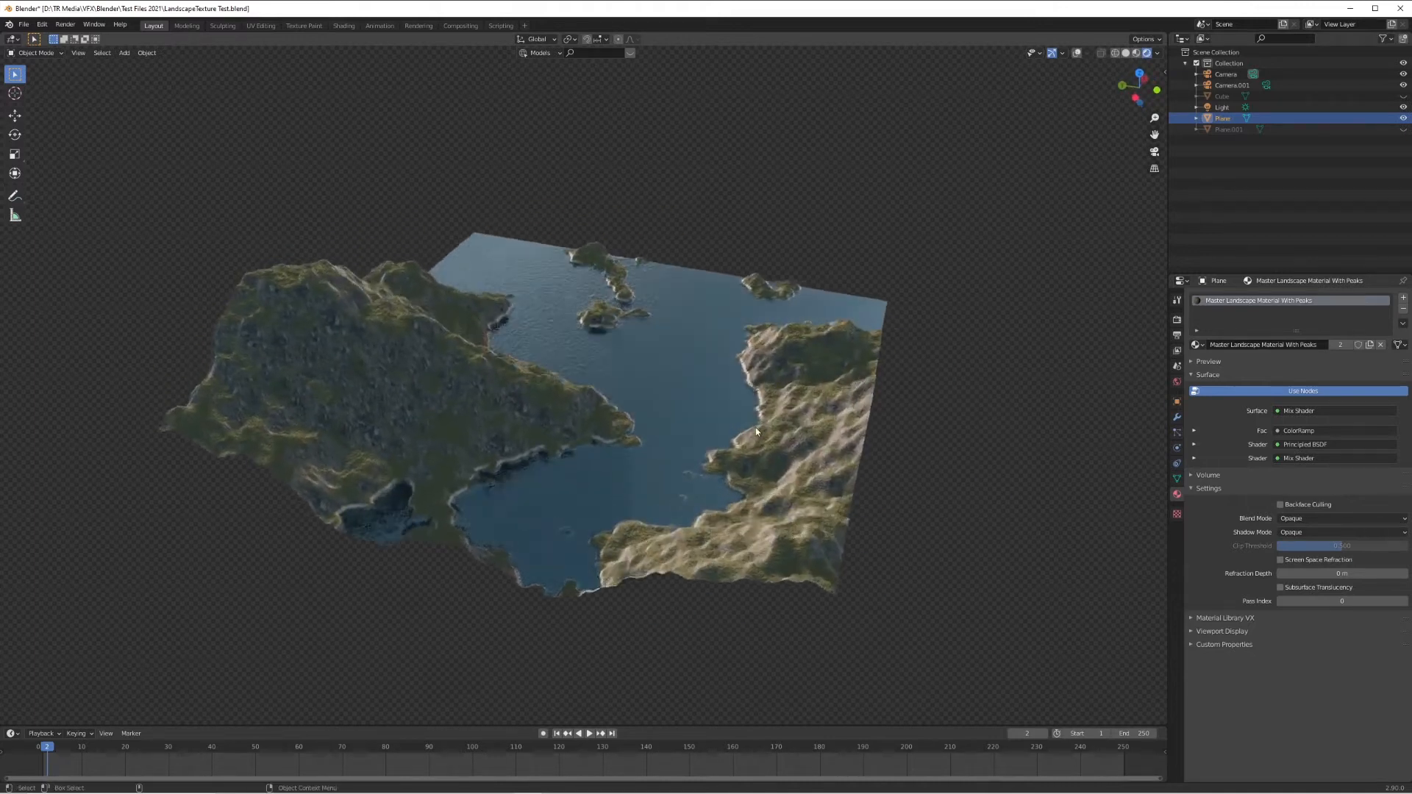
scroll(630, 380, up, 4)
scroll(647, 401, down, 8)
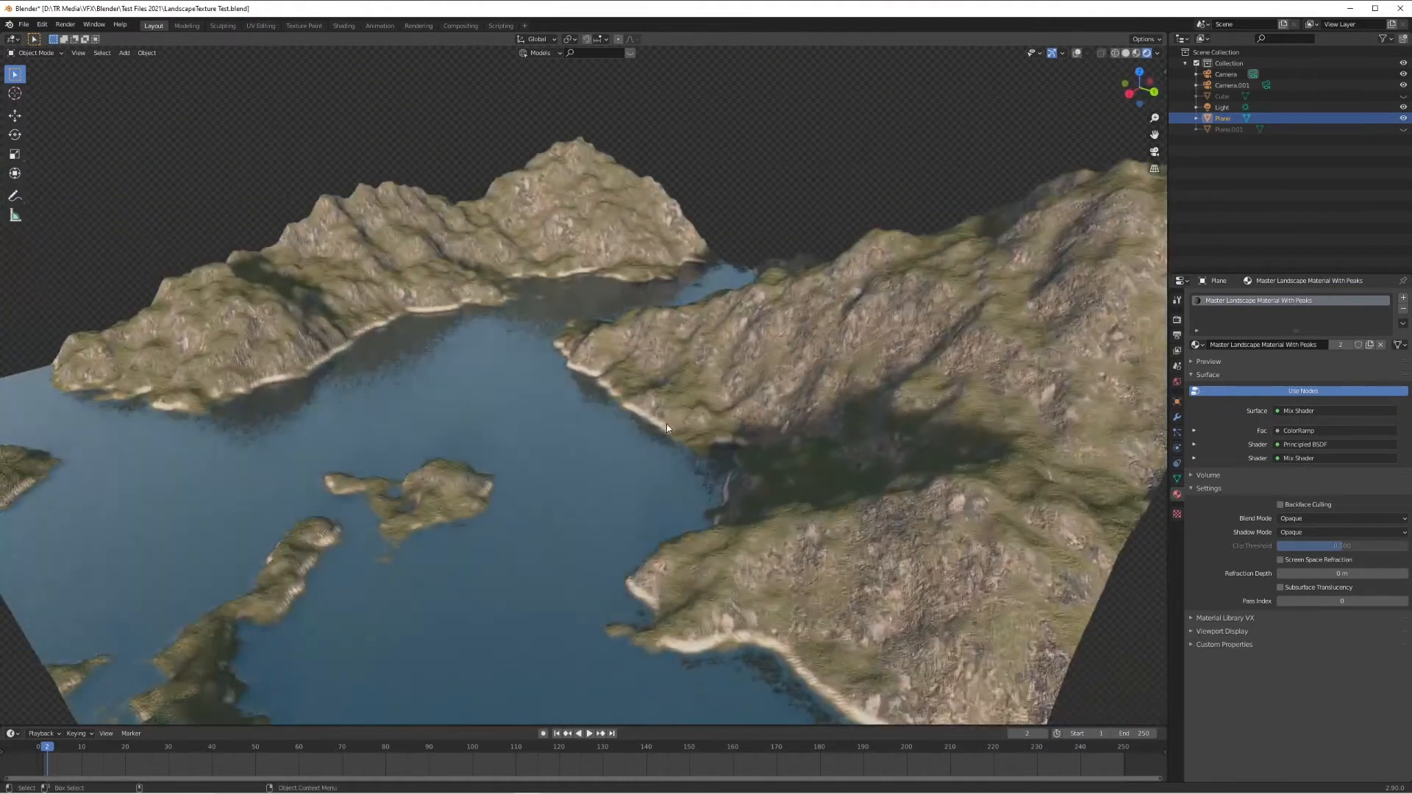
middle_drag(618, 382, 595, 367)
scroll(650, 431, up, 4)
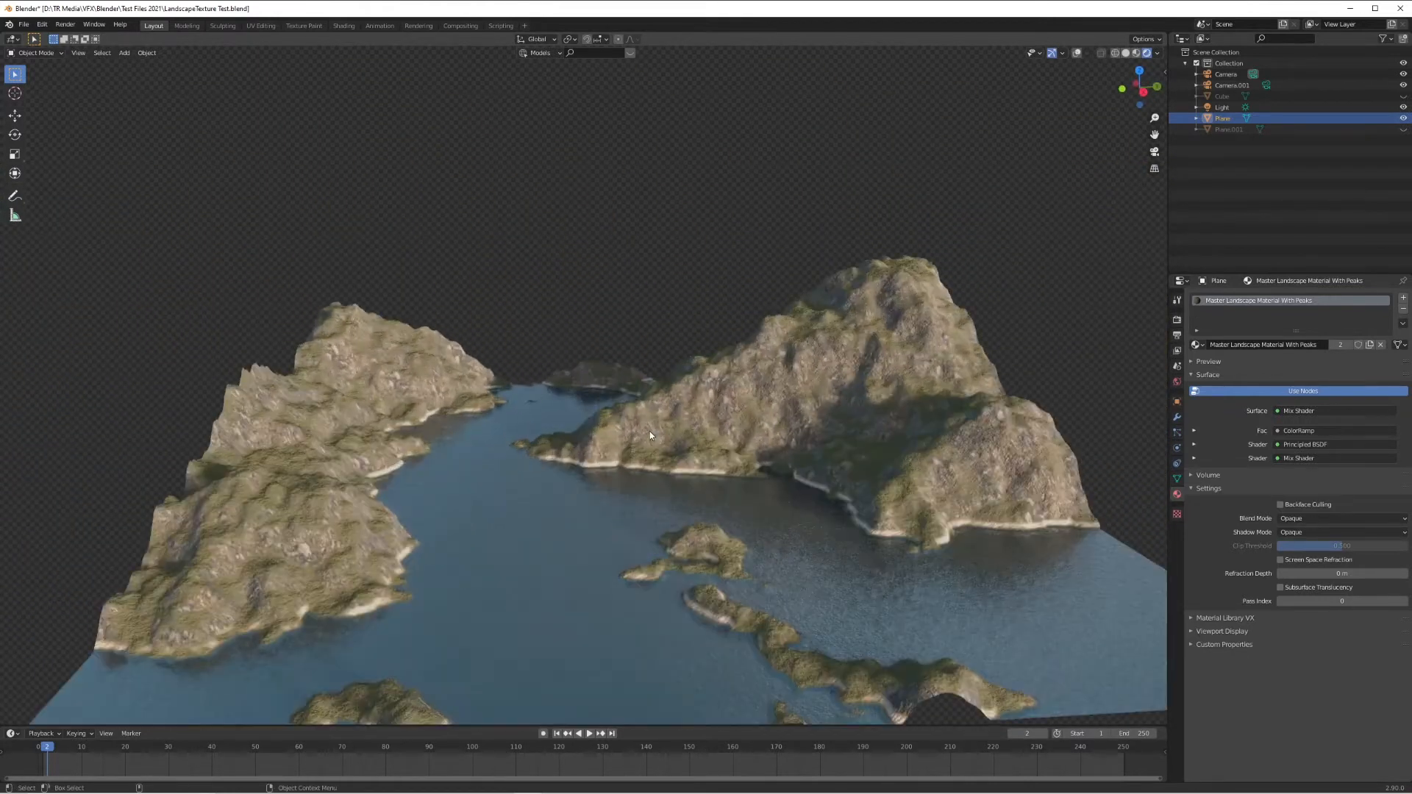
scroll(696, 434, down, 3)
- Stretch the landscape along the global Z axis by a factor of about 1.06 and inspect its slopes
key(s)
key(z)
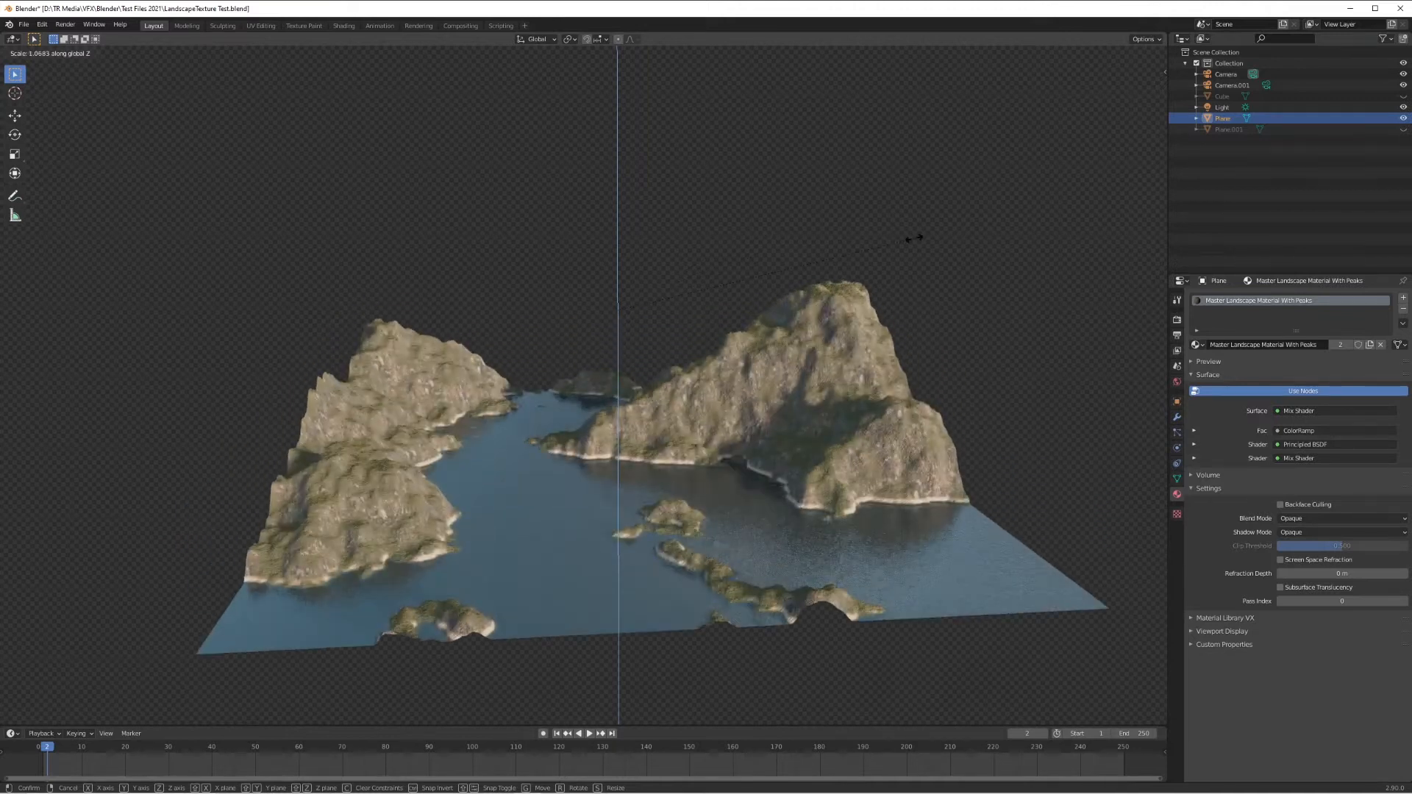
click(911, 237)
ctrl+drag(829, 327, 848, 355)
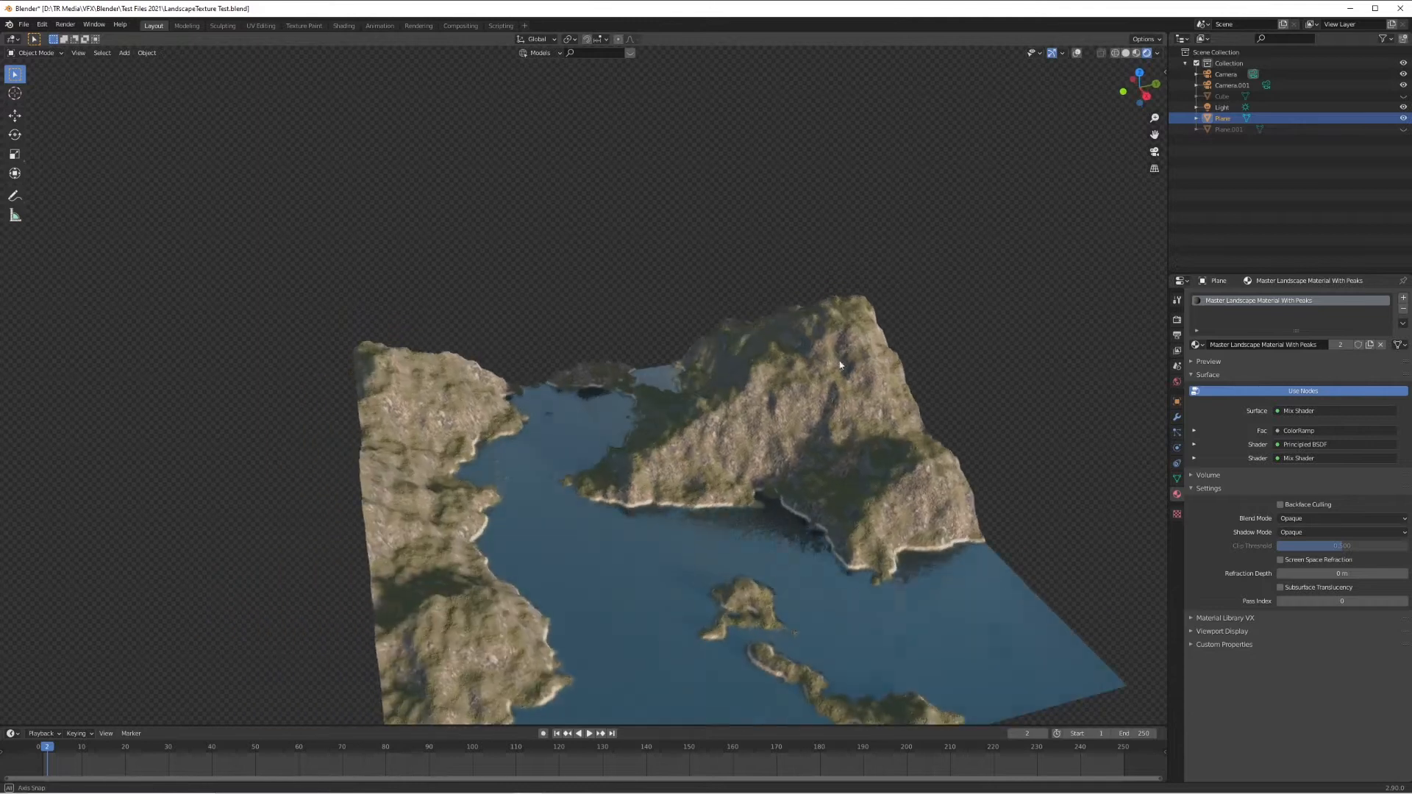
alt+middle_click(690, 519)
scroll(694, 508, up, 6)
- Switch to the Shading workspace and view the complete node tree of the landscape material
click(343, 26)
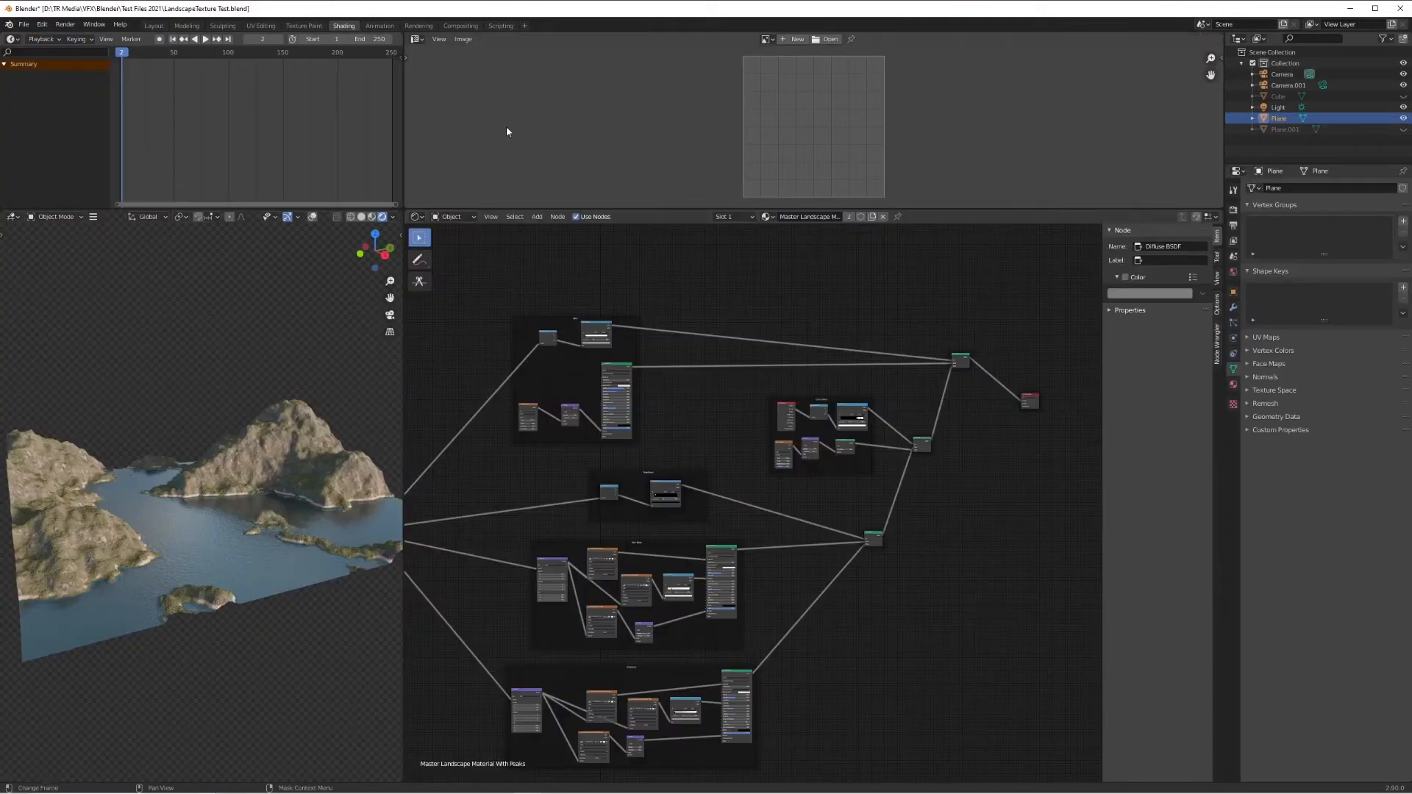
scroll(971, 560, down, 3)
middle_drag(908, 571, 946, 576)
scroll(1006, 594, up, 1)
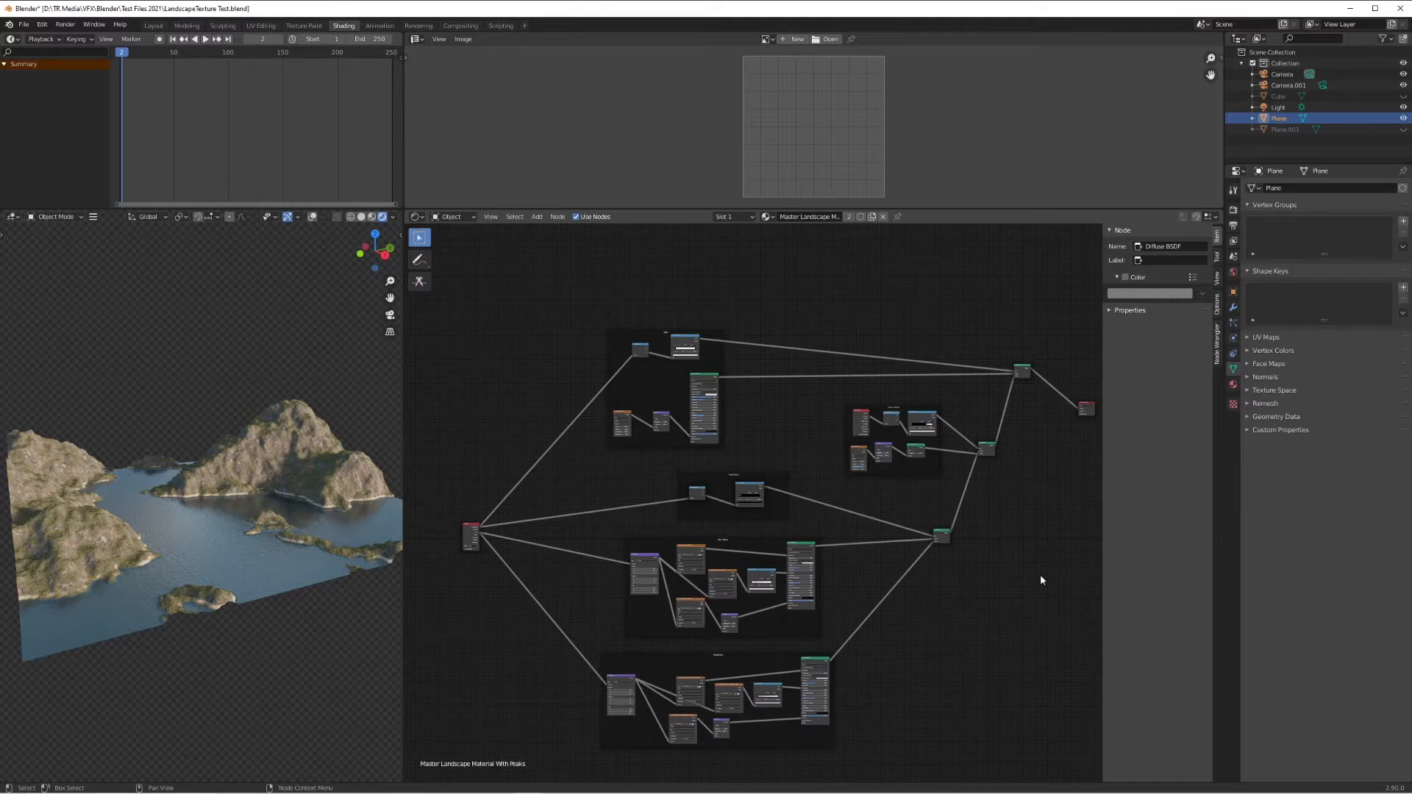
scroll(1040, 580, down, 1)
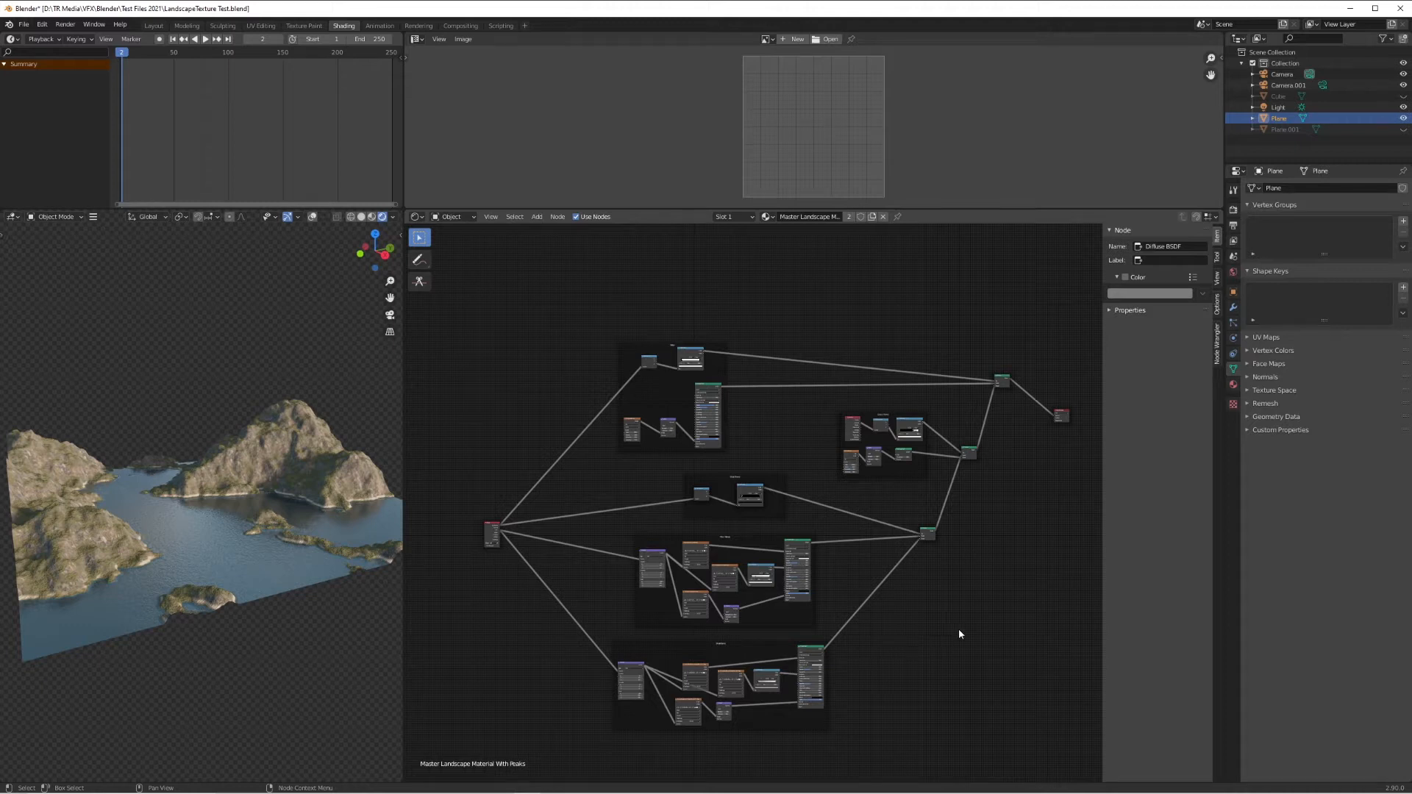
scroll(997, 614, up, 1)
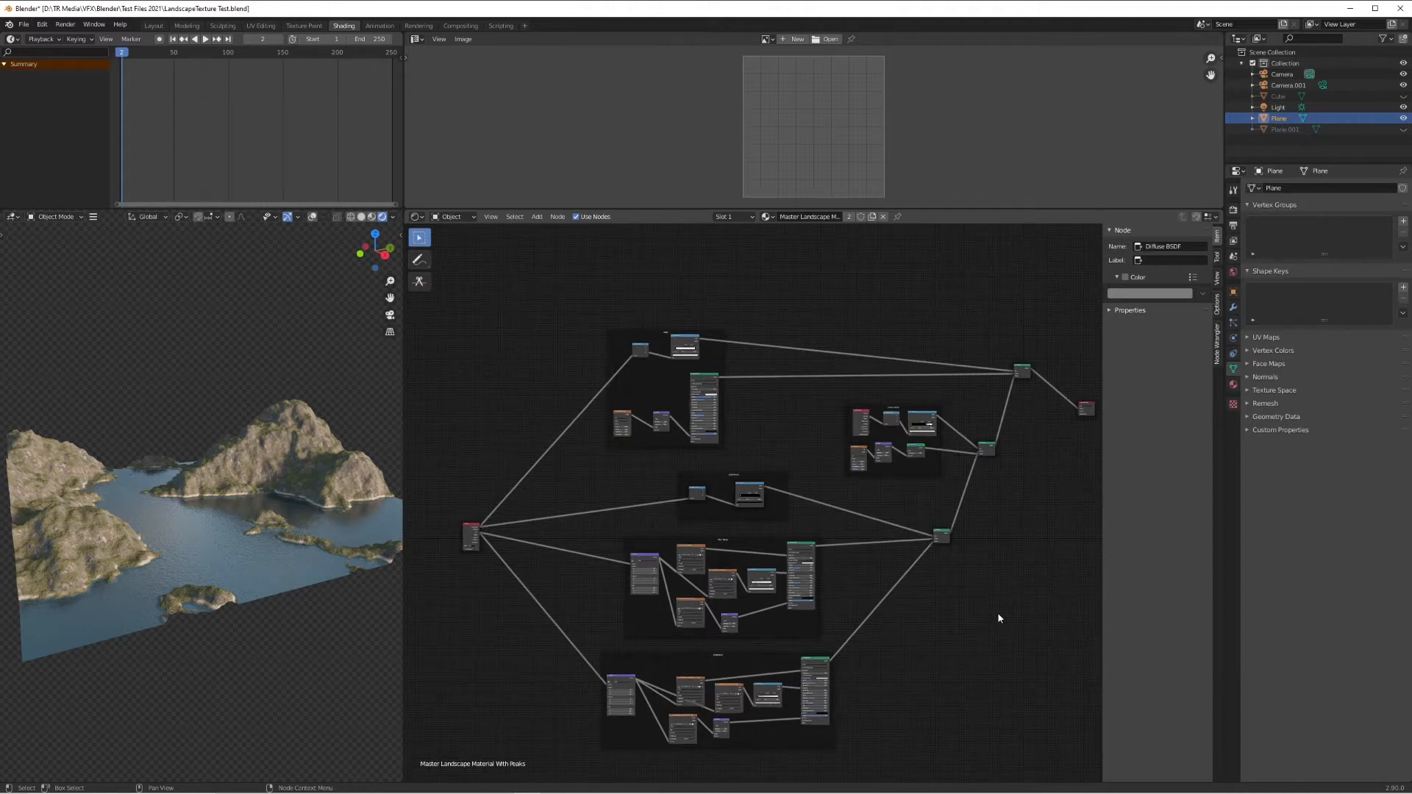
scroll(997, 614, down, 1)
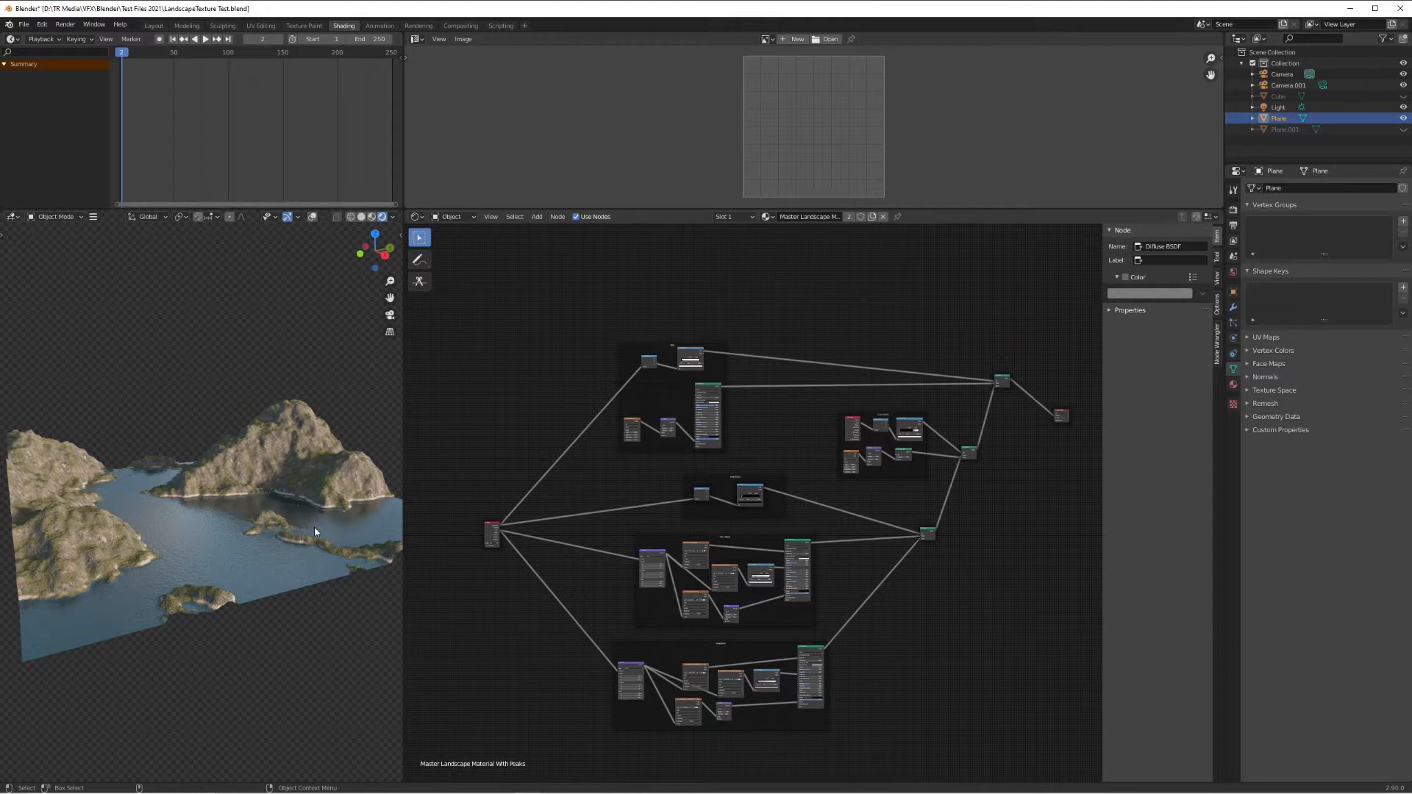
- Widen the 3D viewport beside the node editor and frame the whole landscape in it
scroll(315, 526, down, 2)
drag(403, 475, 509, 478)
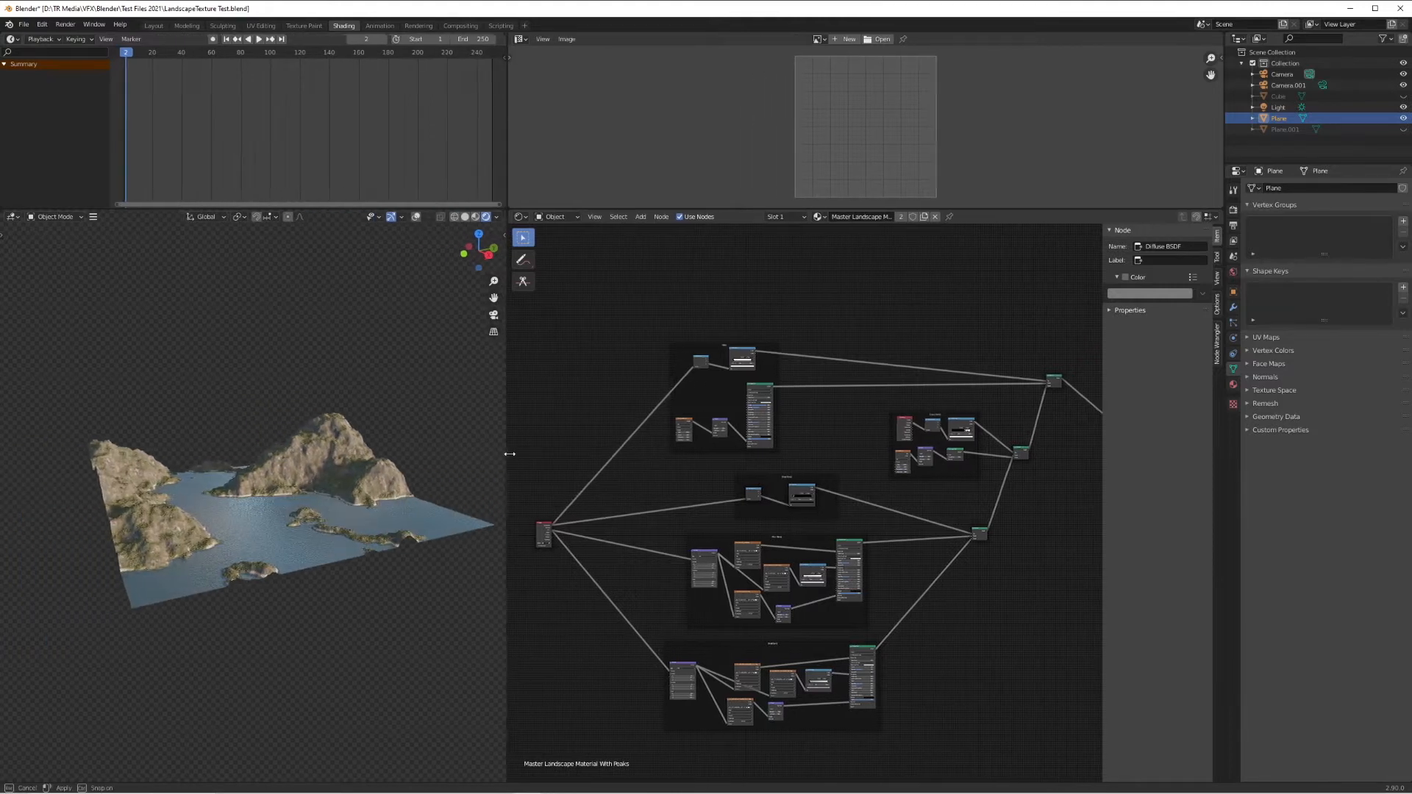
scroll(396, 485, up, 2)
middle_drag(396, 485, 398, 507)
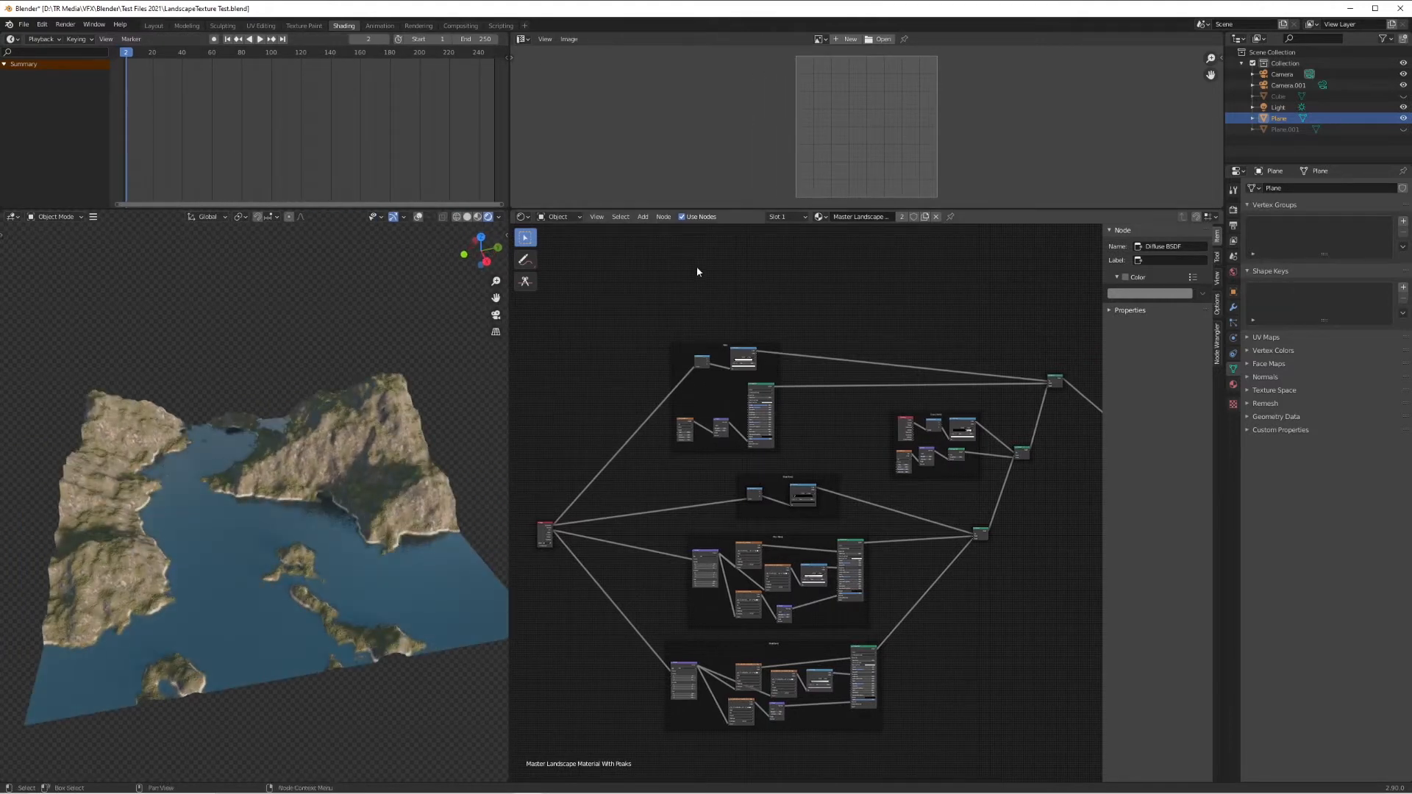
- Assign Master Landscape Material Proc Gen Final to the landscape and inspect the shaded terrain from several angles
click(819, 217)
click(886, 243)
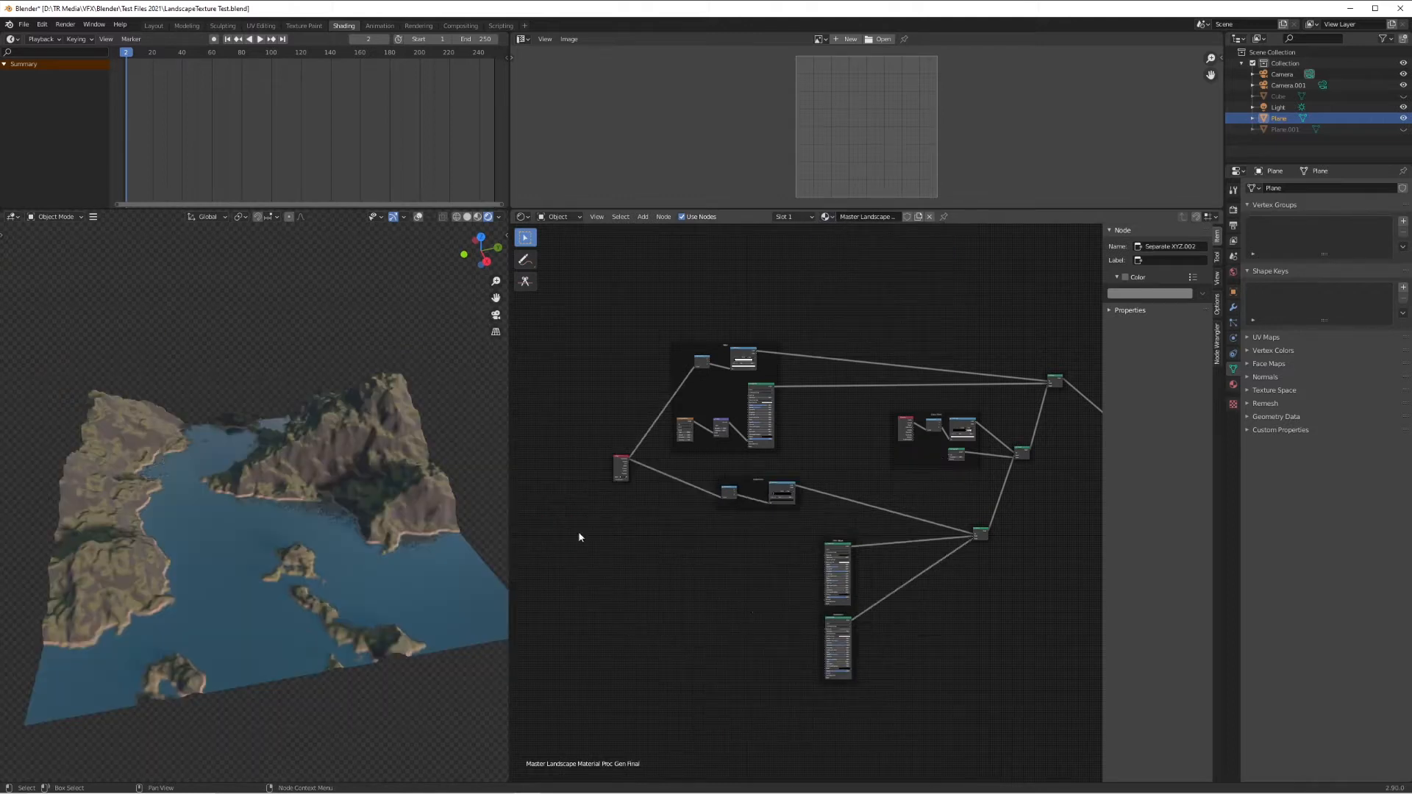
middle_drag(395, 544, 374, 493)
scroll(376, 493, up, 3)
scroll(386, 543, down, 3)
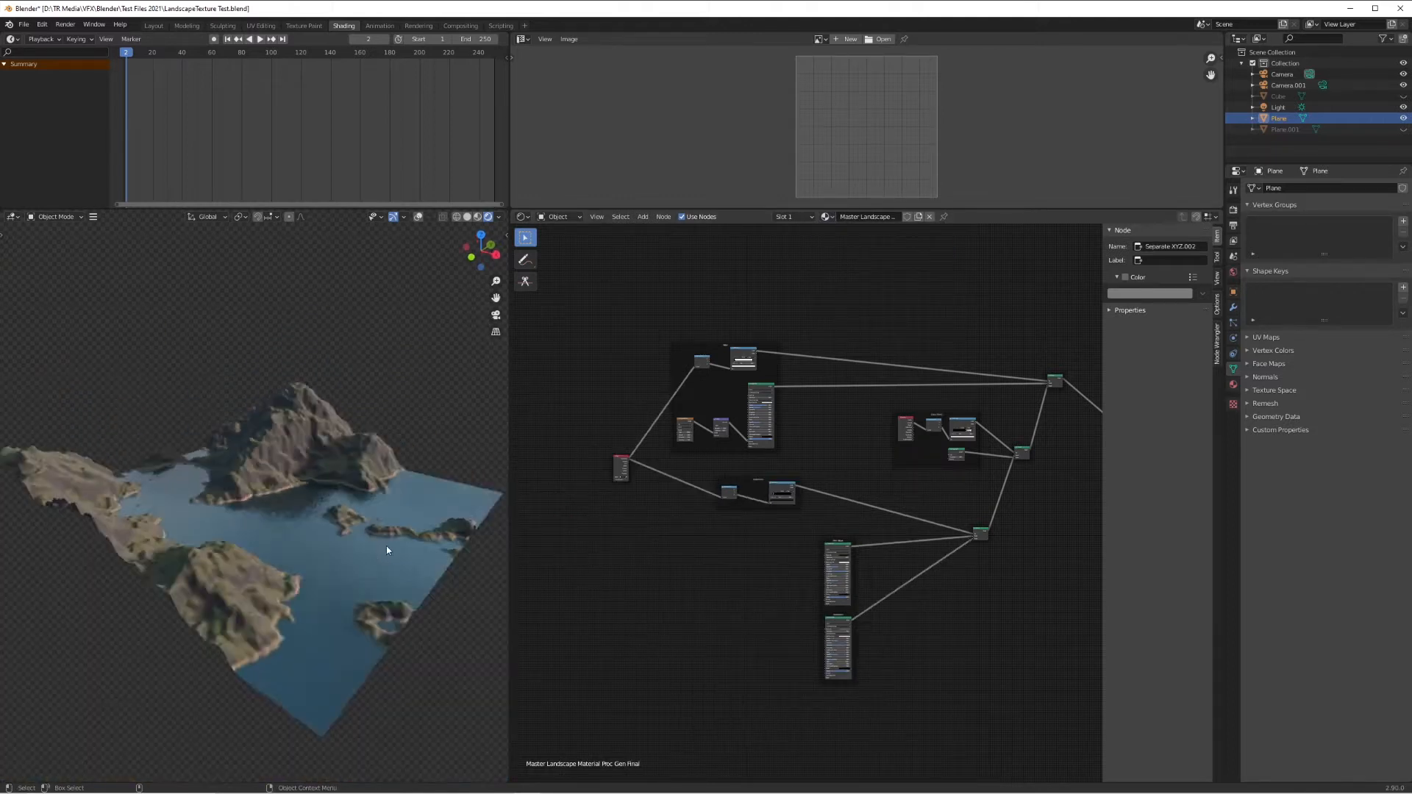
middle_drag(386, 545, 268, 546)
scroll(386, 527, up, 4)
middle_drag(386, 526, 294, 518)
scroll(216, 523, down, 5)
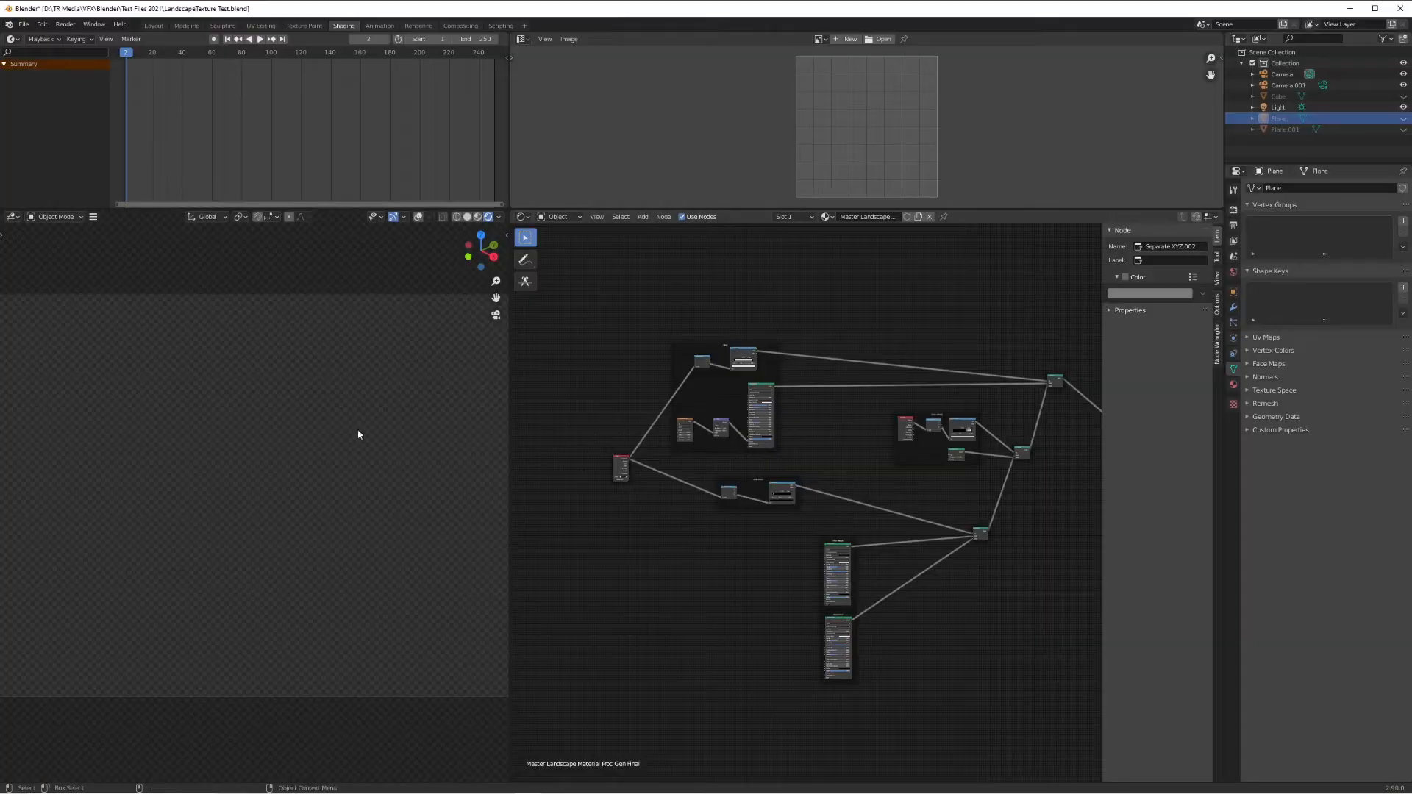
- Add a plane mesh to the scene and scale it by 5
key(shift+a)
mouse_move(221, 478)
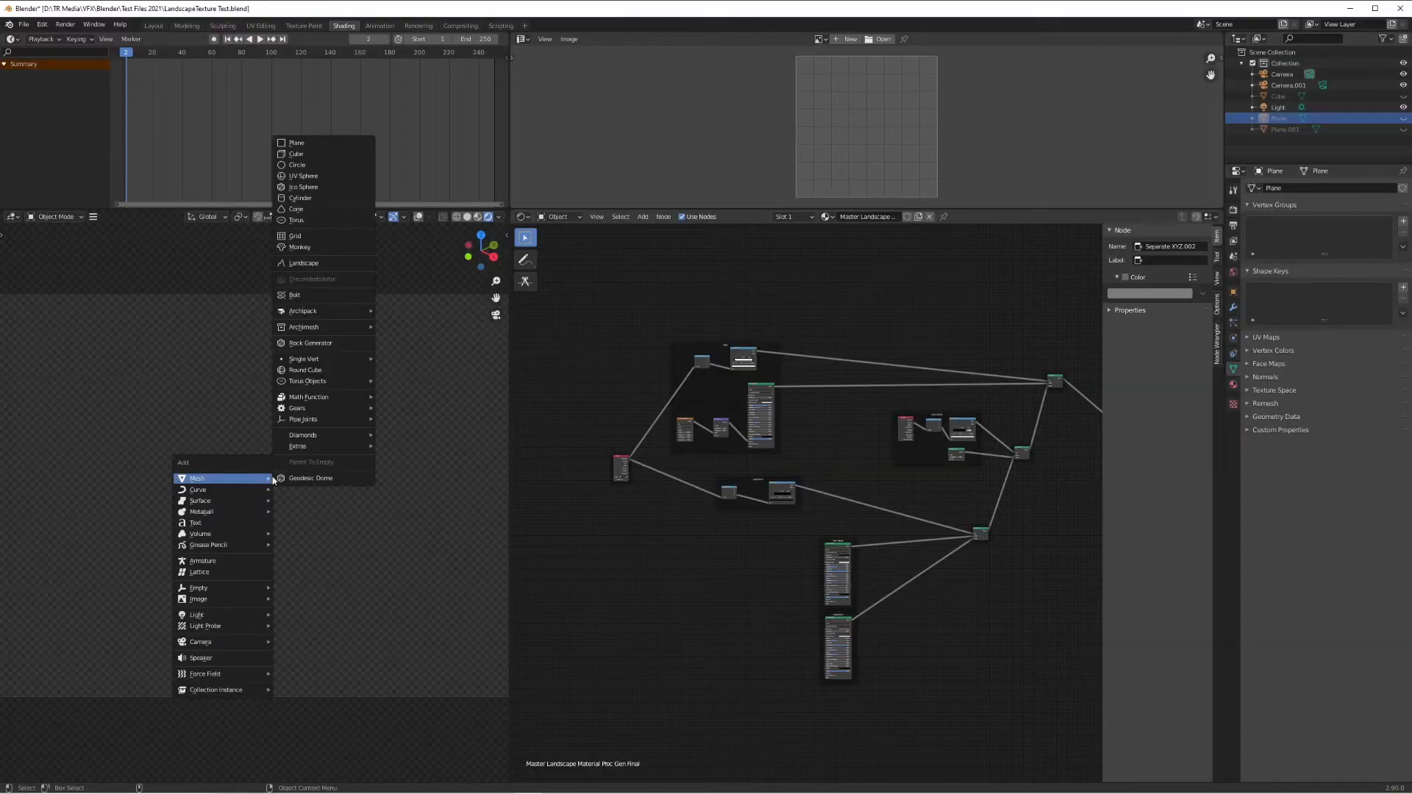
click(293, 143)
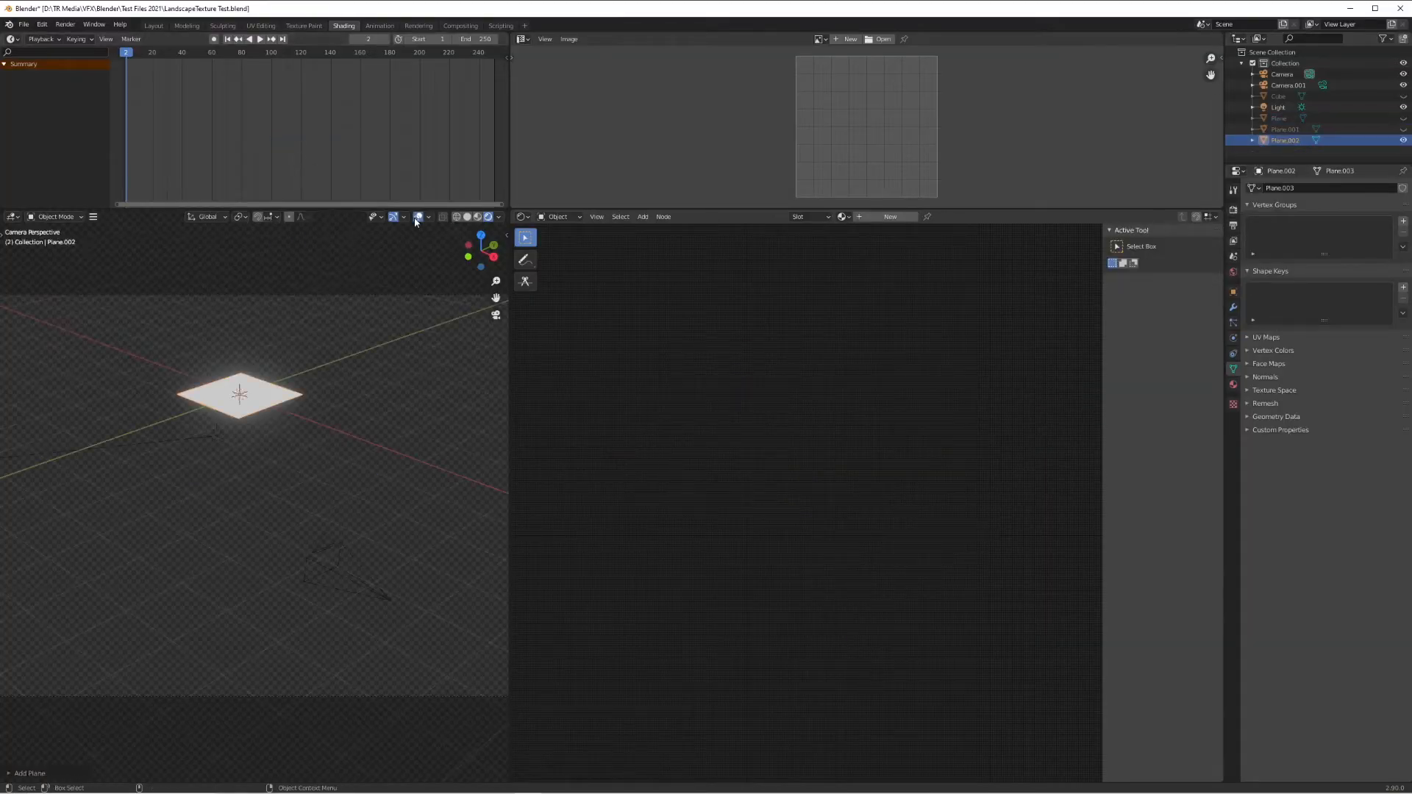
key(s)
key(5)
key(Return)
- Subdivide the whole plane repeatedly into a dense grid and return to Object Mode
key(Tab)
right_click(298, 386)
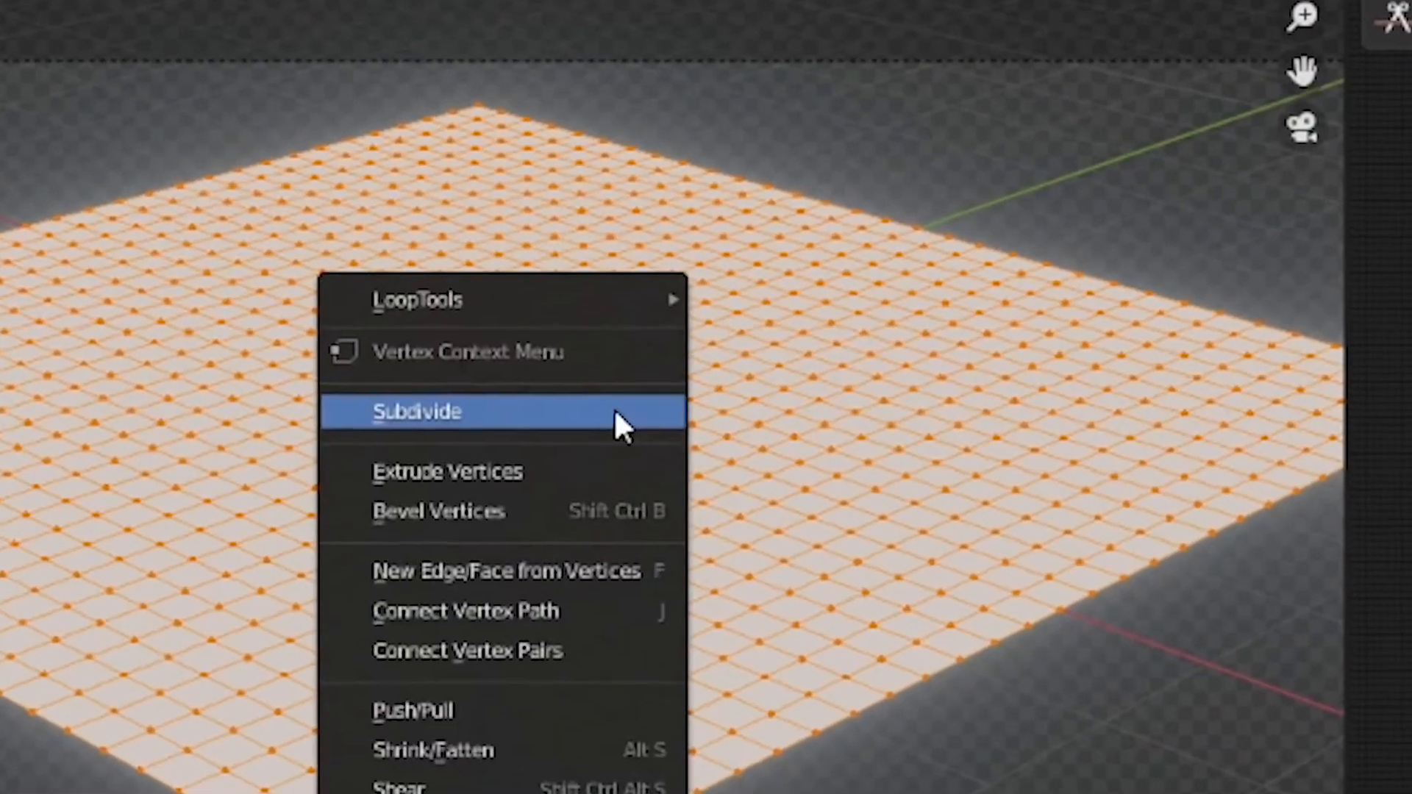
click(454, 405)
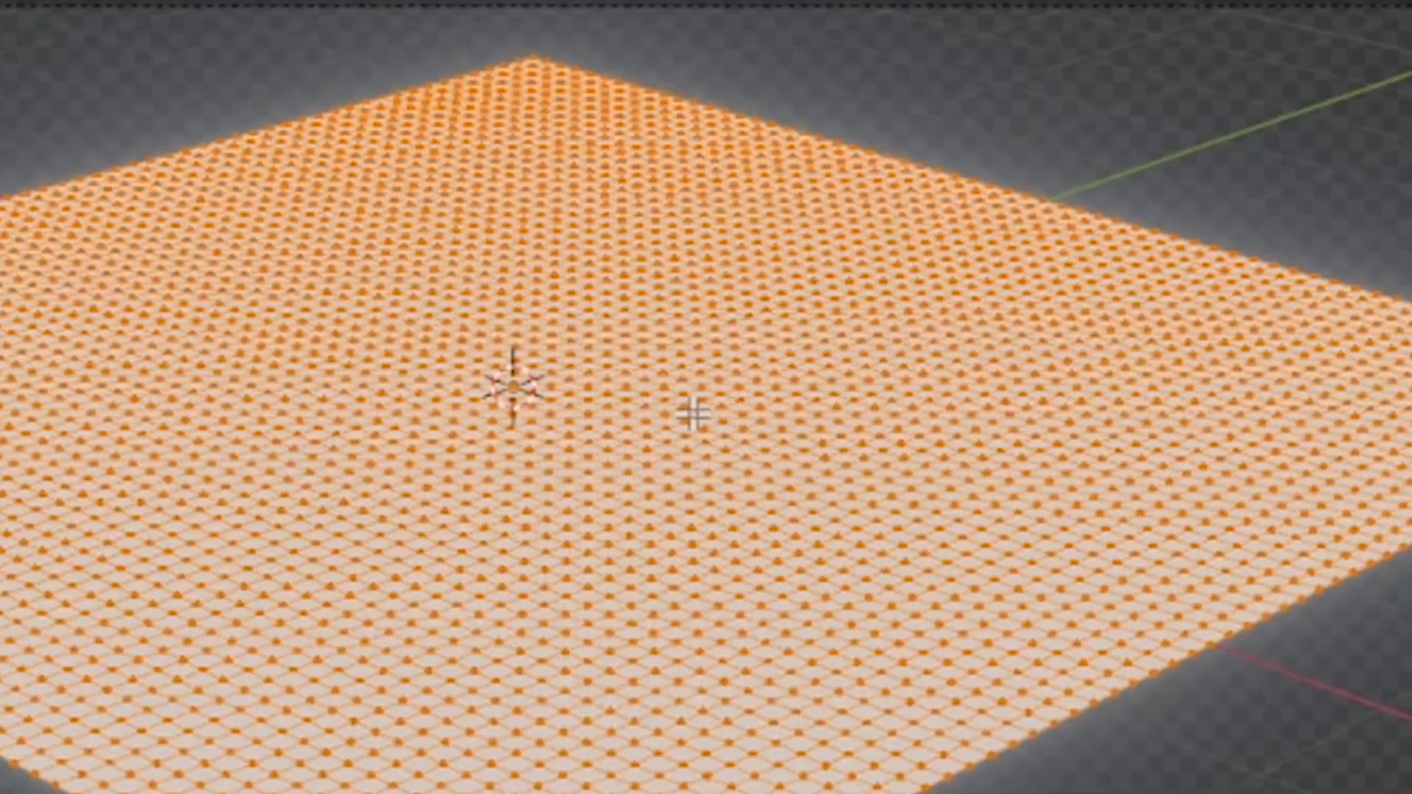
key(Tab)
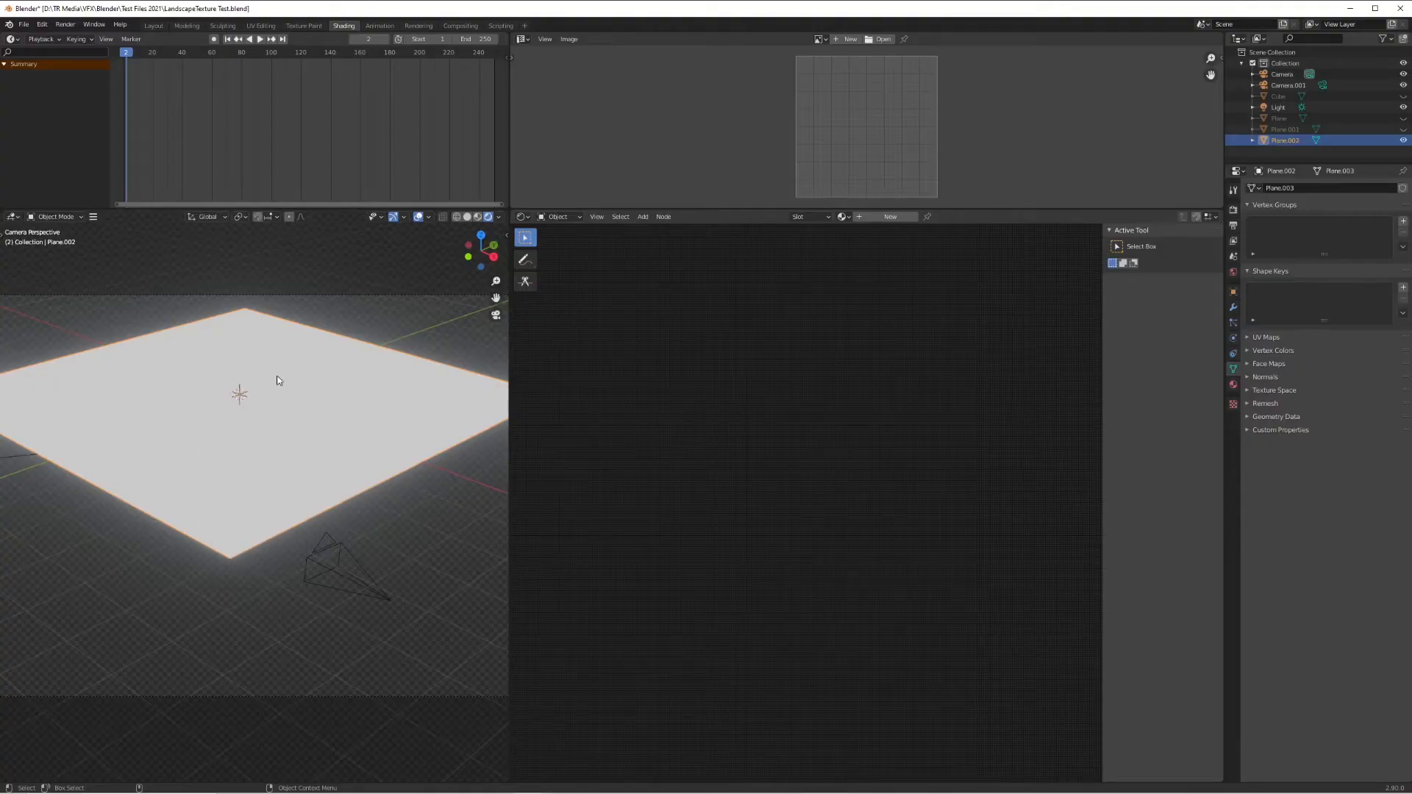
- Add a Displace modifier to the subdivided plane
click(1233, 306)
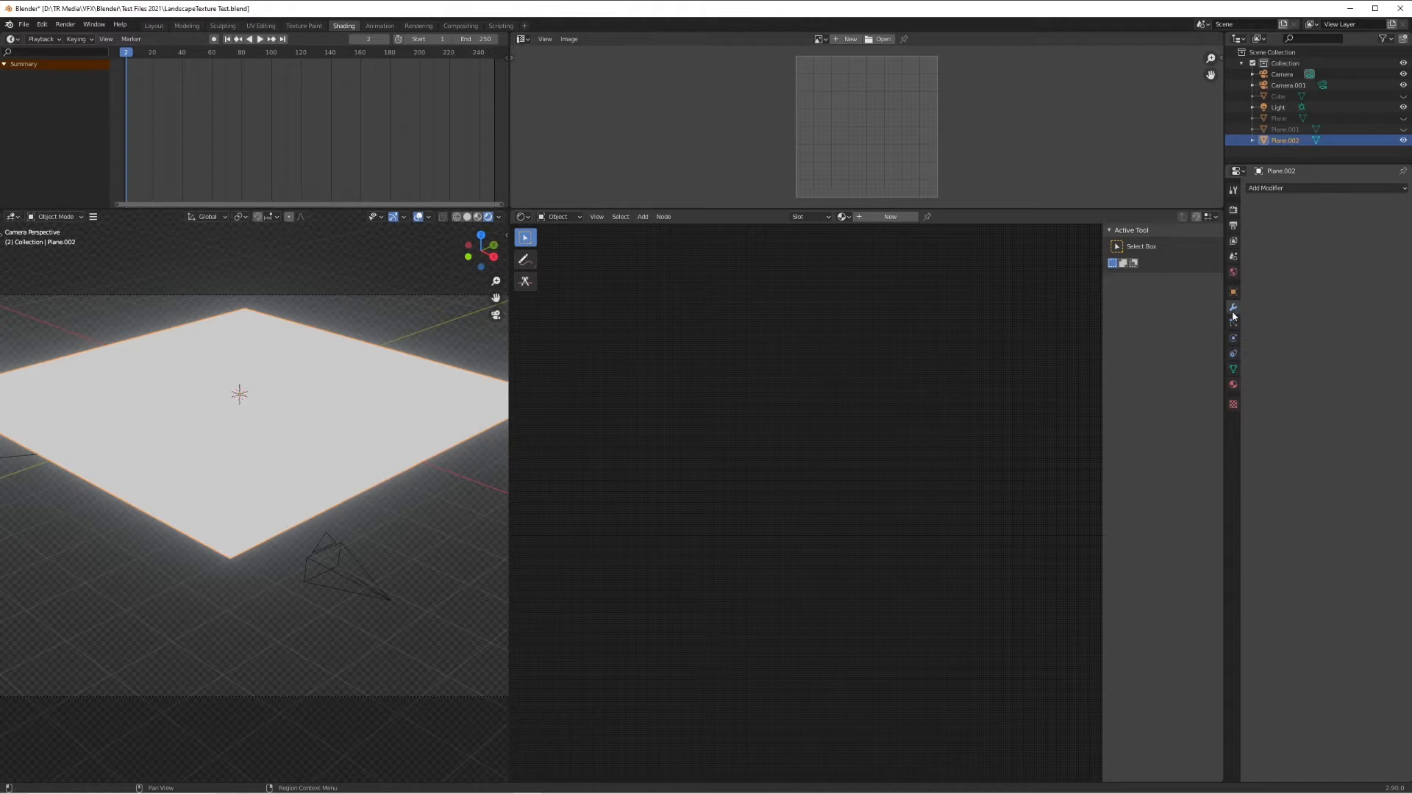
click(1309, 189)
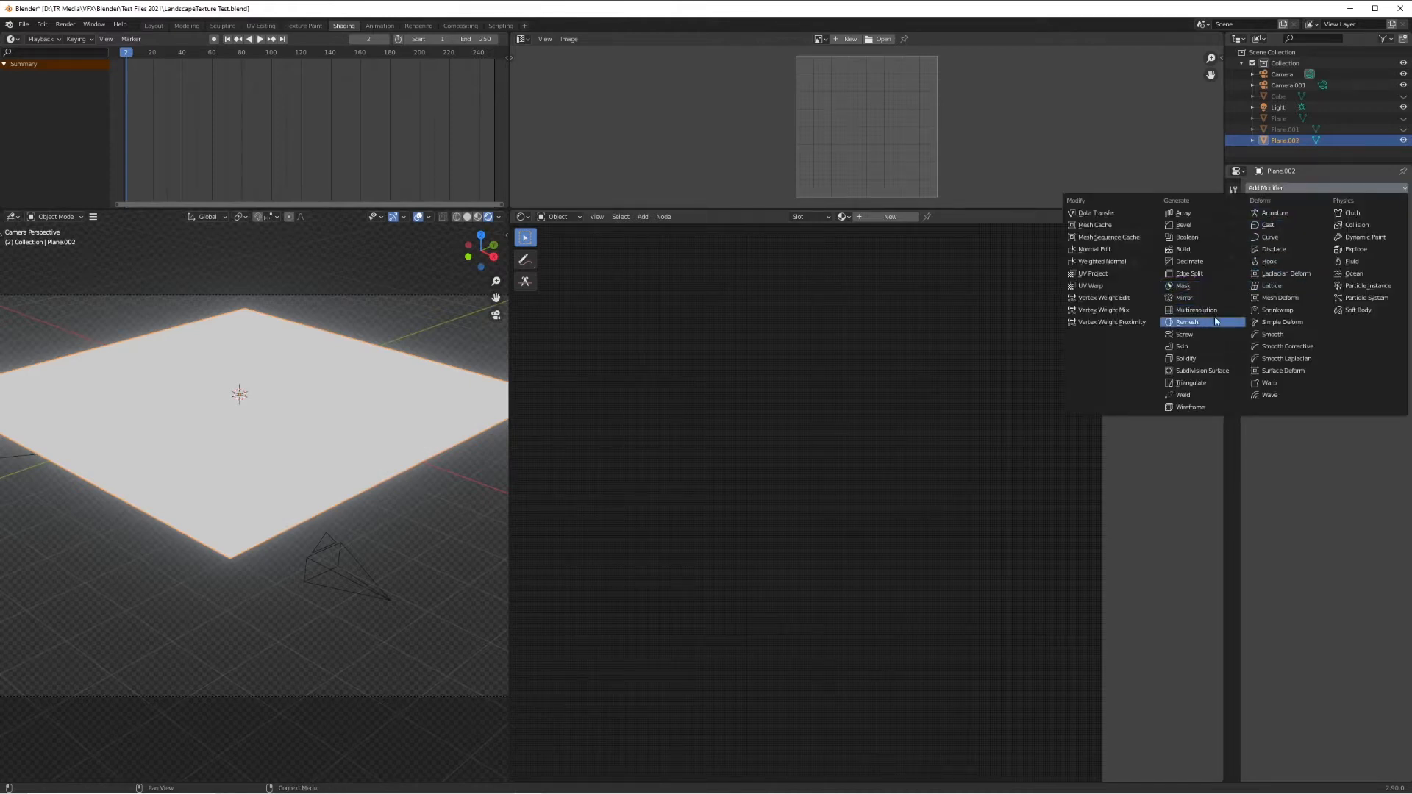
click(1282, 249)
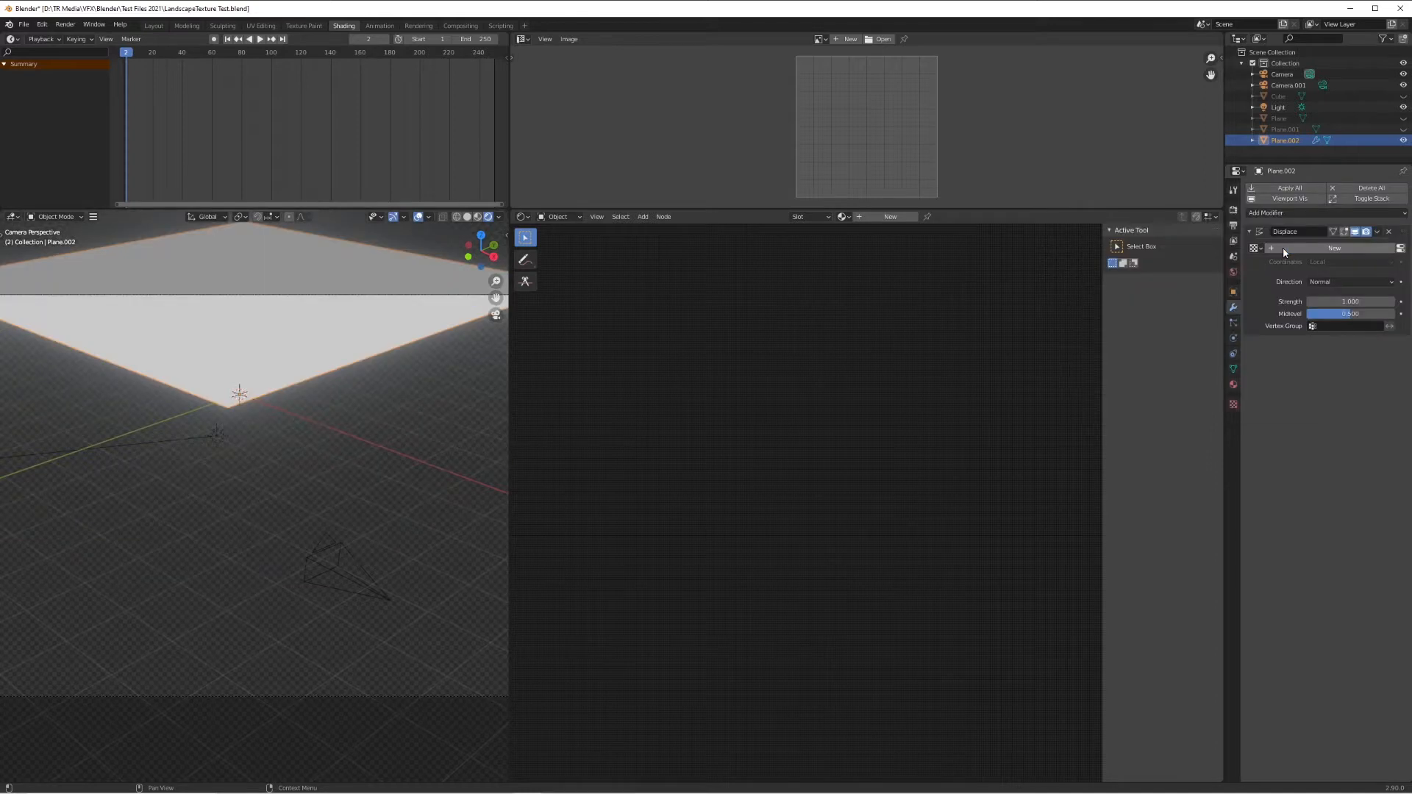
- Create a new Clouds texture for the plane's displacement and show the viewport in solid shading
click(1234, 404)
click(1312, 203)
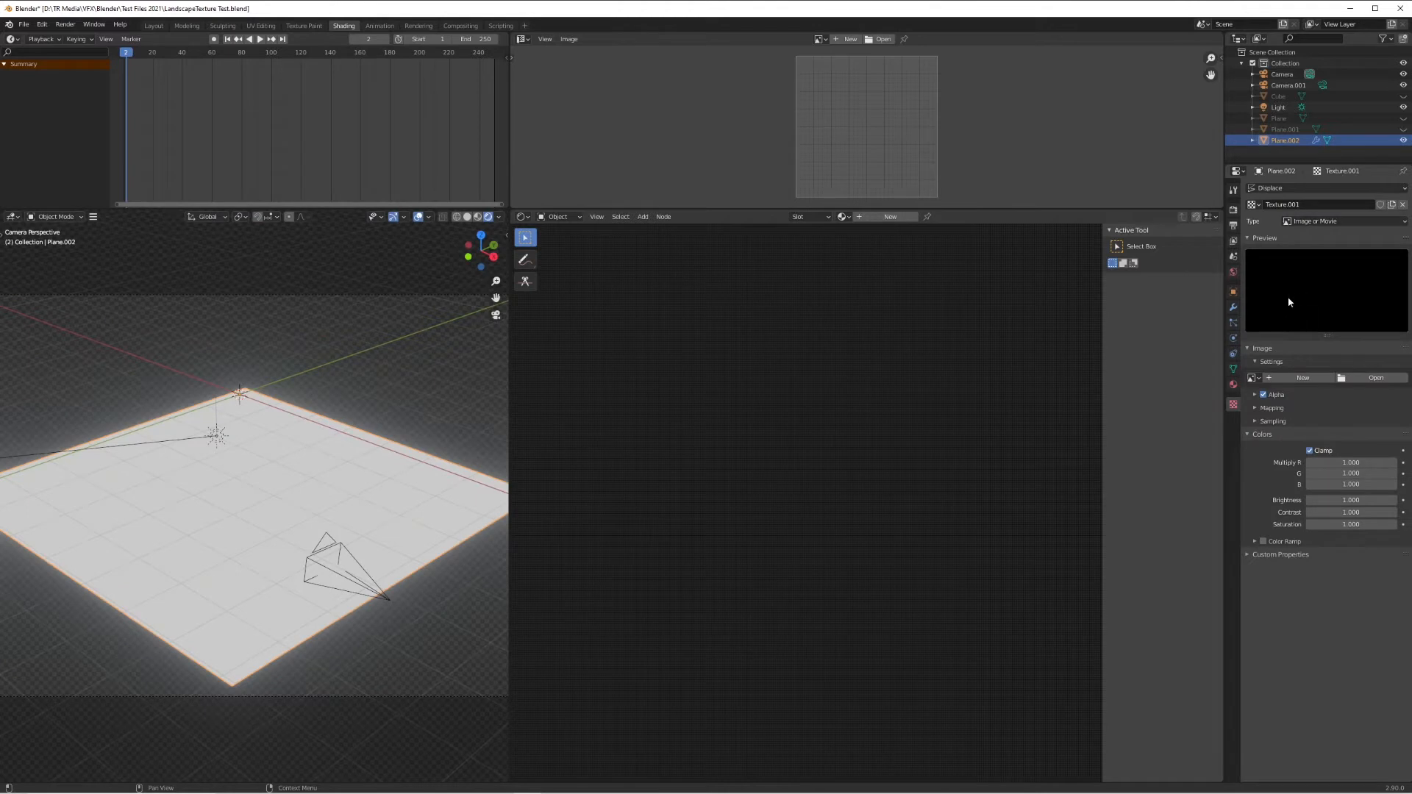
click(1294, 222)
click(1305, 255)
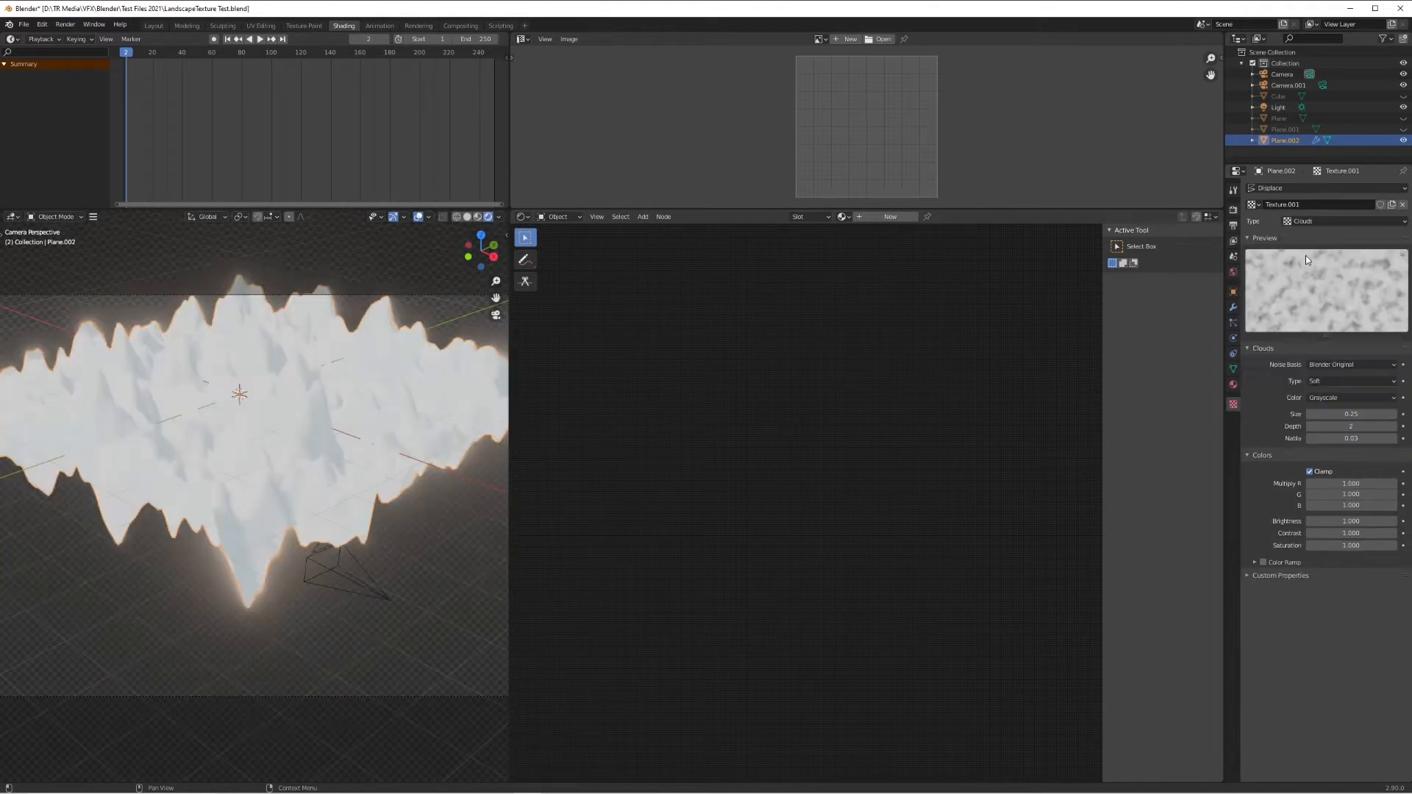
key(z)
click(406, 403)
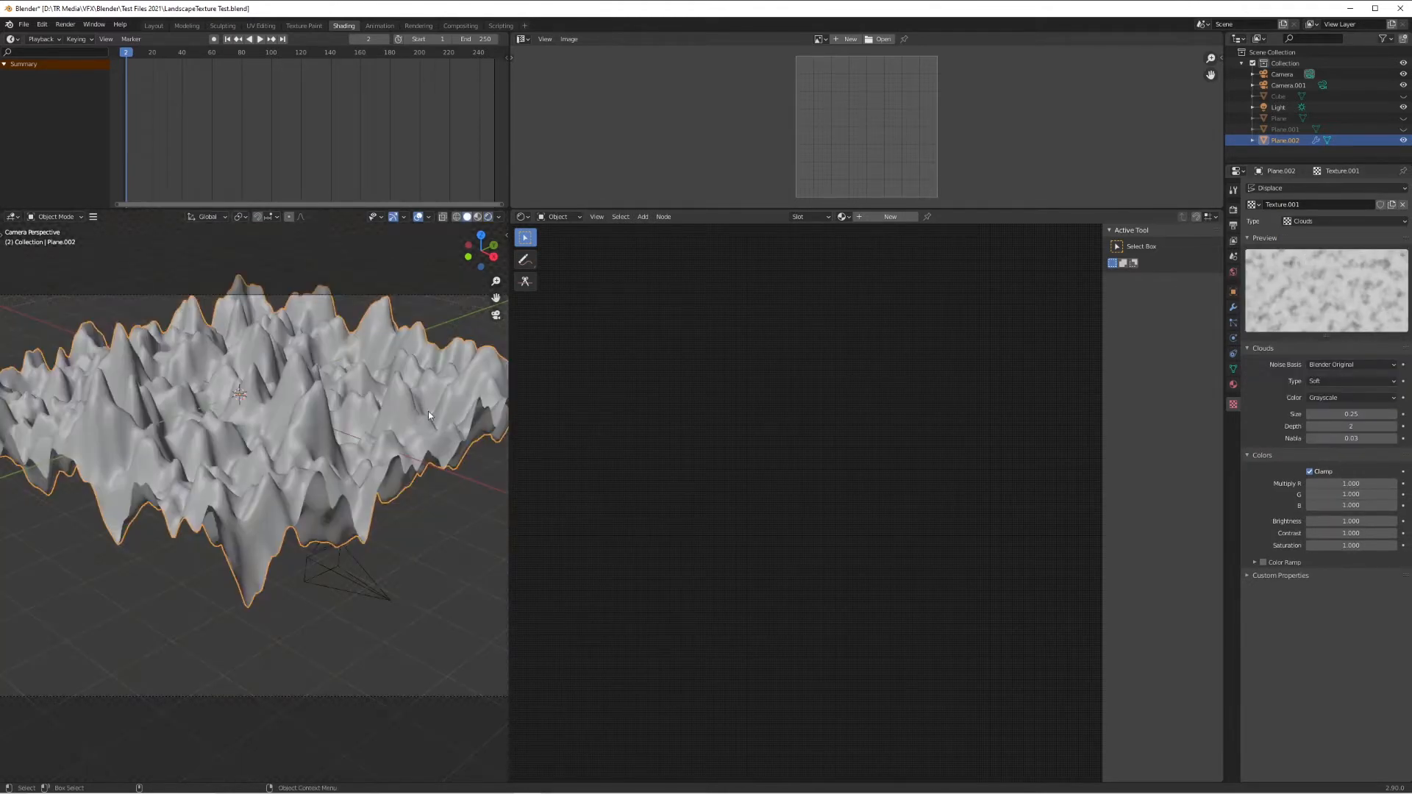
- Delete the extra camera in front of the terrain and select the displaced plane again
click(347, 575)
key(Delete)
click(334, 456)
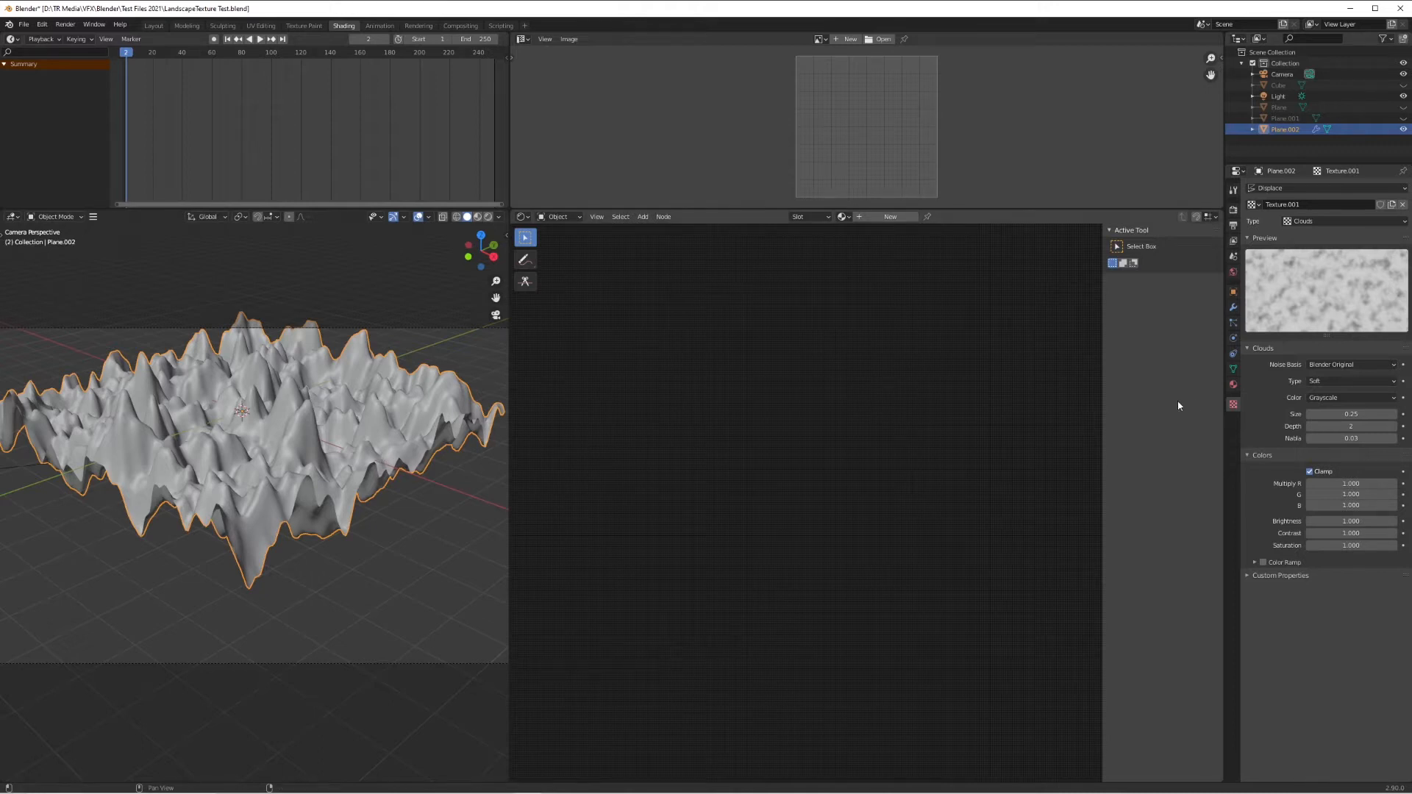
- Set the Clouds texture's size to 1.18, depth to 5, brightness to 0.620 and contrast to 1.540
mouse_move(1347, 414)
mouse_down()
mouse_move(1398, 414)
mouse_move(1351, 413)
mouse_move(1362, 427)
mouse_up()
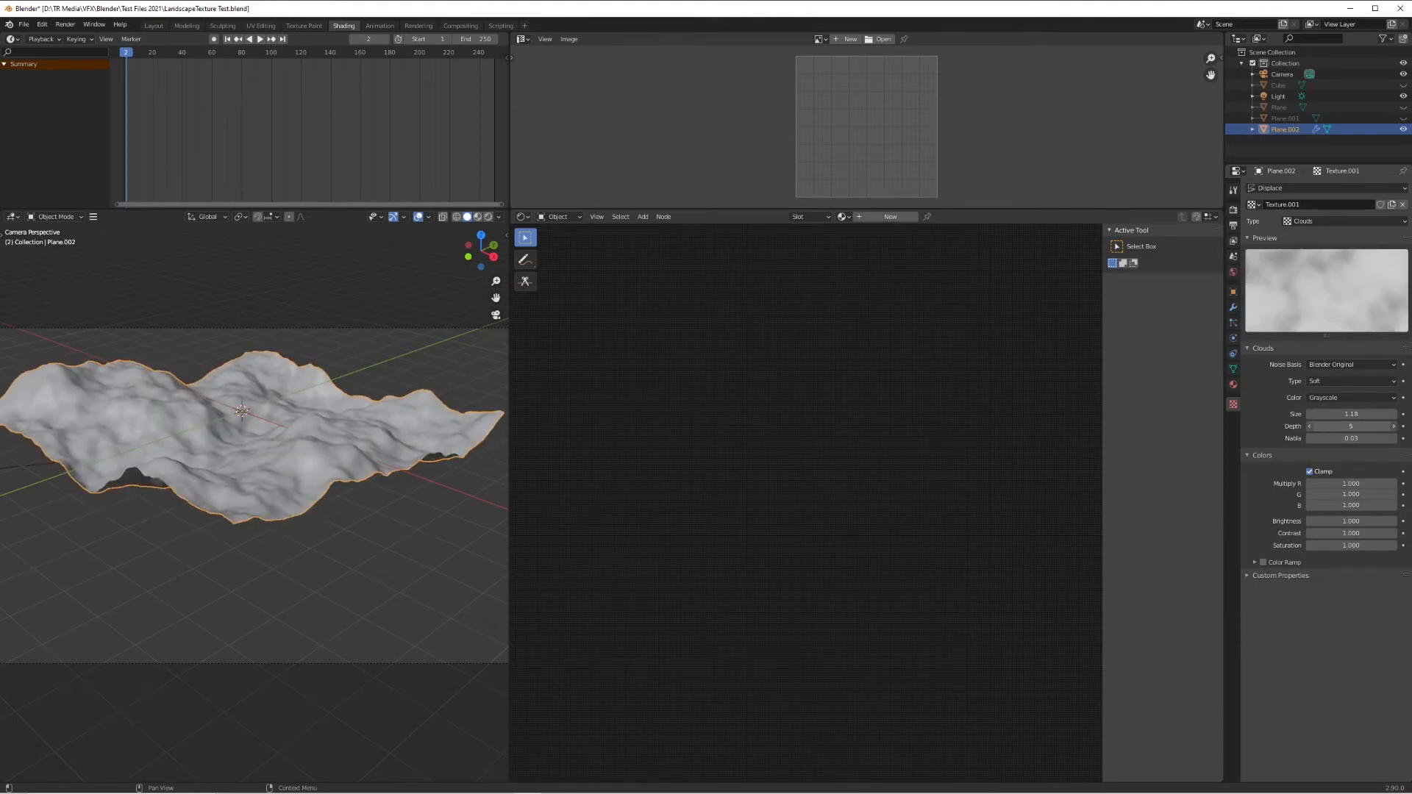
mouse_move(1346, 523)
mouse_down()
mouse_move(1315, 523)
mouse_move(1382, 533)
mouse_move(1341, 533)
mouse_move(1371, 520)
mouse_move(1356, 521)
mouse_up()
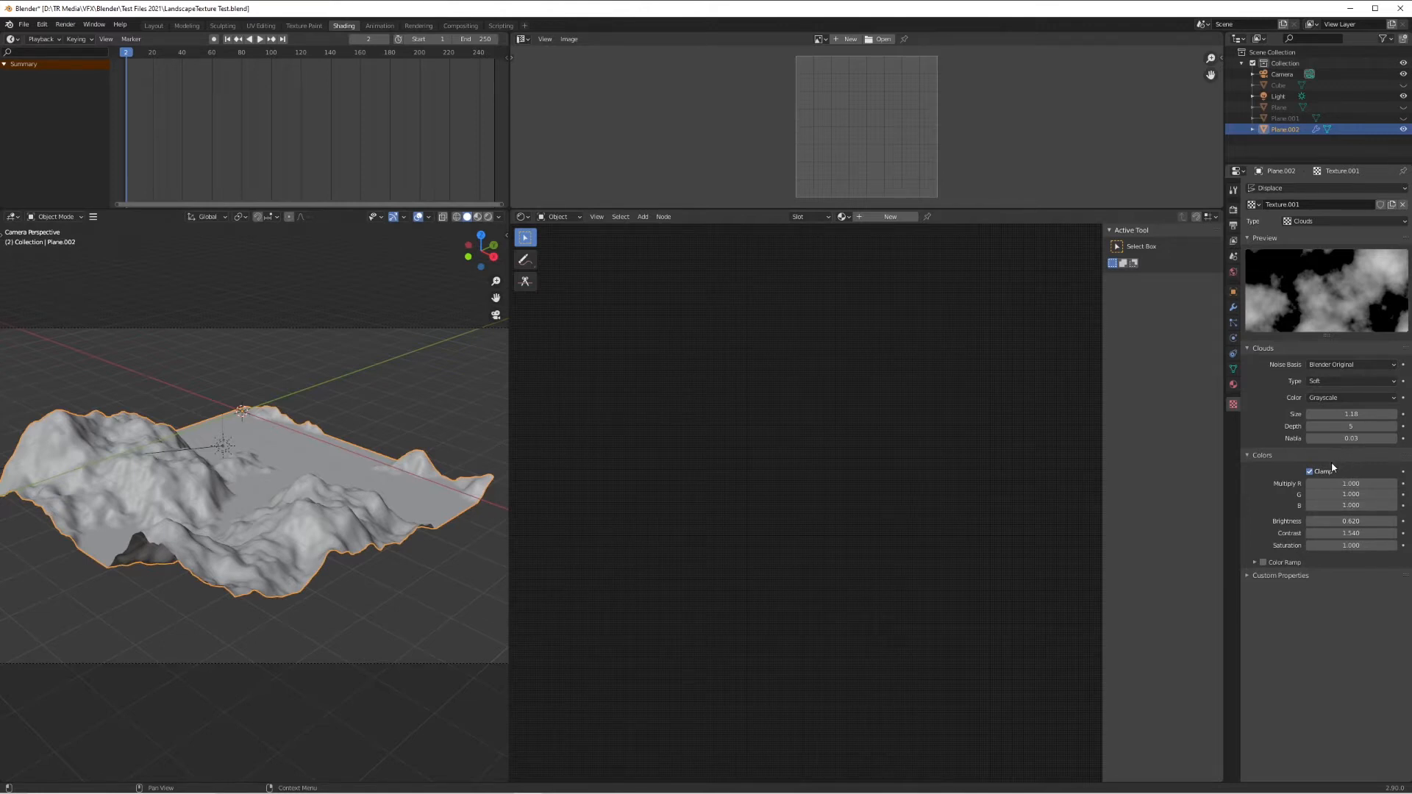
- Hide the displaced plane and add a Landscape mesh with Another Noise Tool
key(h)
key(shift+a)
mouse_move(250, 470)
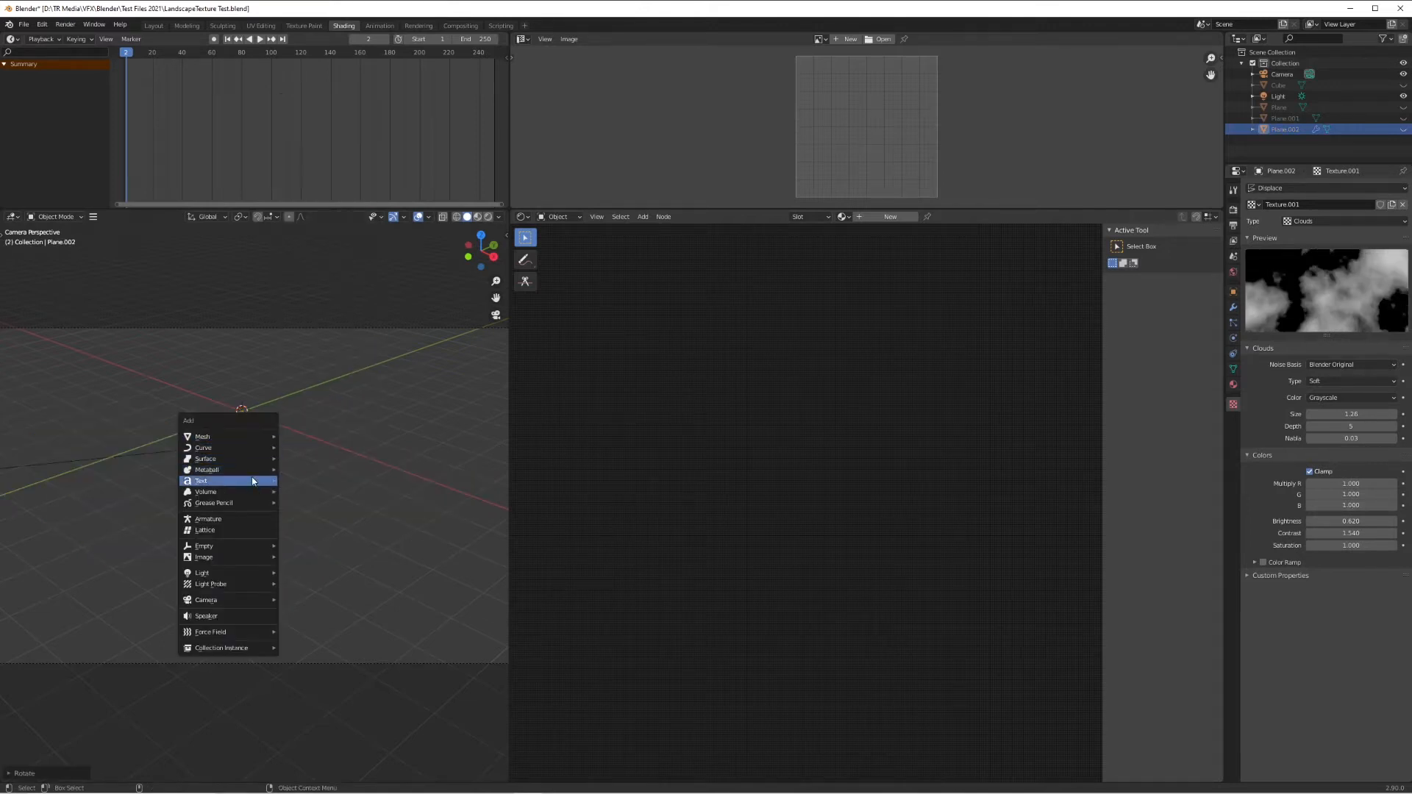
mouse_move(249, 438)
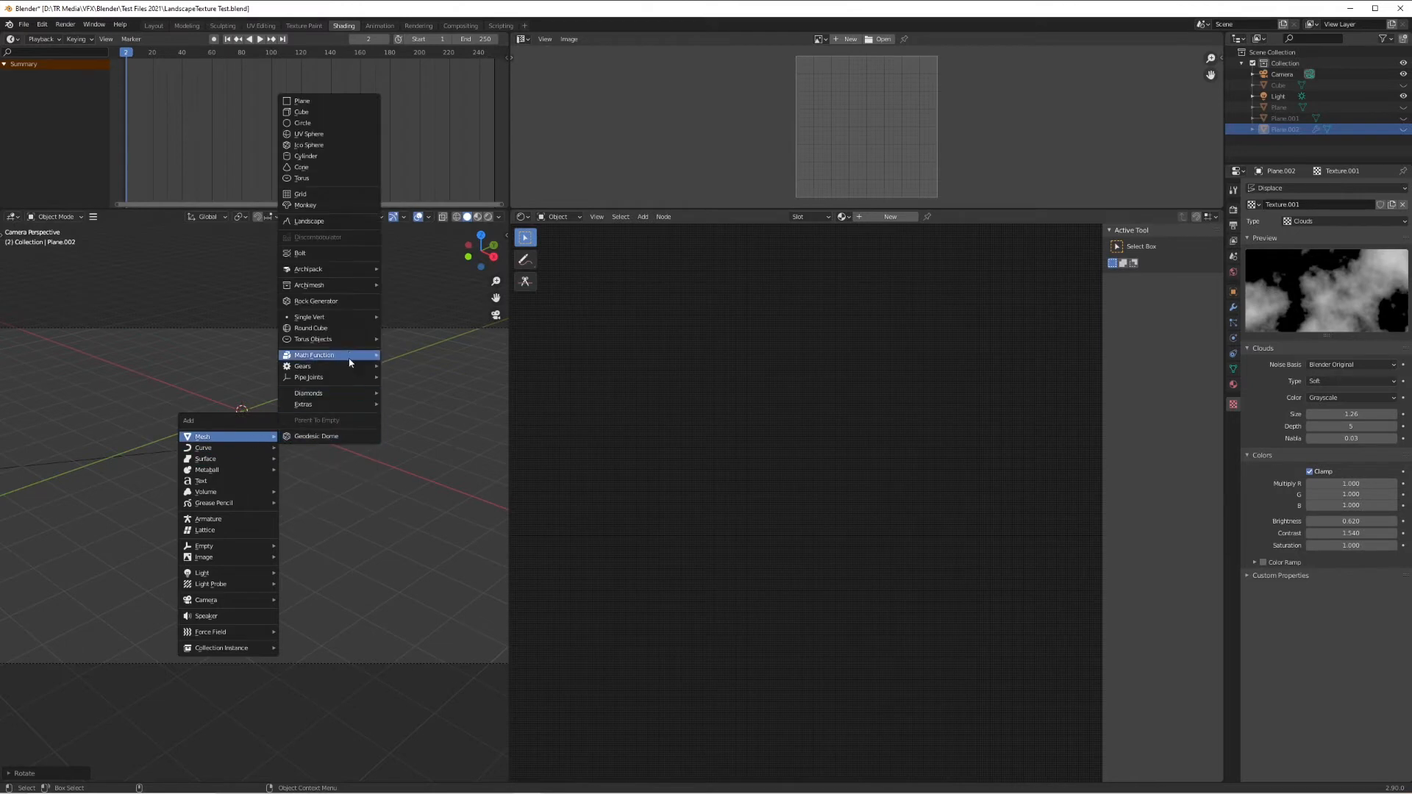
click(331, 222)
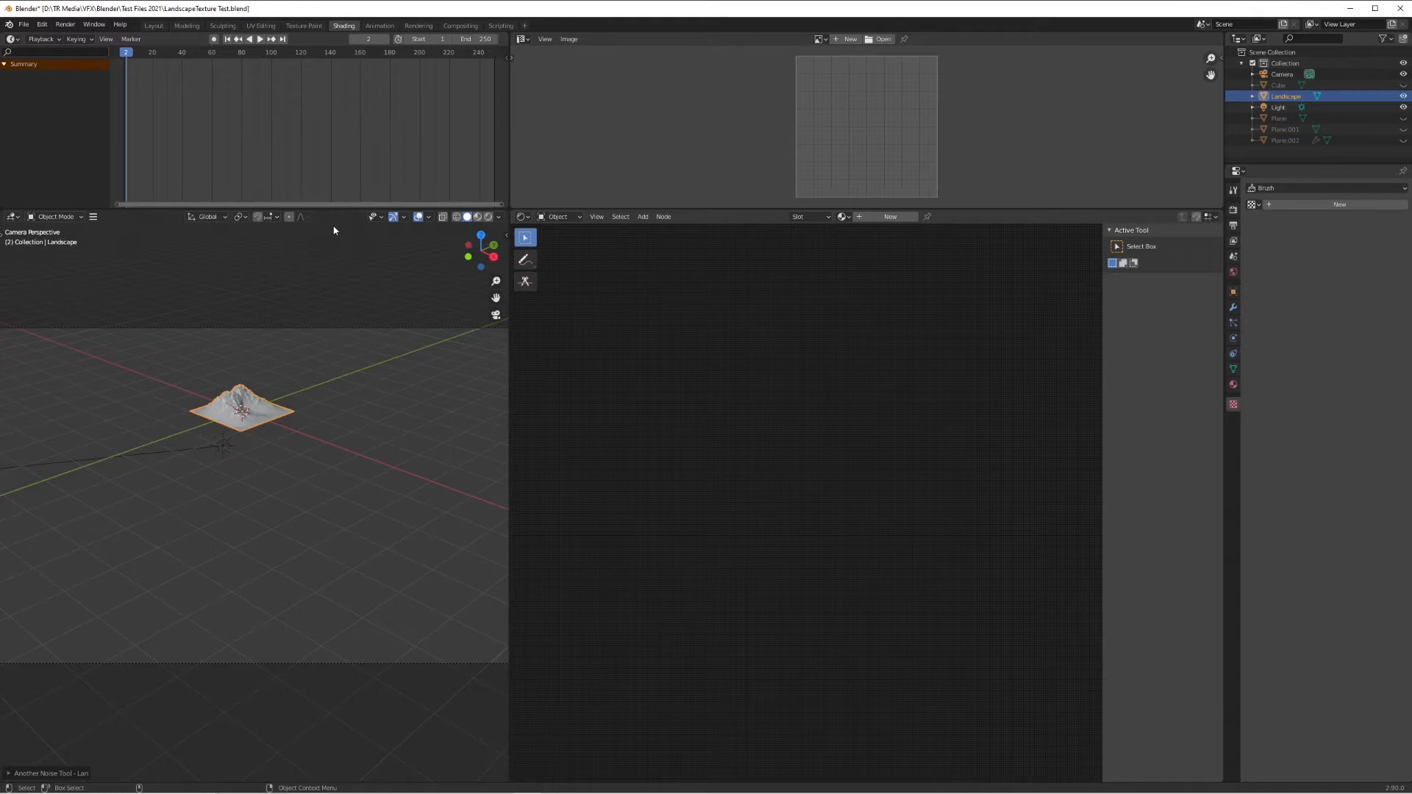
- Expand the new landscape's generation settings and apply the Large Terrain preset
key(n)
key(n)
click(12, 773)
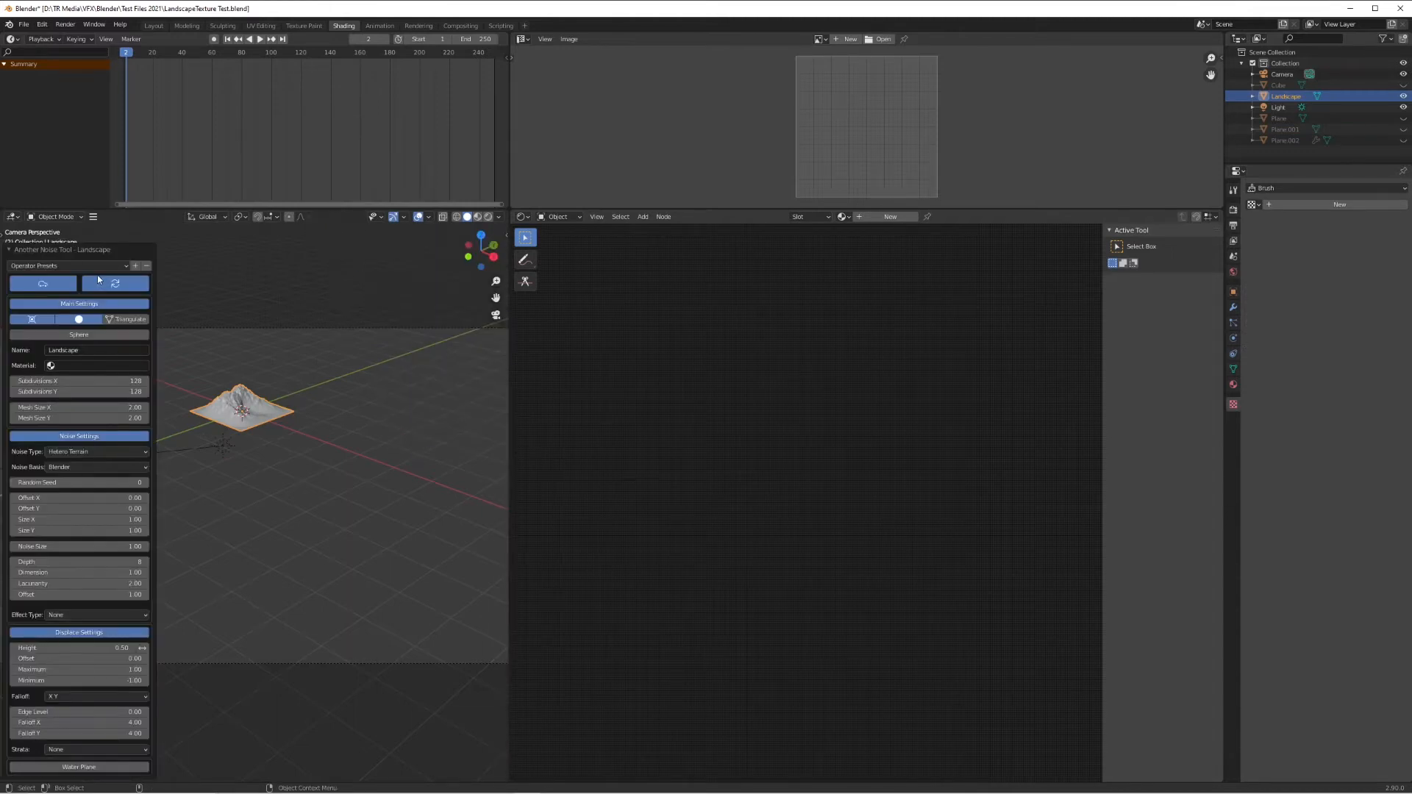
click(97, 266)
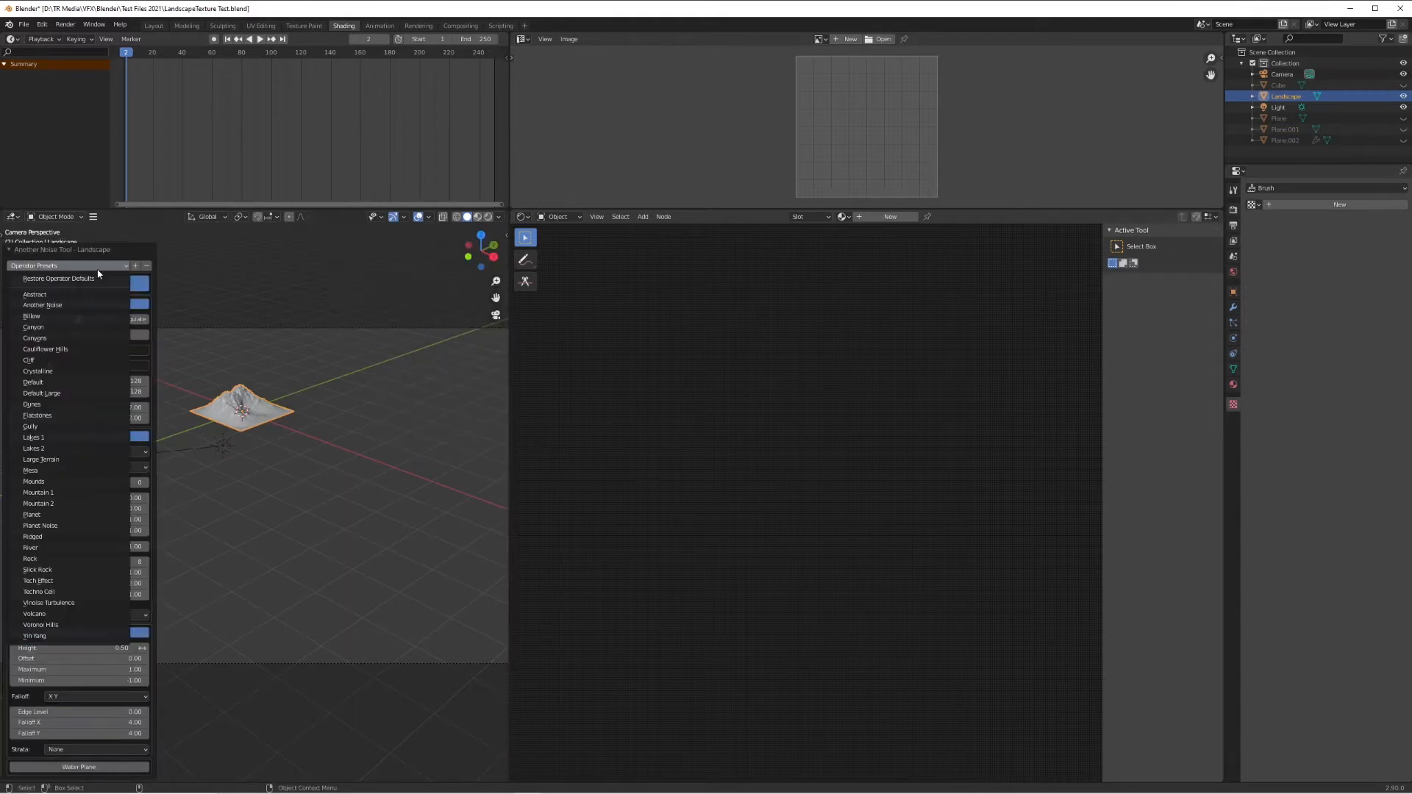
click(68, 460)
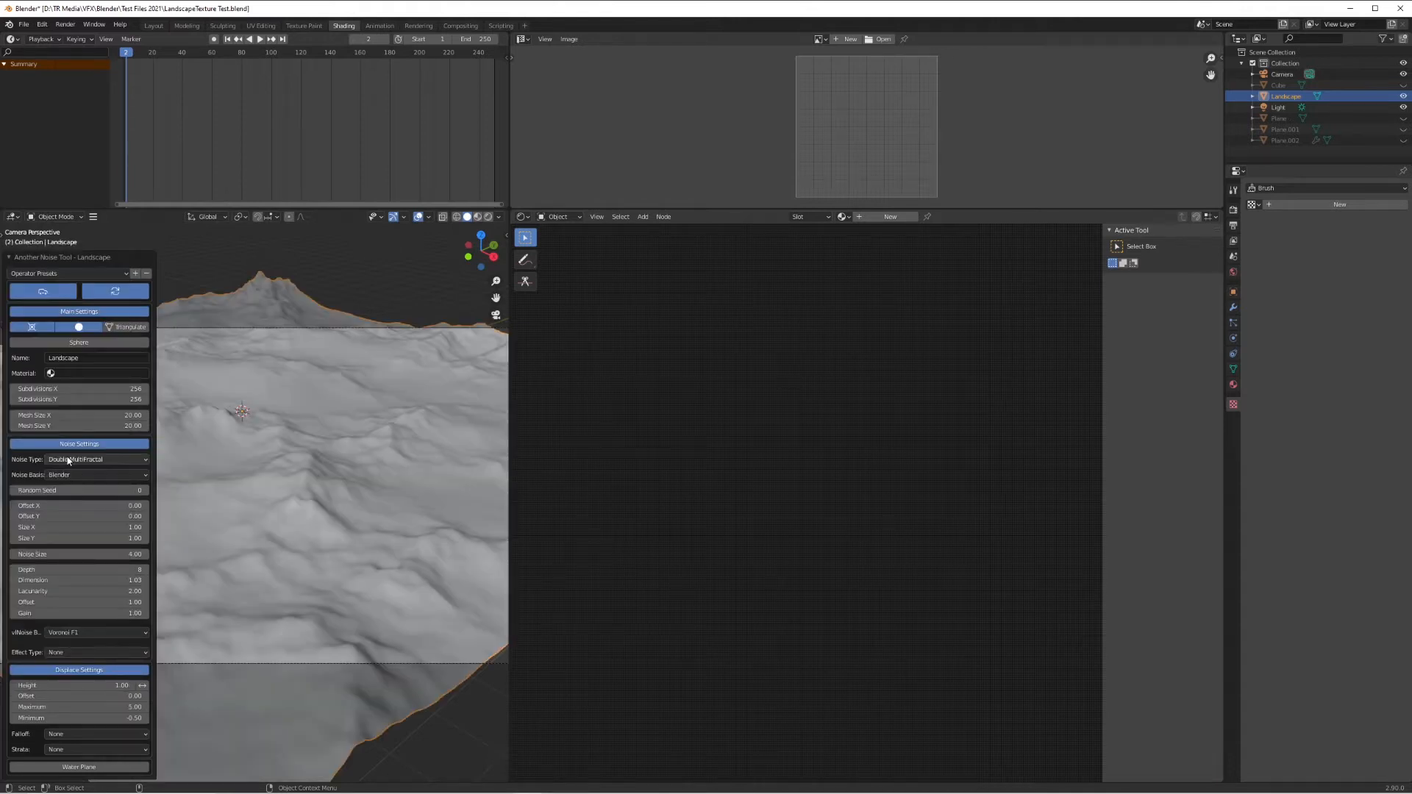
- Delete the generated landscape mesh, then unhide and select the displaced plane
key(Delete)
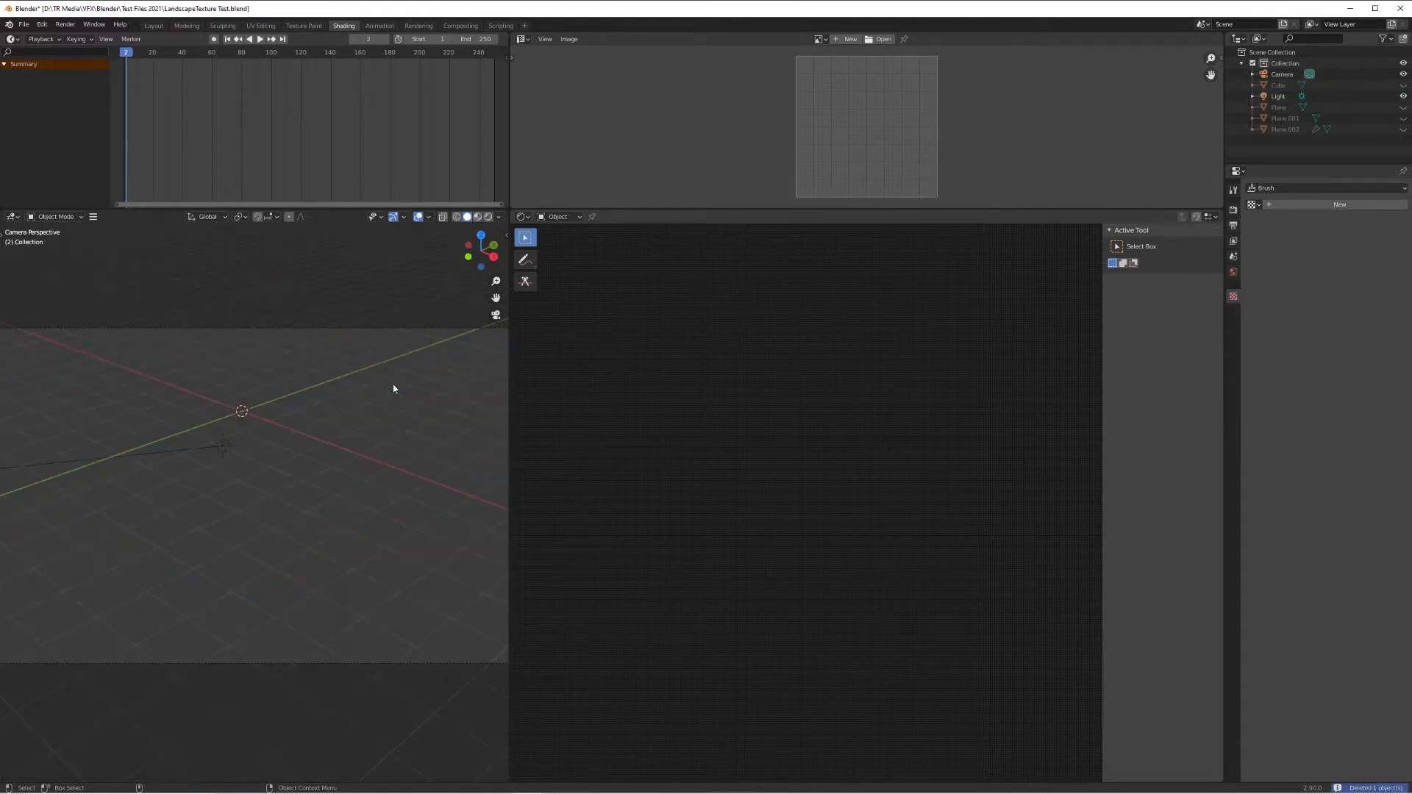
click(1403, 130)
click(1361, 129)
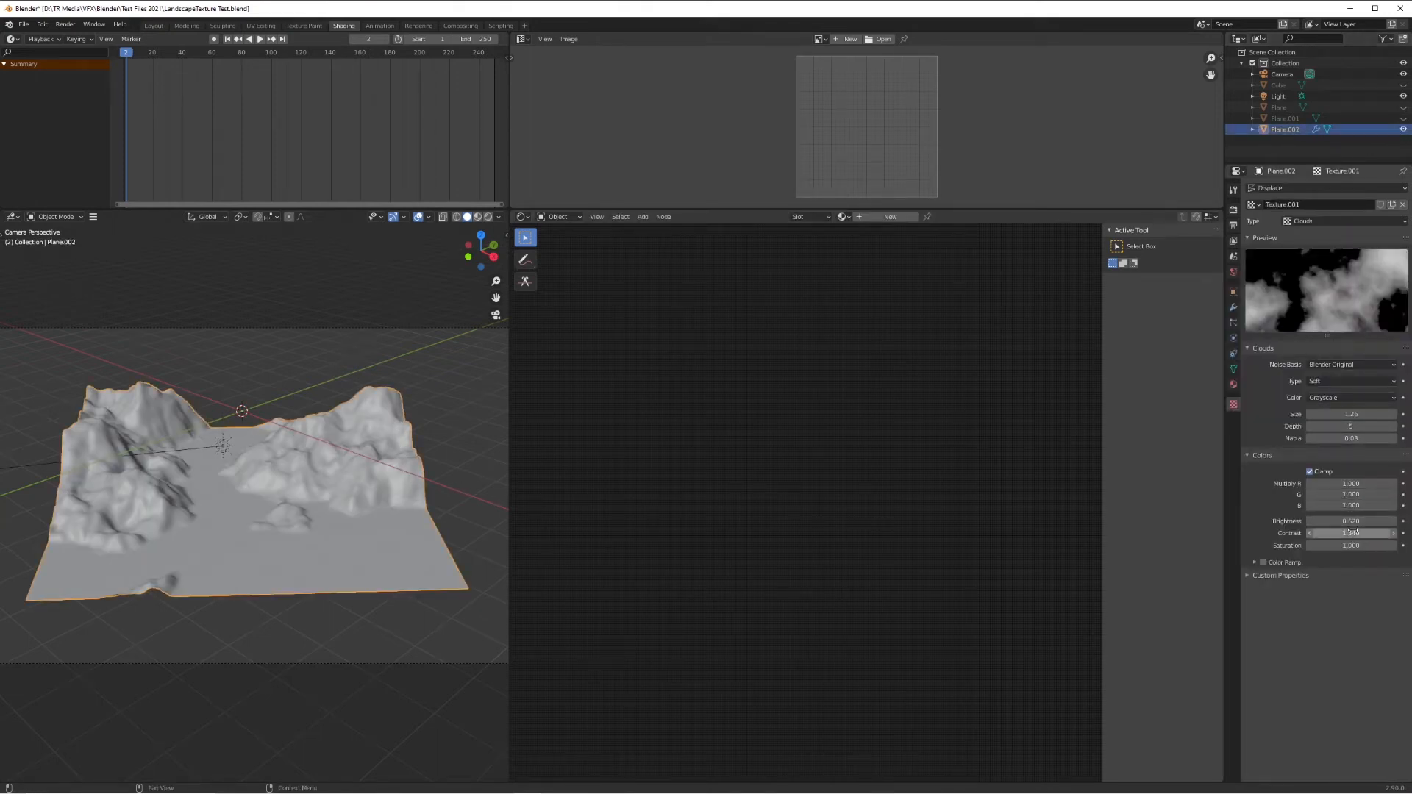
- Set the Clouds texture's brightness to 0.630 and apply all modifiers on the displaced plane
mouse_move(1351, 524)
mouse_down()
mouse_move(1397, 525)
mouse_move(1354, 525)
mouse_up()
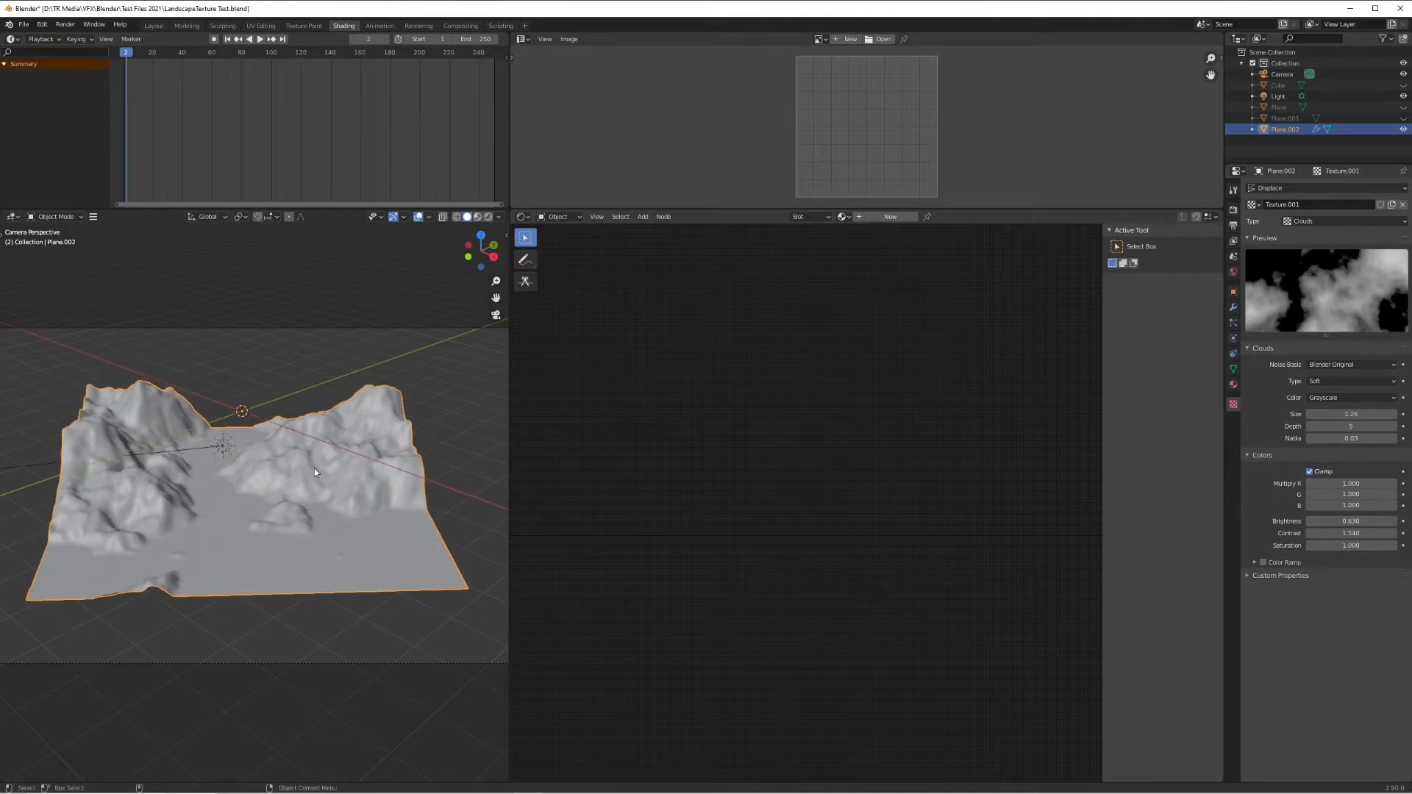
click(1233, 308)
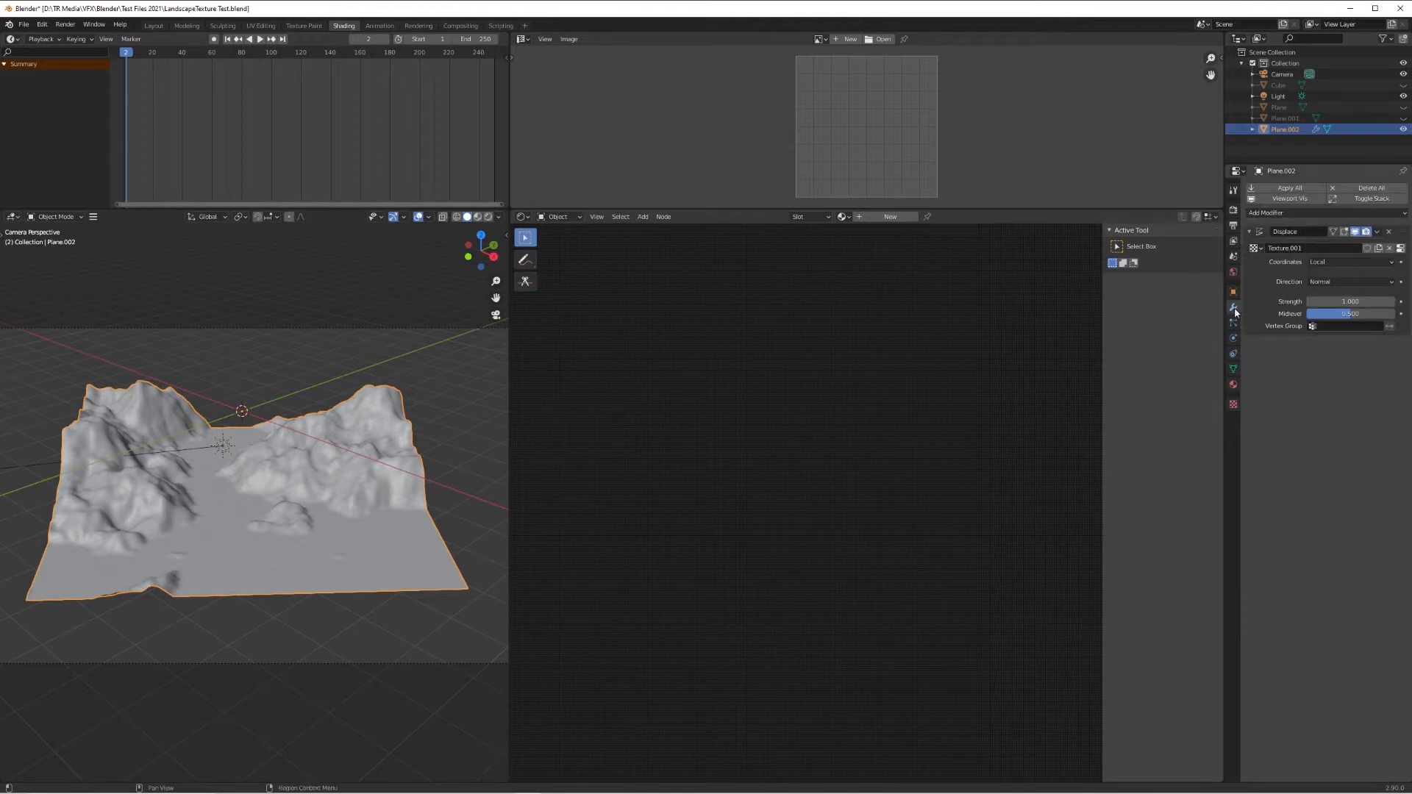
click(1308, 191)
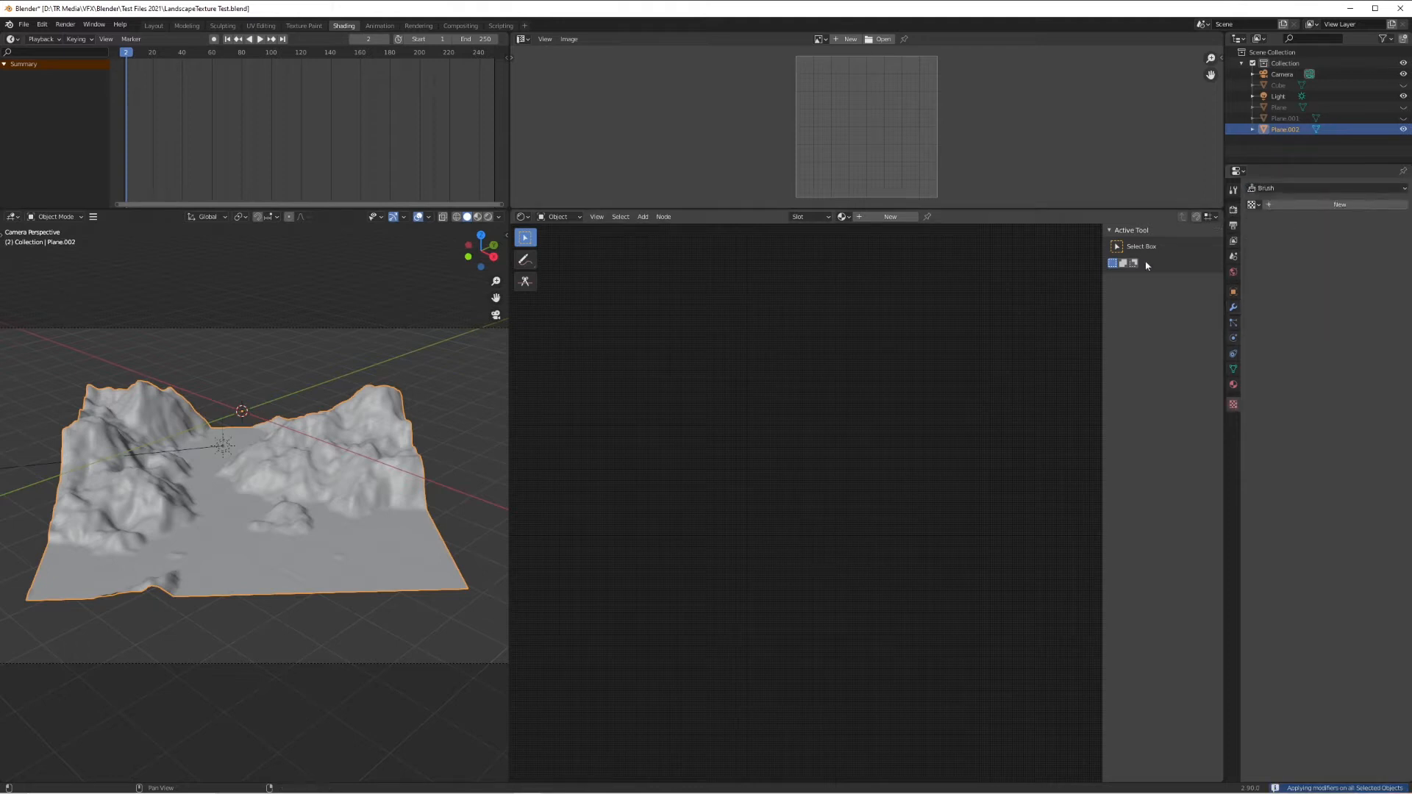
- Assign the existing Master Landscape Material Proc Gen Final to the displaced plane
scroll(372, 432, up, 1)
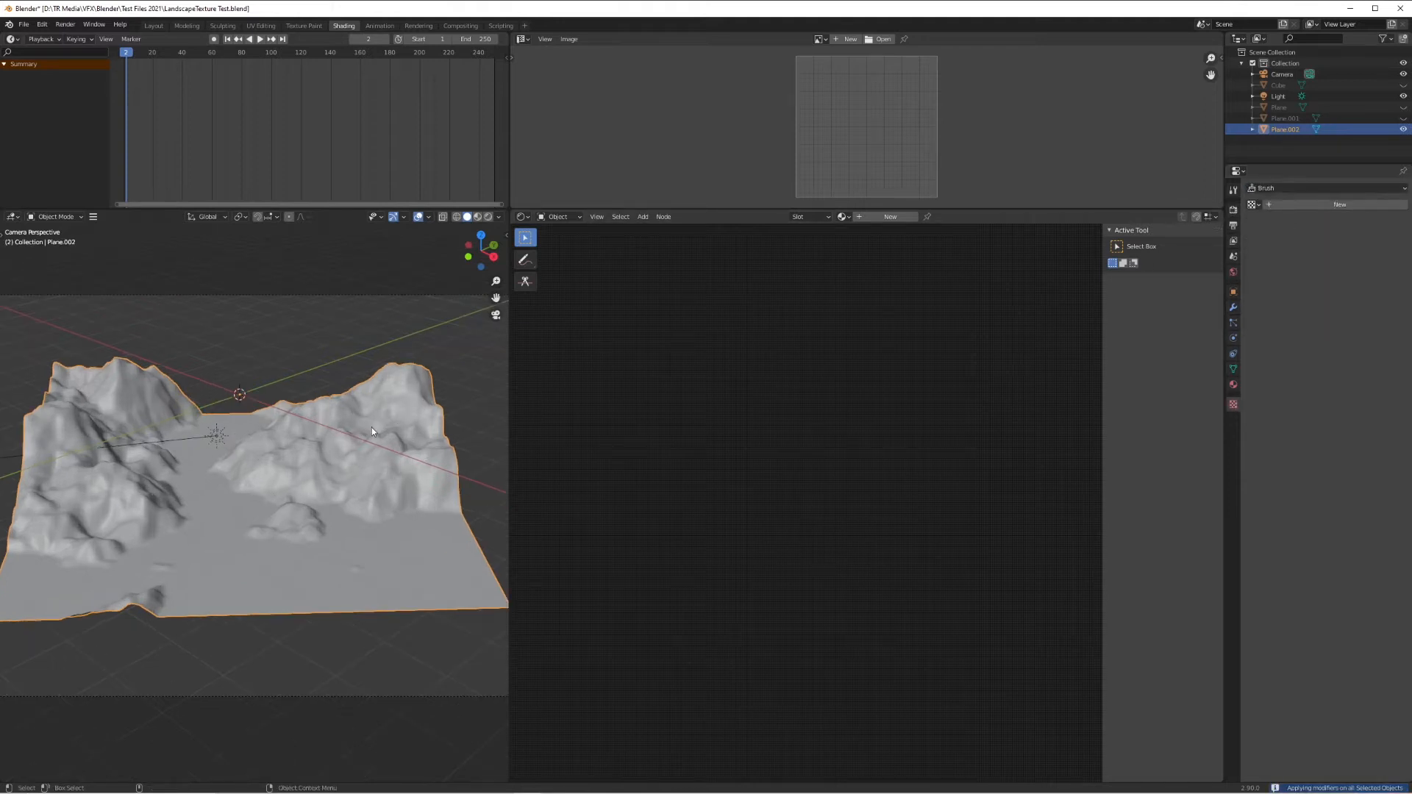
scroll(372, 432, down, 1)
scroll(372, 432, up, 1)
scroll(372, 431, down, 1)
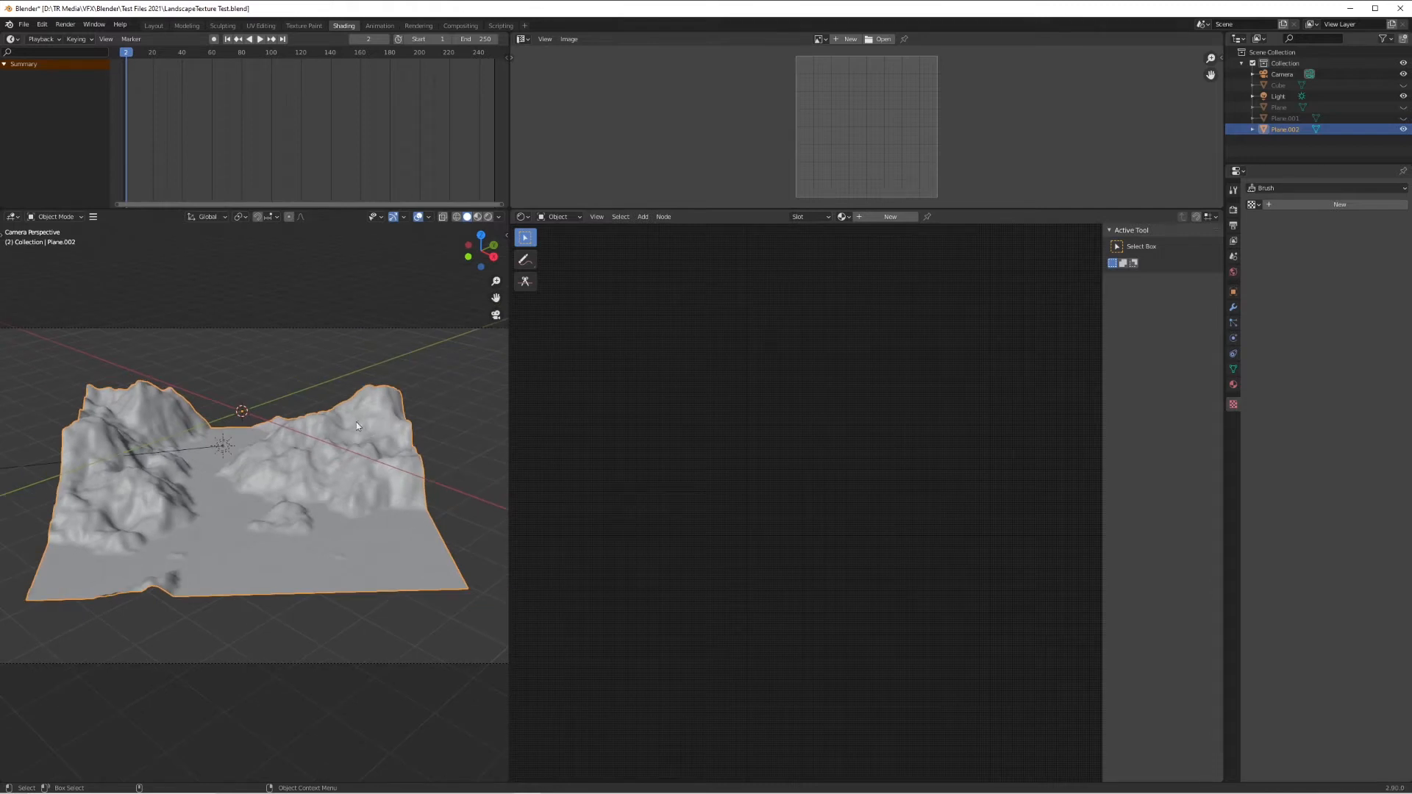
click(842, 218)
click(878, 244)
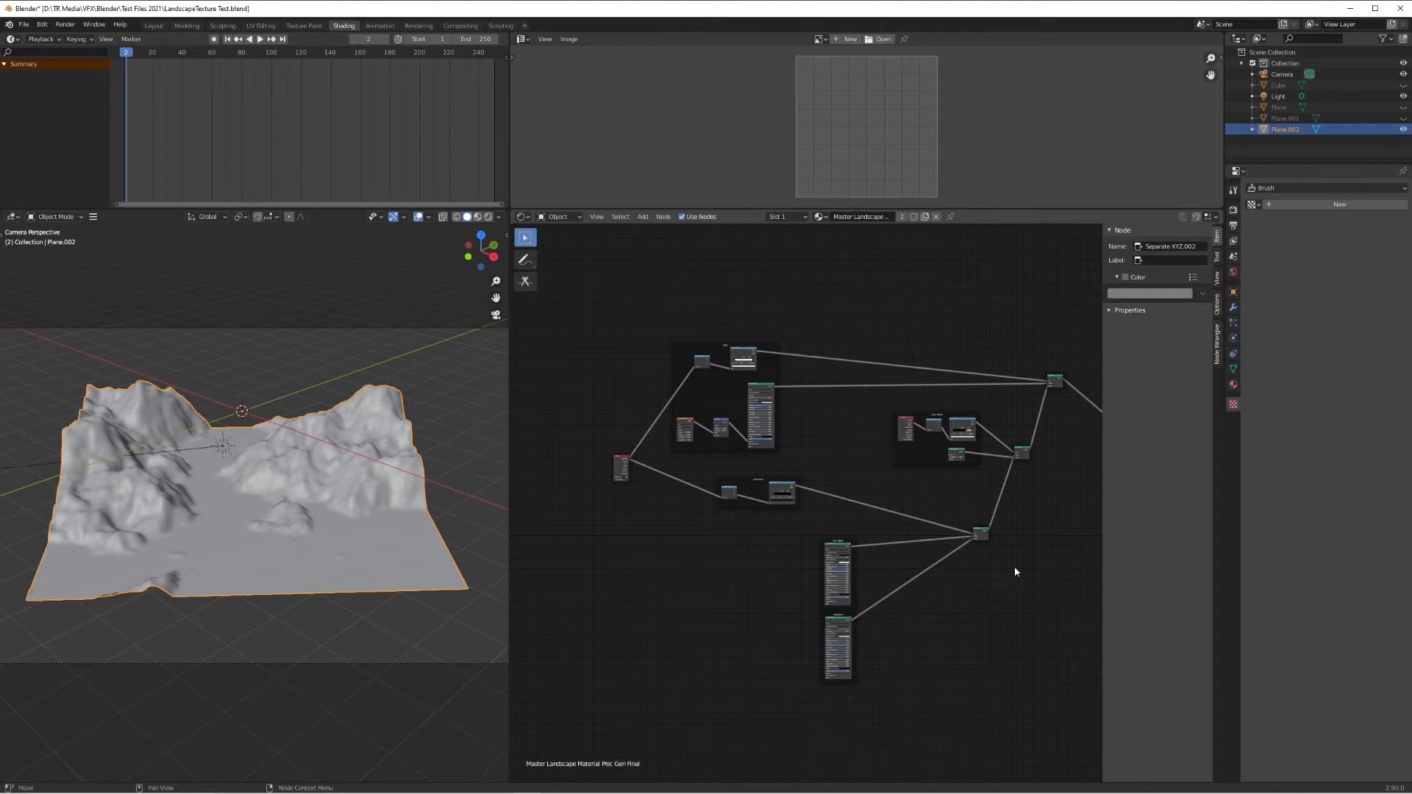
- Move the Main Texture and Shore/Sand frames away from their mix node, under the Shore Blend frame
ctrl+scroll(1033, 552, down, 3)
ctrl+scroll(1032, 552, up, 1)
drag(793, 548, 727, 536)
drag(790, 620, 722, 622)
- Show the terrain in rendered shading to view the landscape material on it
key(z)
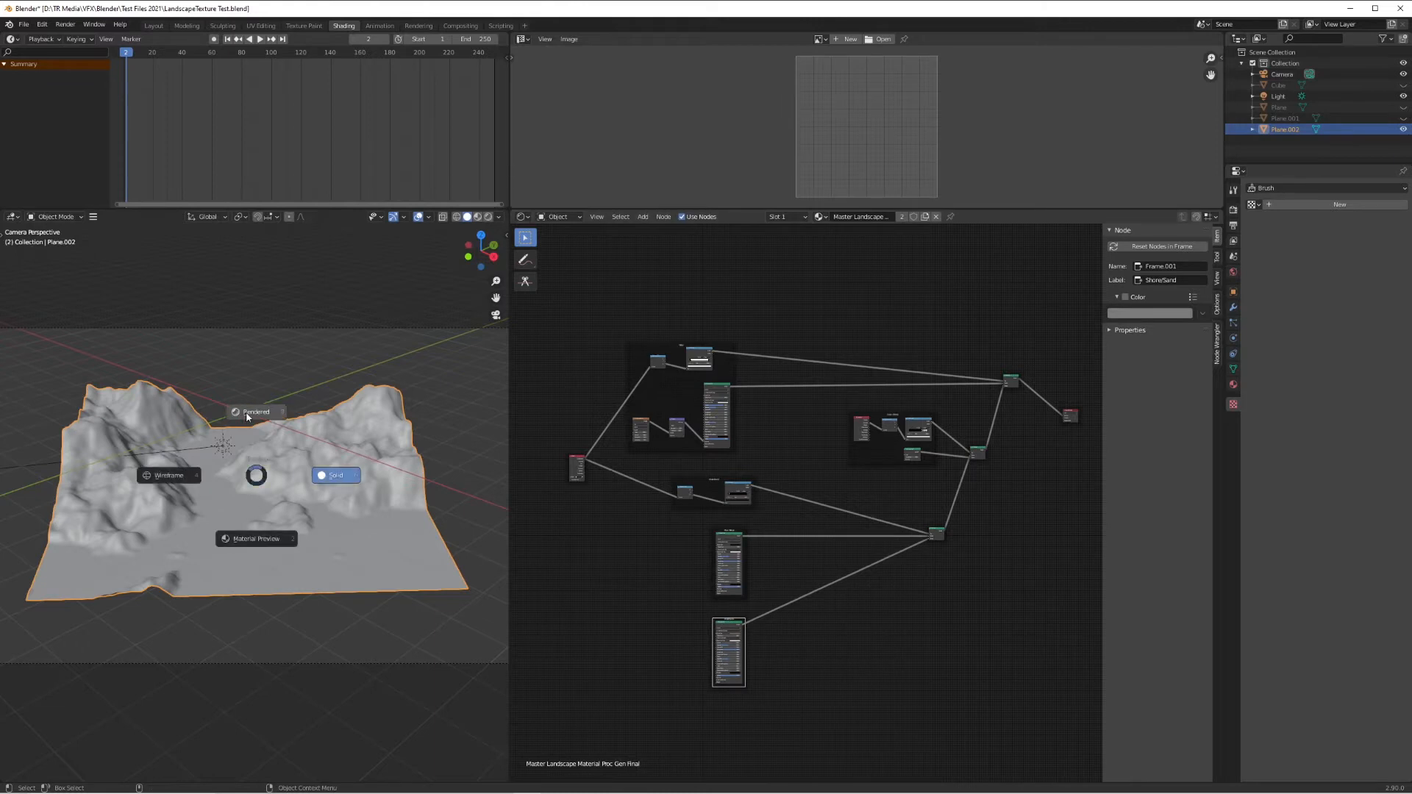
click(305, 413)
scroll(343, 416, up, 1)
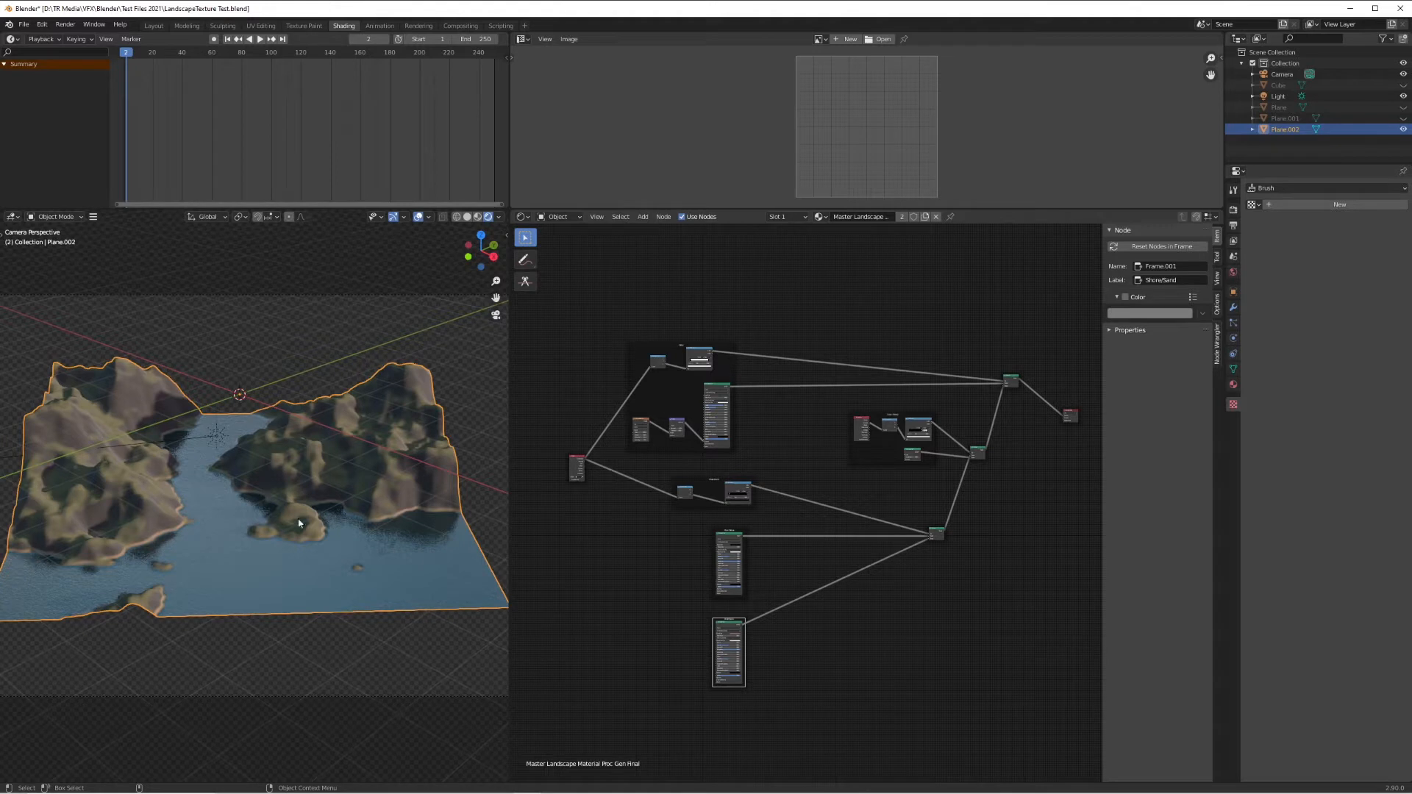
scroll(302, 473, down, 1)
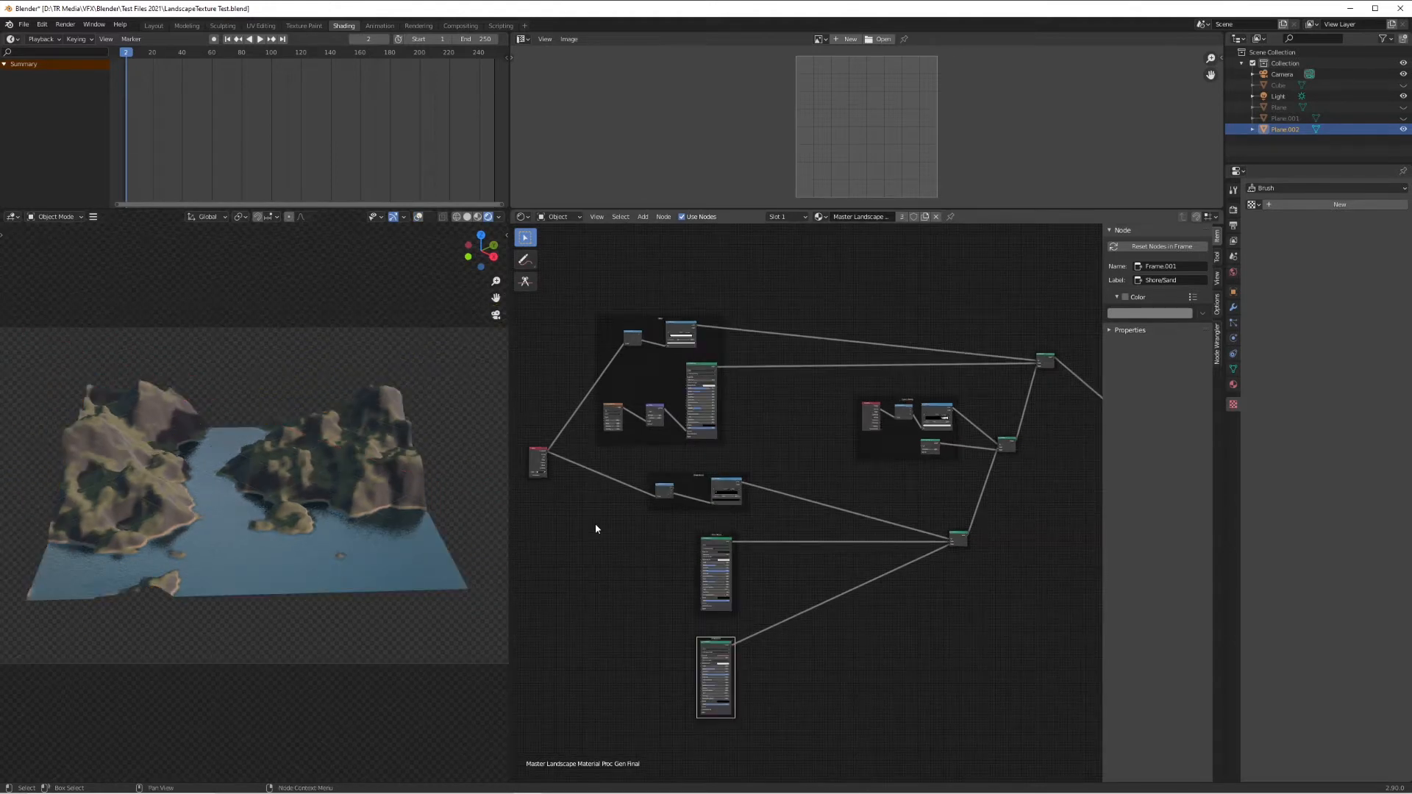
- Examine the Shore Blend, Main Texture, Water and Grass Blend frames of the landscape material and how they are mixed
ctrl+scroll(594, 523, up, 3)
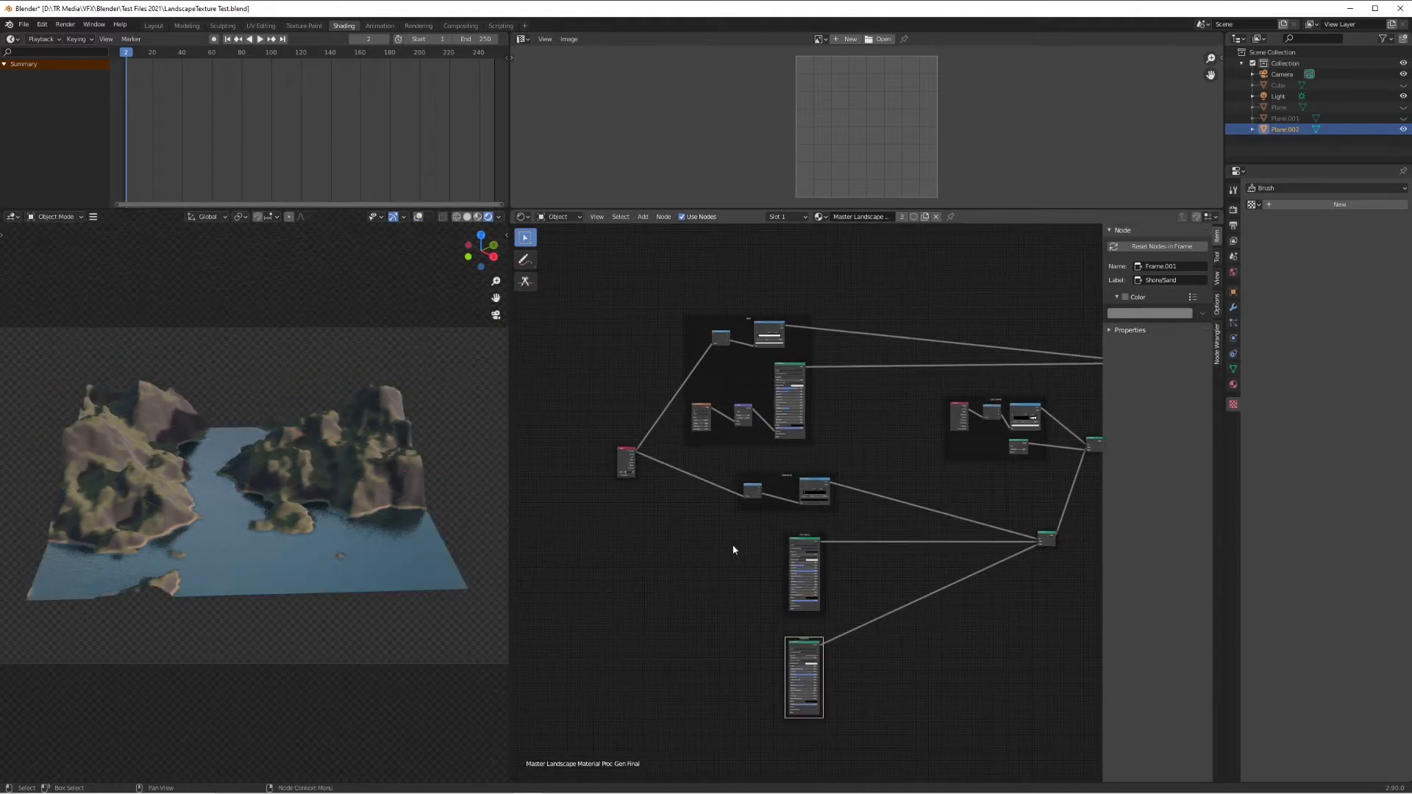
scroll(717, 571, up, 3)
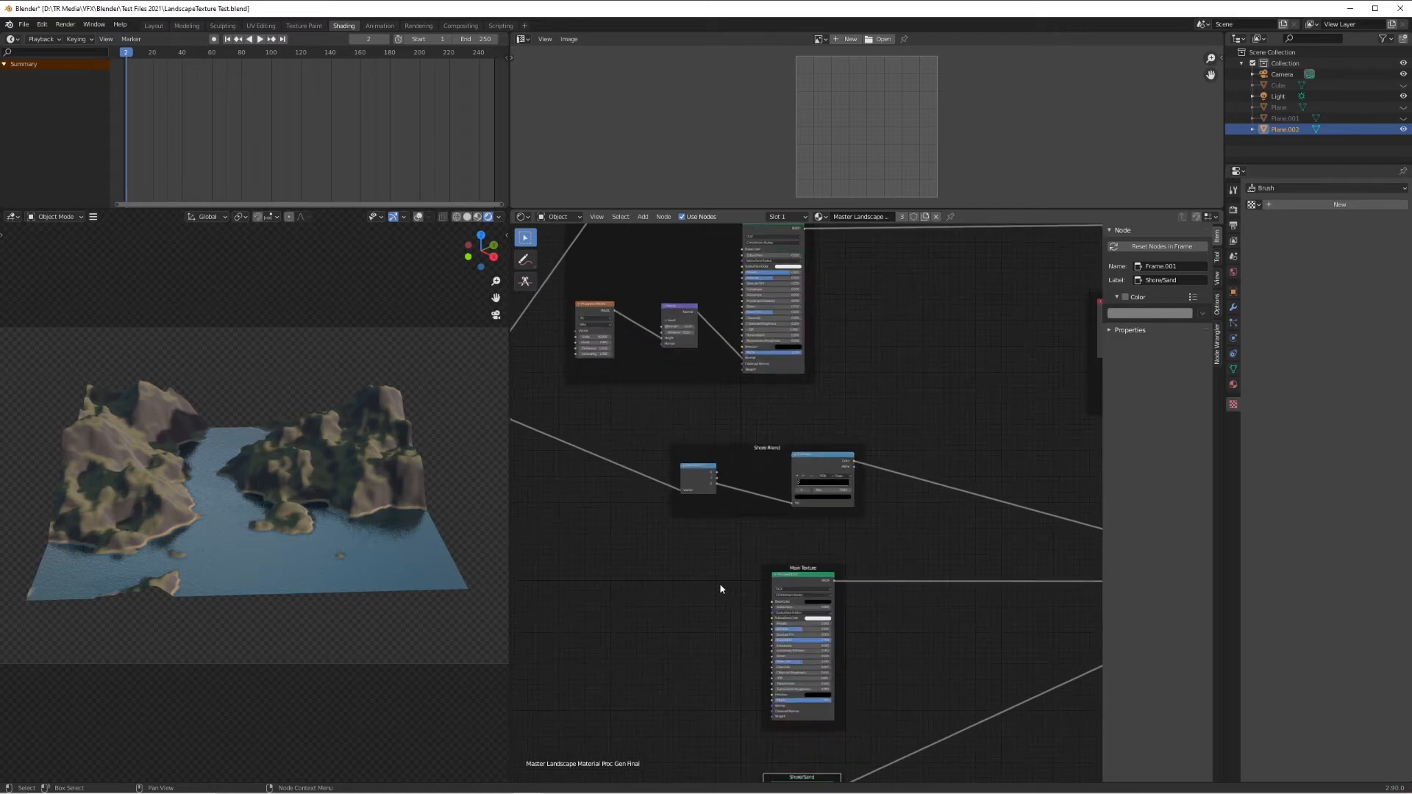
shift+scroll(738, 574, down, 2)
scroll(735, 576, up, 2)
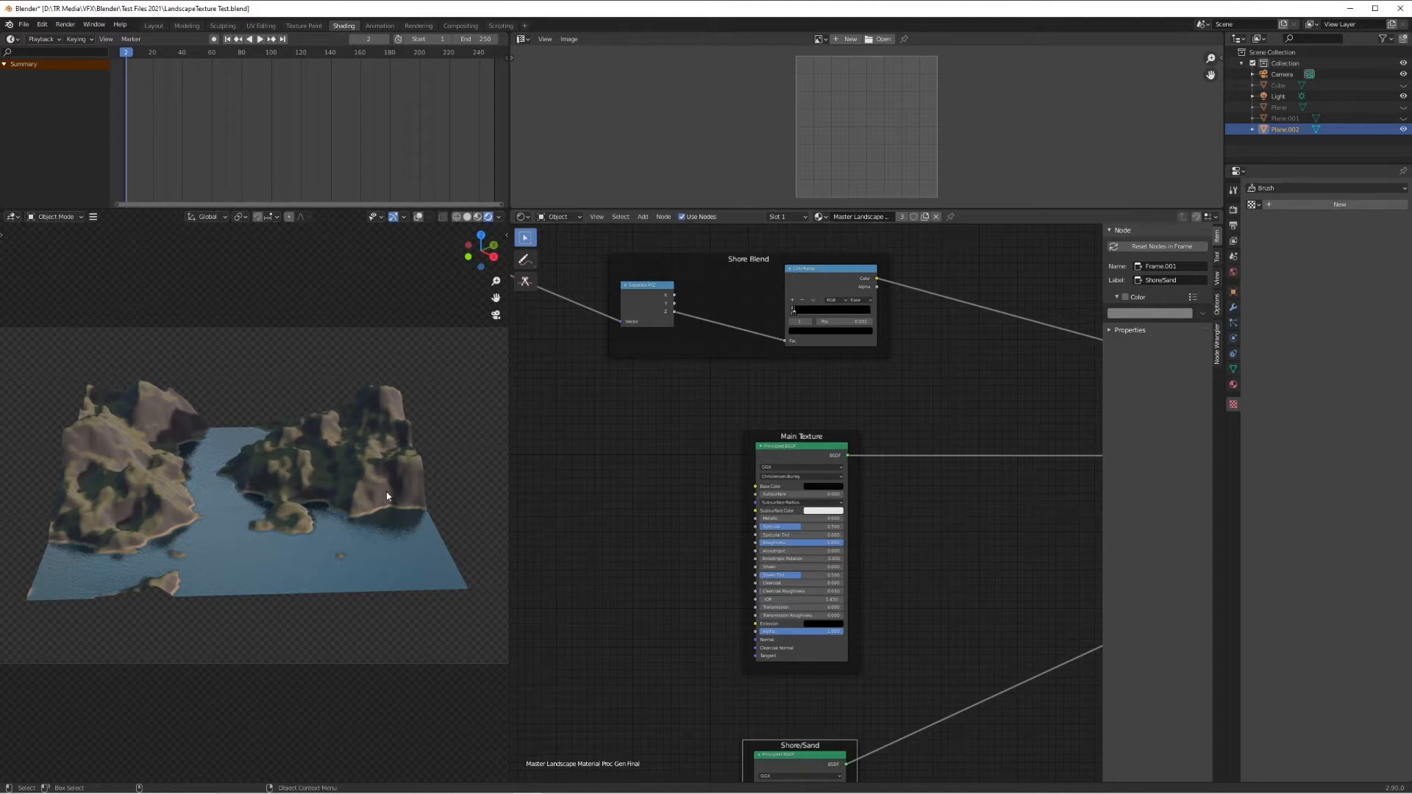
scroll(735, 471, down, 2)
scroll(663, 448, up, 1)
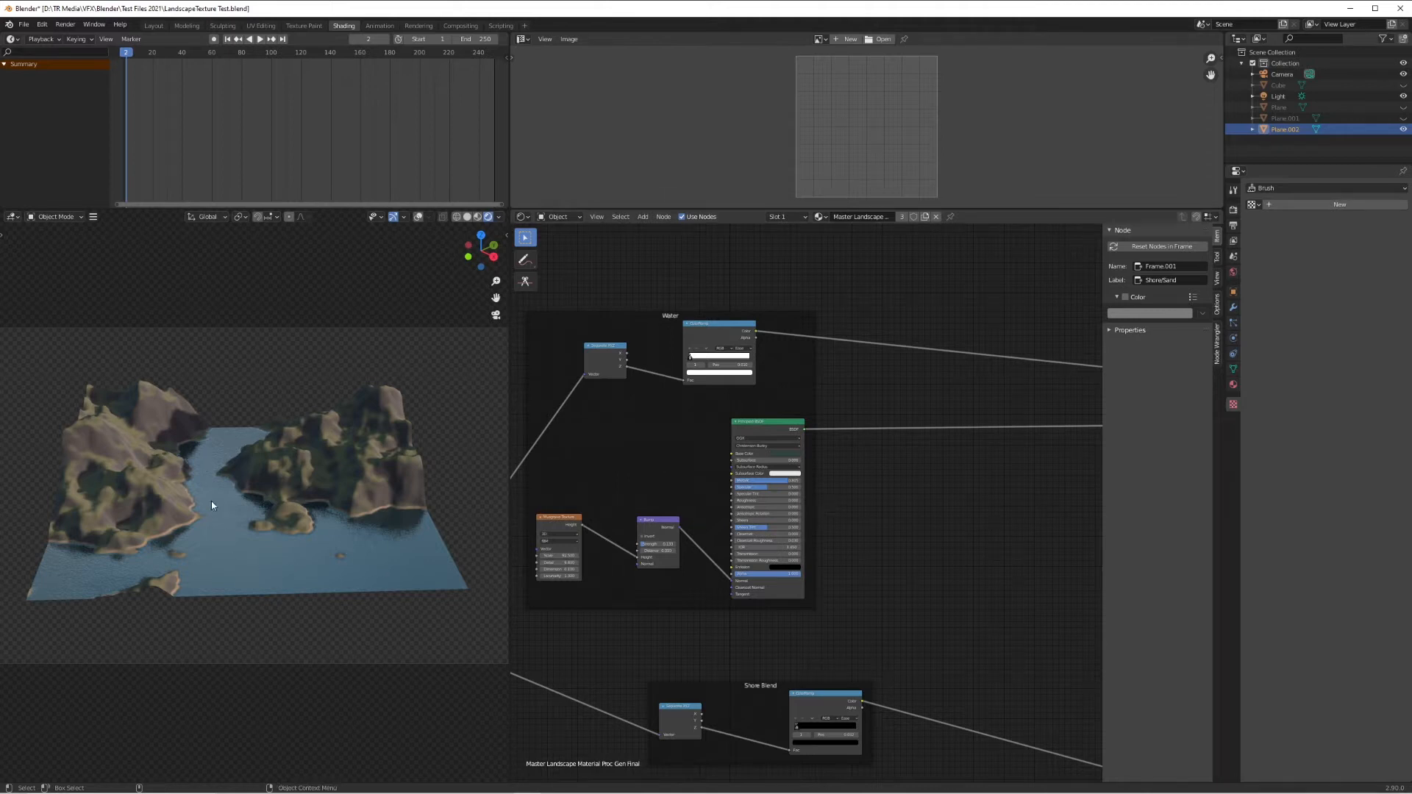
scroll(1037, 601, down, 3)
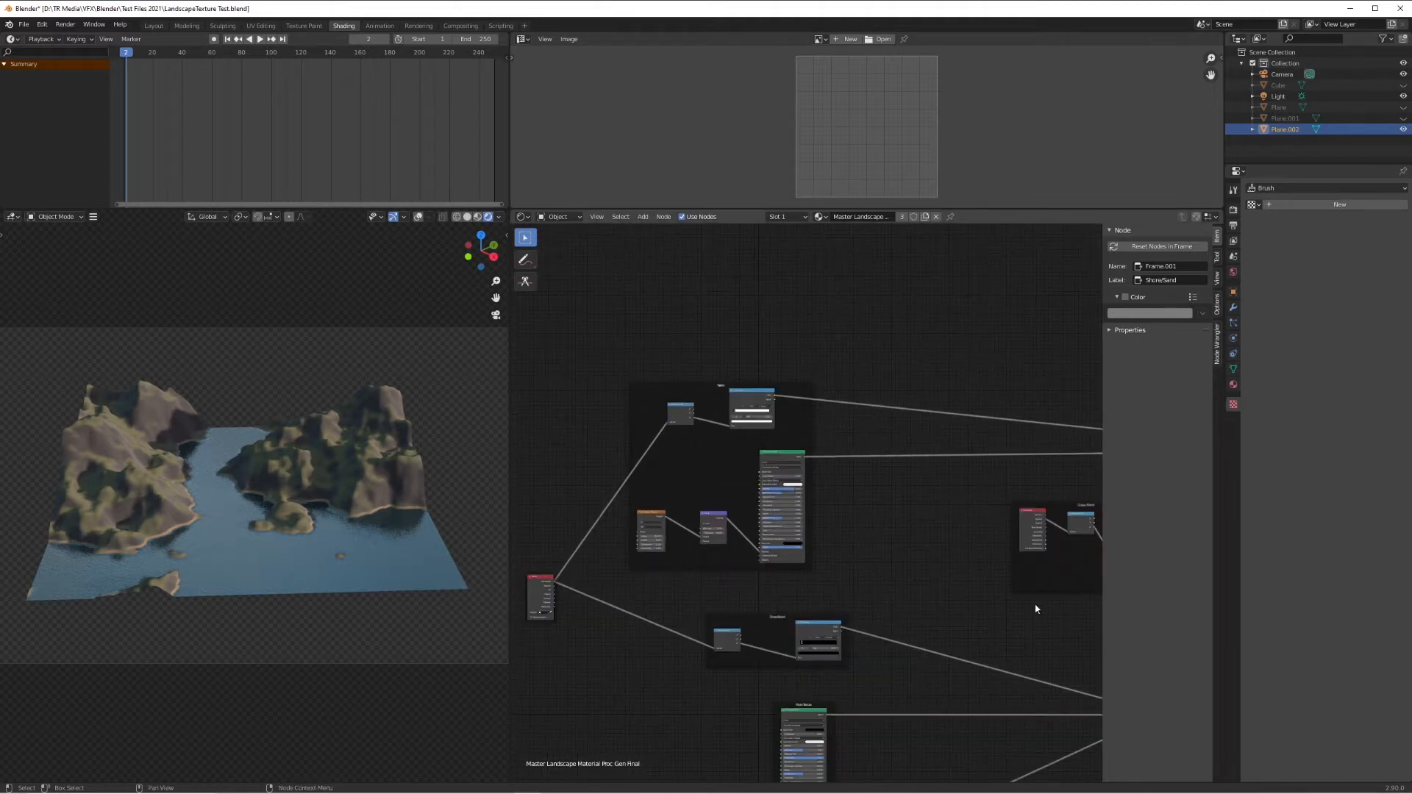
scroll(1043, 610, down, 1)
ctrl+scroll(1035, 609, down, 11)
scroll(875, 625, up, 6)
scroll(854, 634, up, 3)
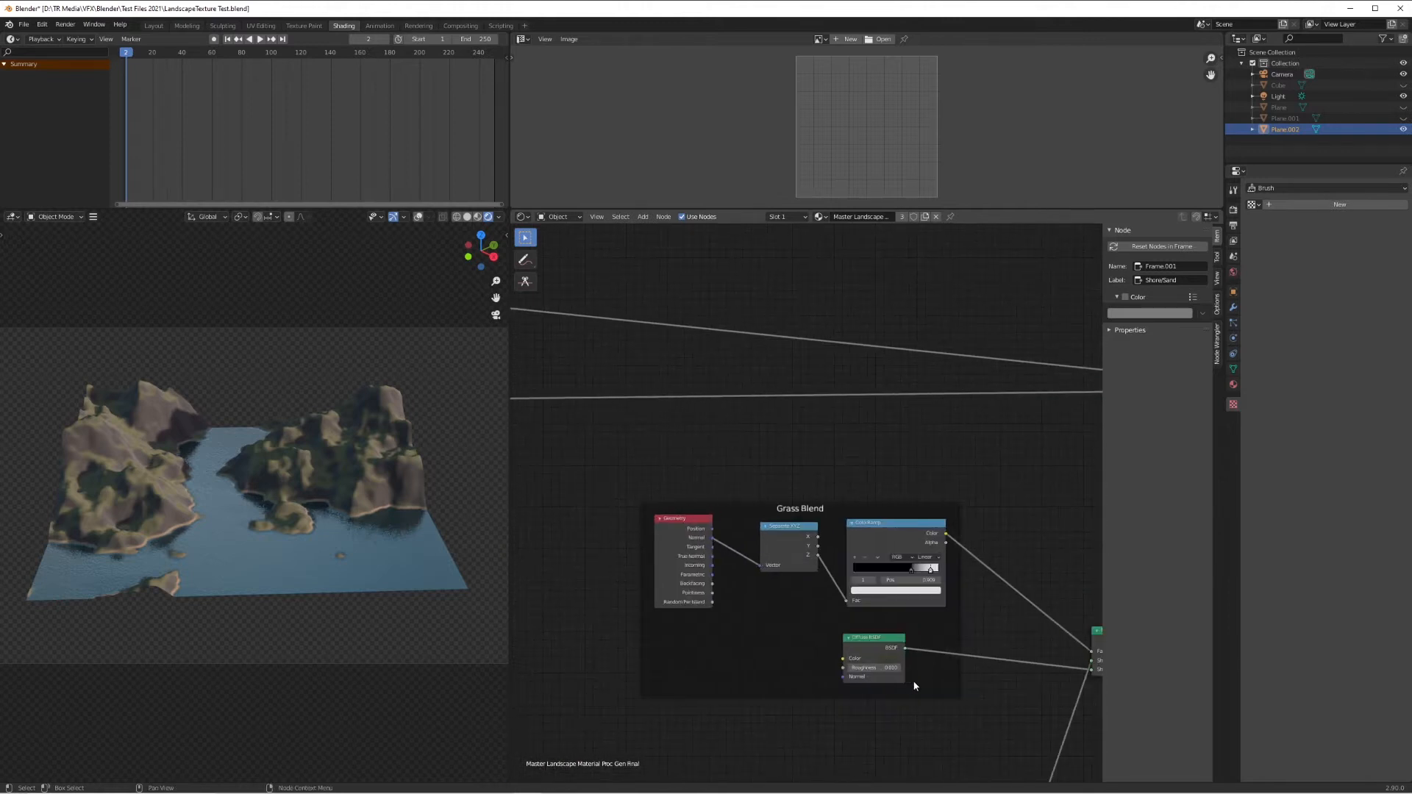
shift+scroll(921, 669, down, 2)
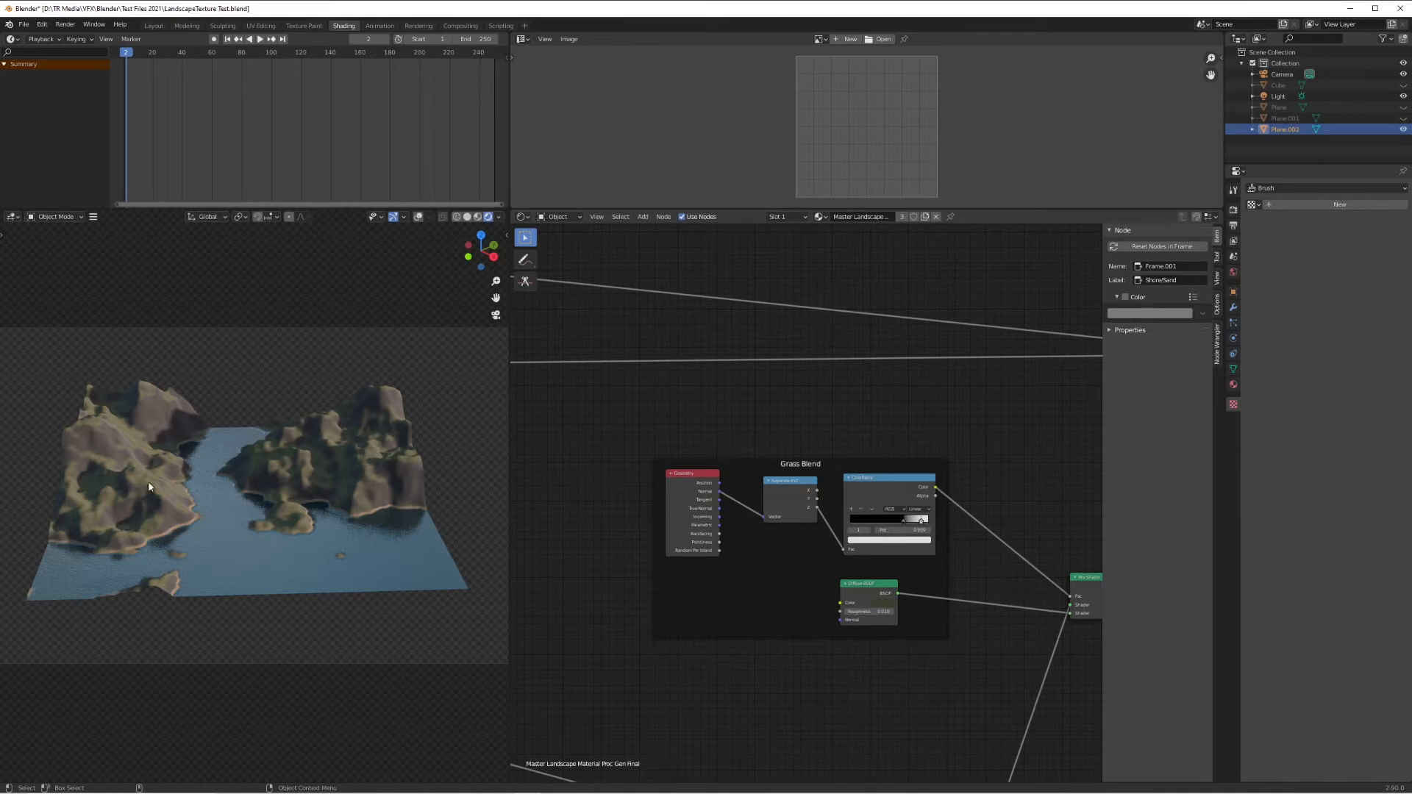
scroll(954, 690, down, 8)
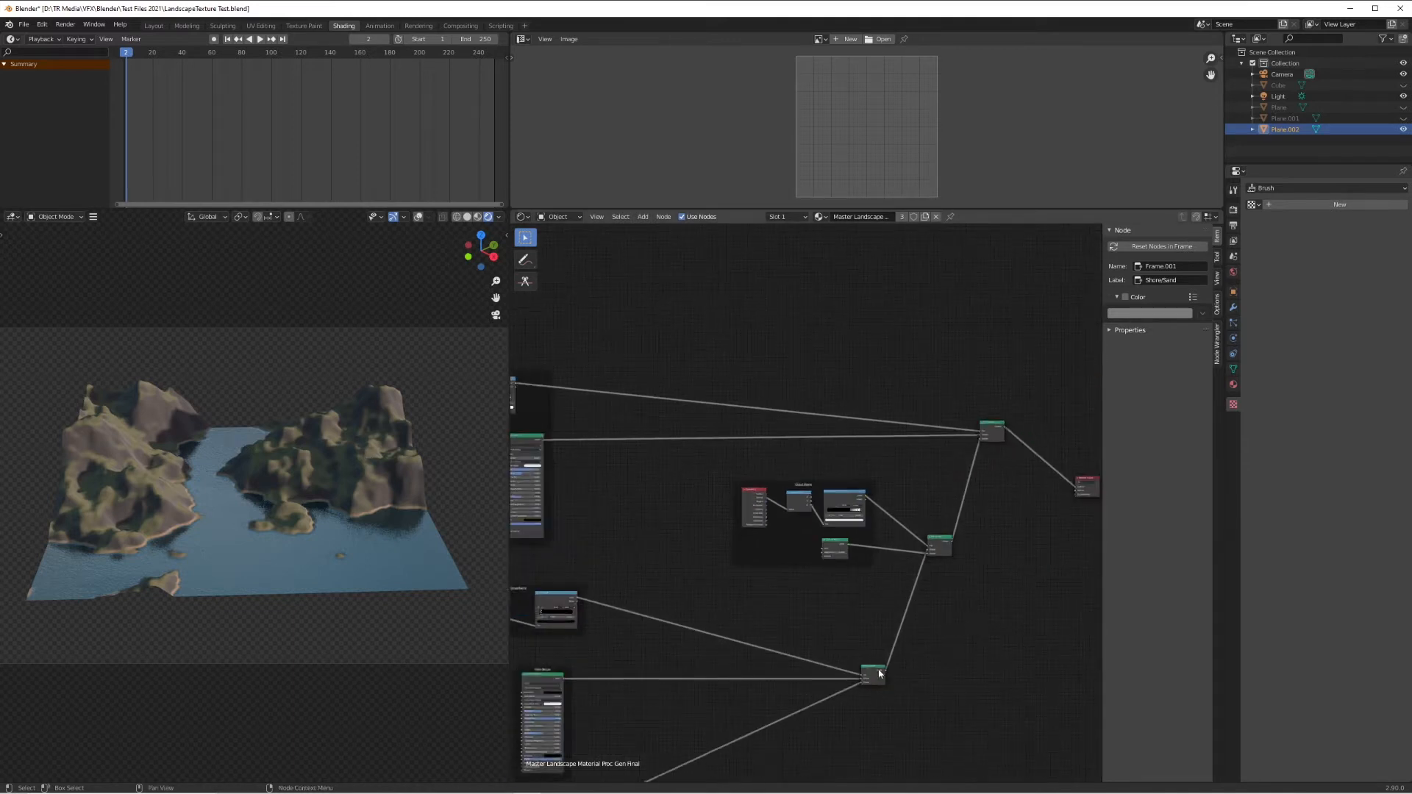
scroll(850, 726, up, 4)
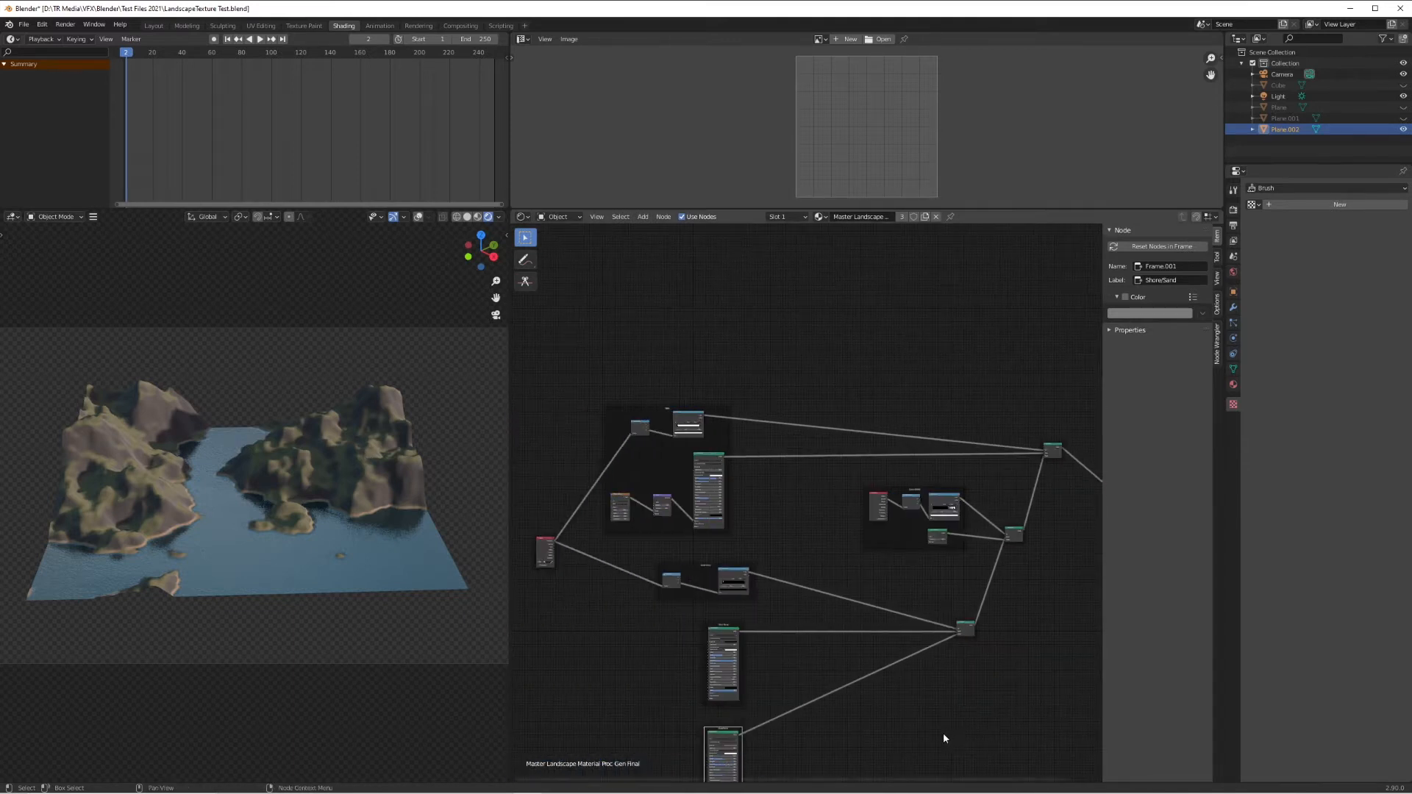
- Examine the Main Texture and Shore/Sand shaders, and inspect the shoreline of the rendered terrain up close
middle_drag(774, 712, 775, 489)
scroll(618, 671, up, 5)
middle_drag(777, 595, 794, 572)
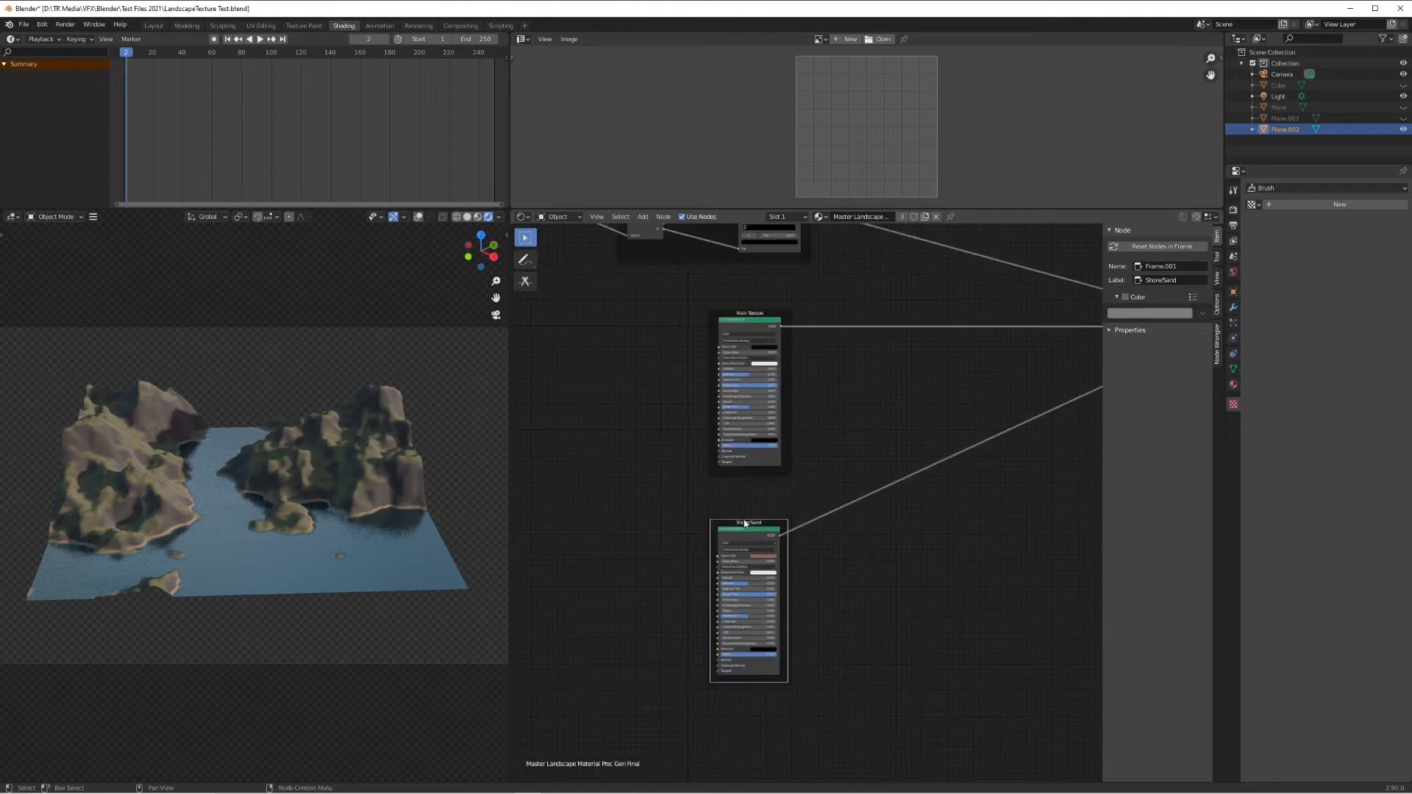
scroll(161, 532, up, 7)
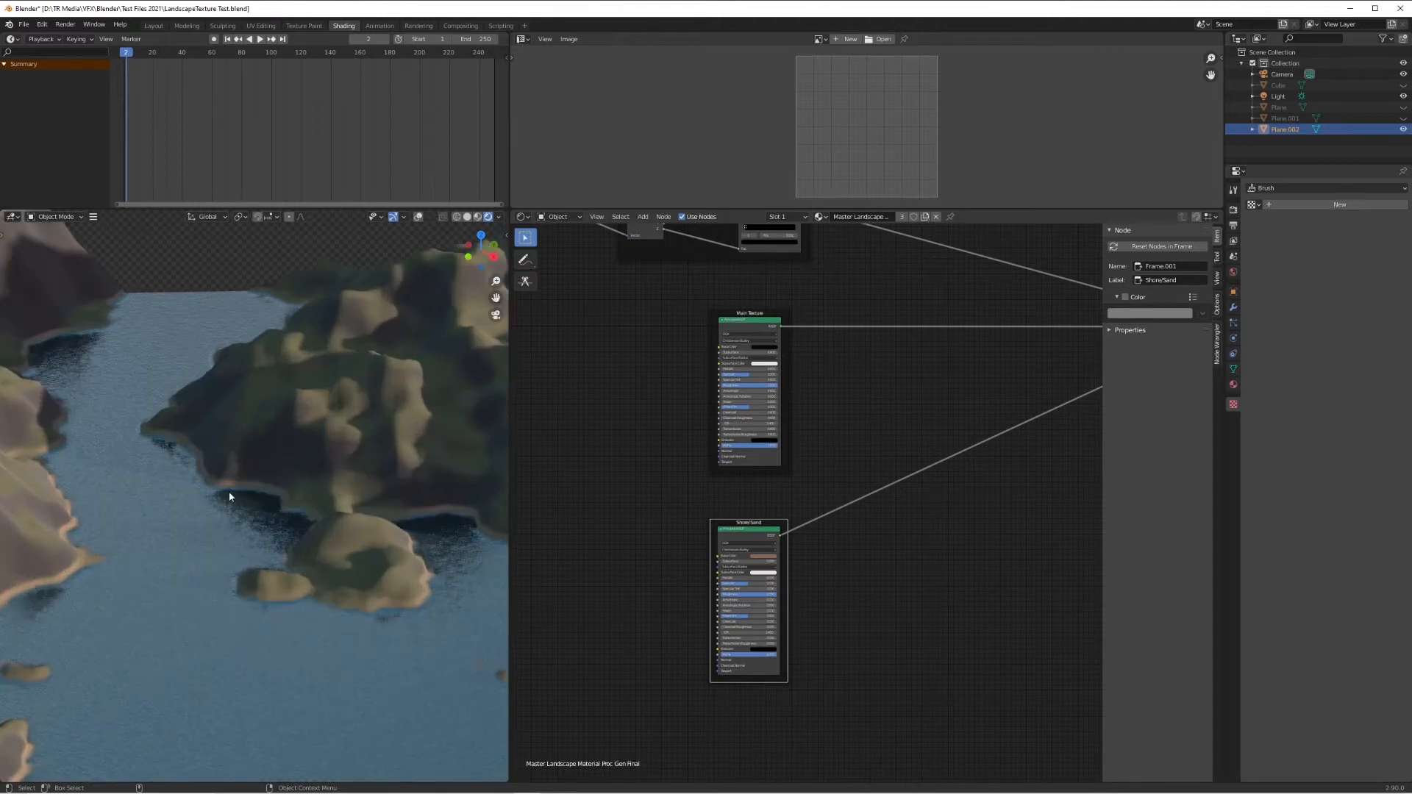
middle_drag(443, 528, 180, 512)
scroll(315, 536, up, 7)
scroll(264, 517, up, 5)
scroll(264, 518, down, 6)
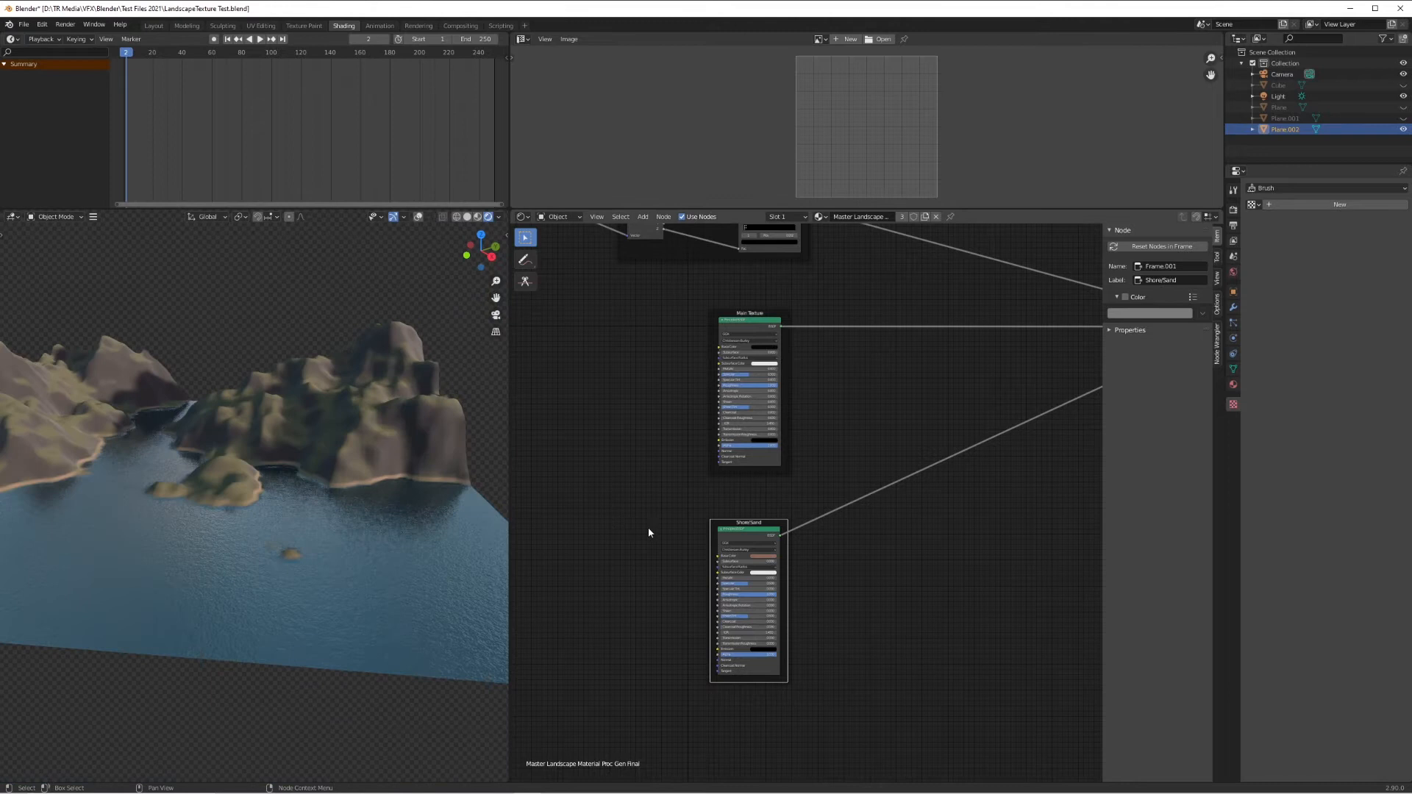
scroll(647, 530, down, 3)
- Unlink the finished landscape material from the plane and create a new material in its place
click(935, 217)
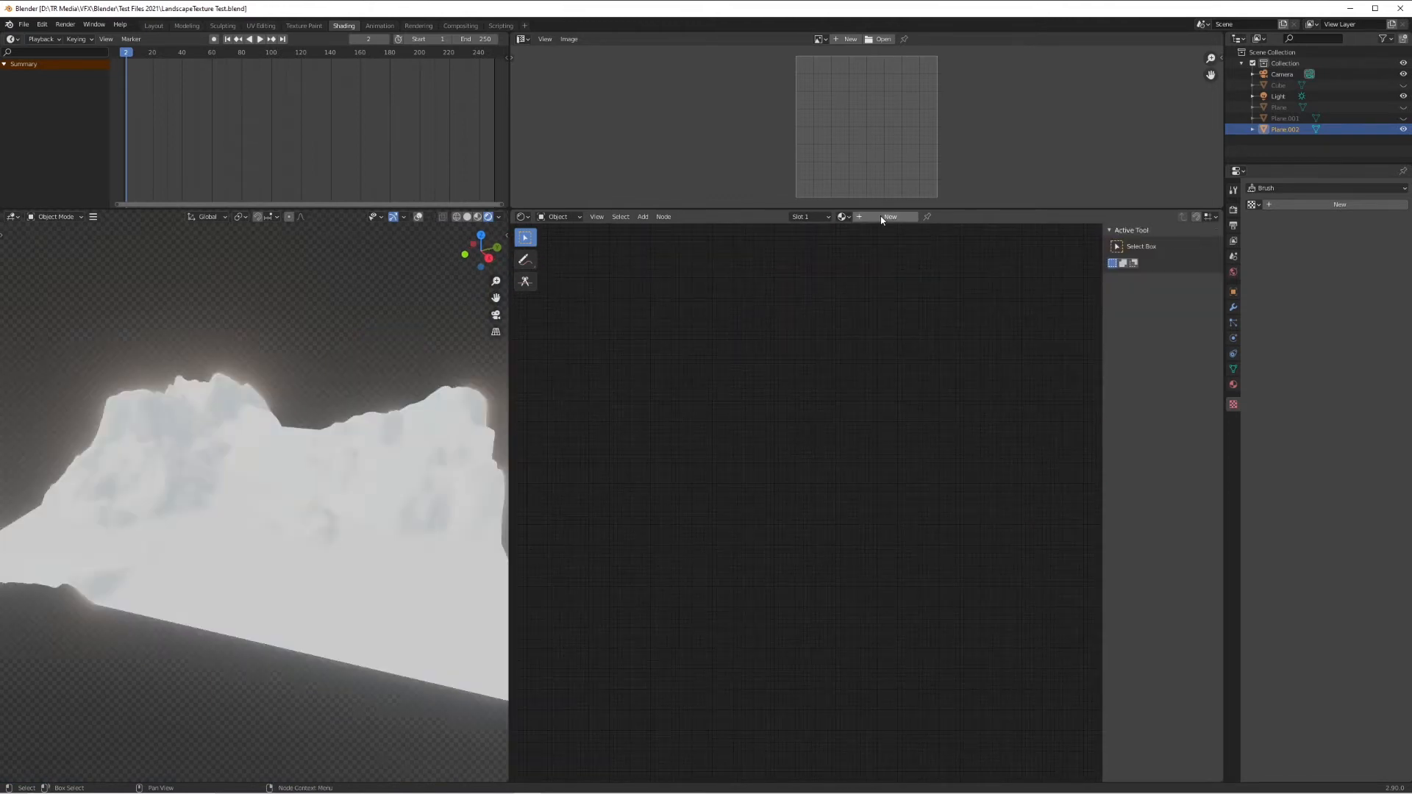
click(882, 218)
key(Home)
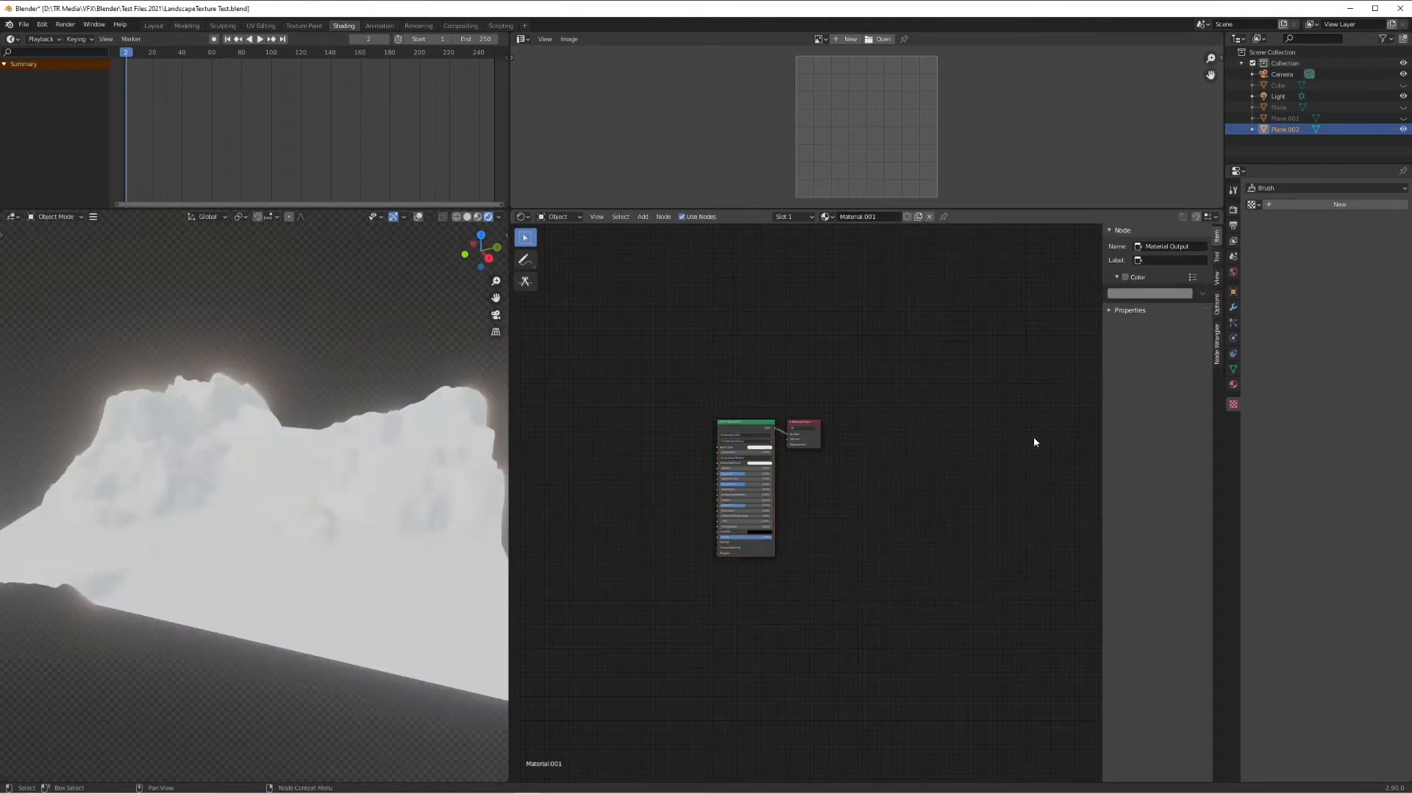
- Space out the Material Output and Principled BSDF nodes and add a Texture Coordinate node before the shader
drag(809, 424, 978, 417)
drag(744, 423, 848, 432)
key(shift+a)
mouse_move(603, 437)
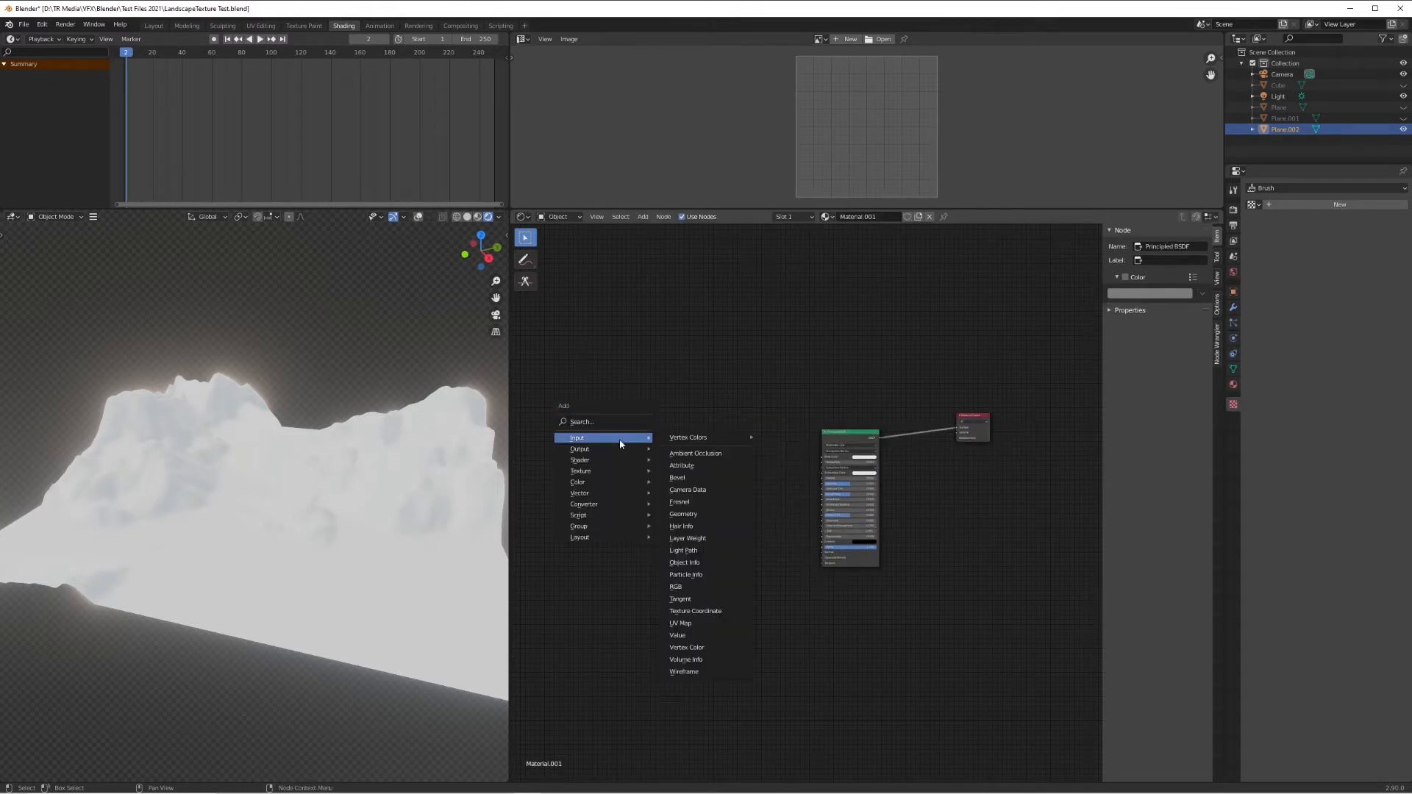
click(695, 610)
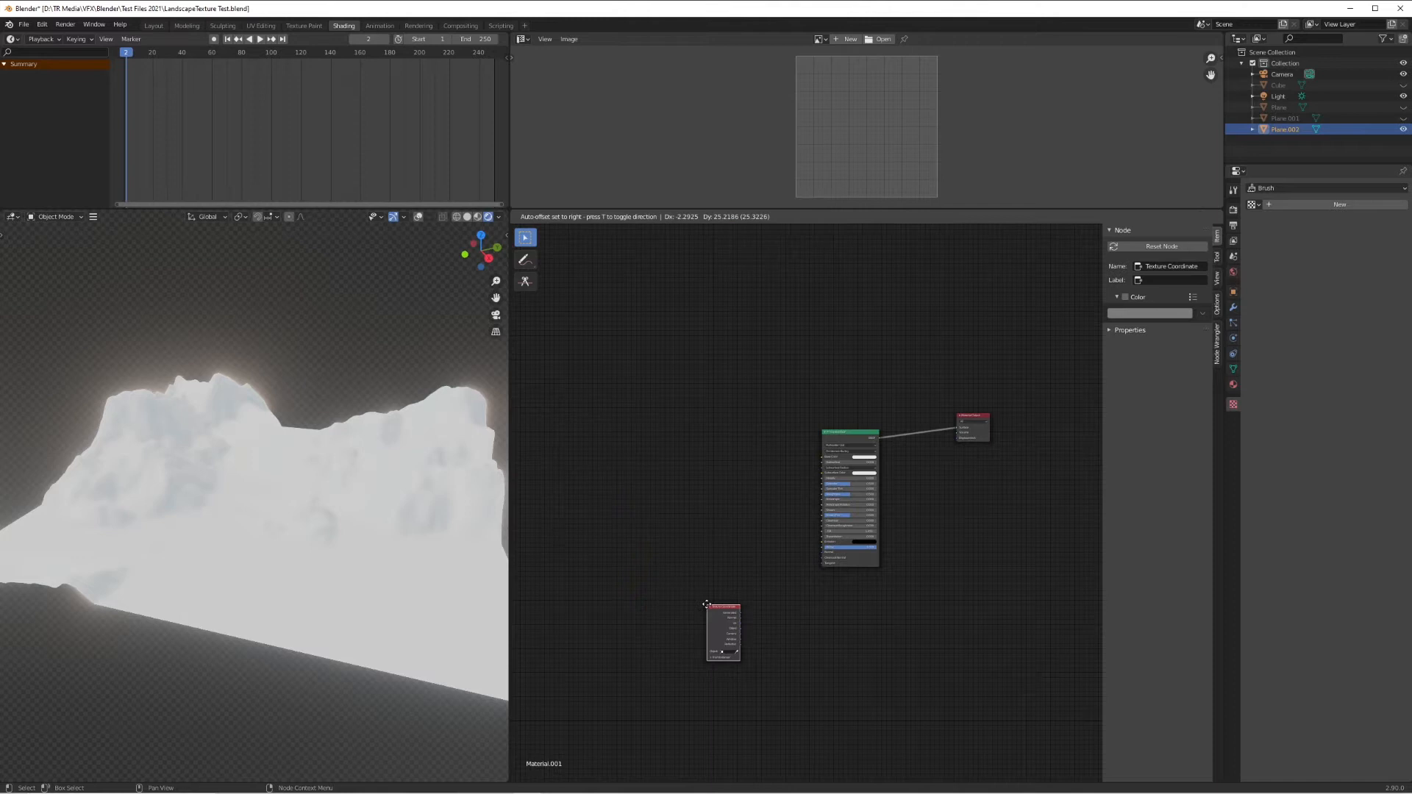
click(633, 446)
- Rearrange the Principled BSDF and Texture Coordinate nodes and add a Separate XYZ node between them
shift+scroll(706, 467, up, 4)
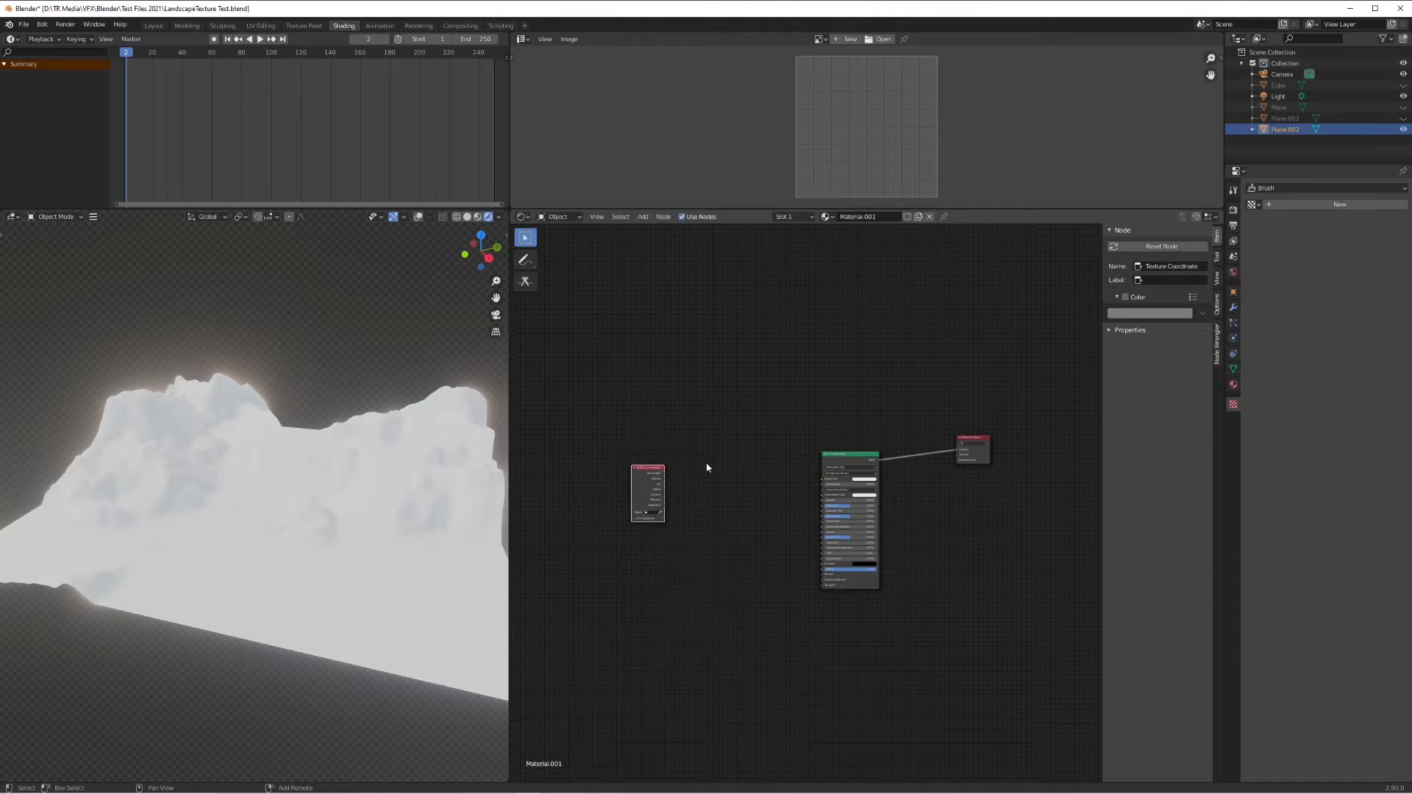
drag(852, 548, 792, 444)
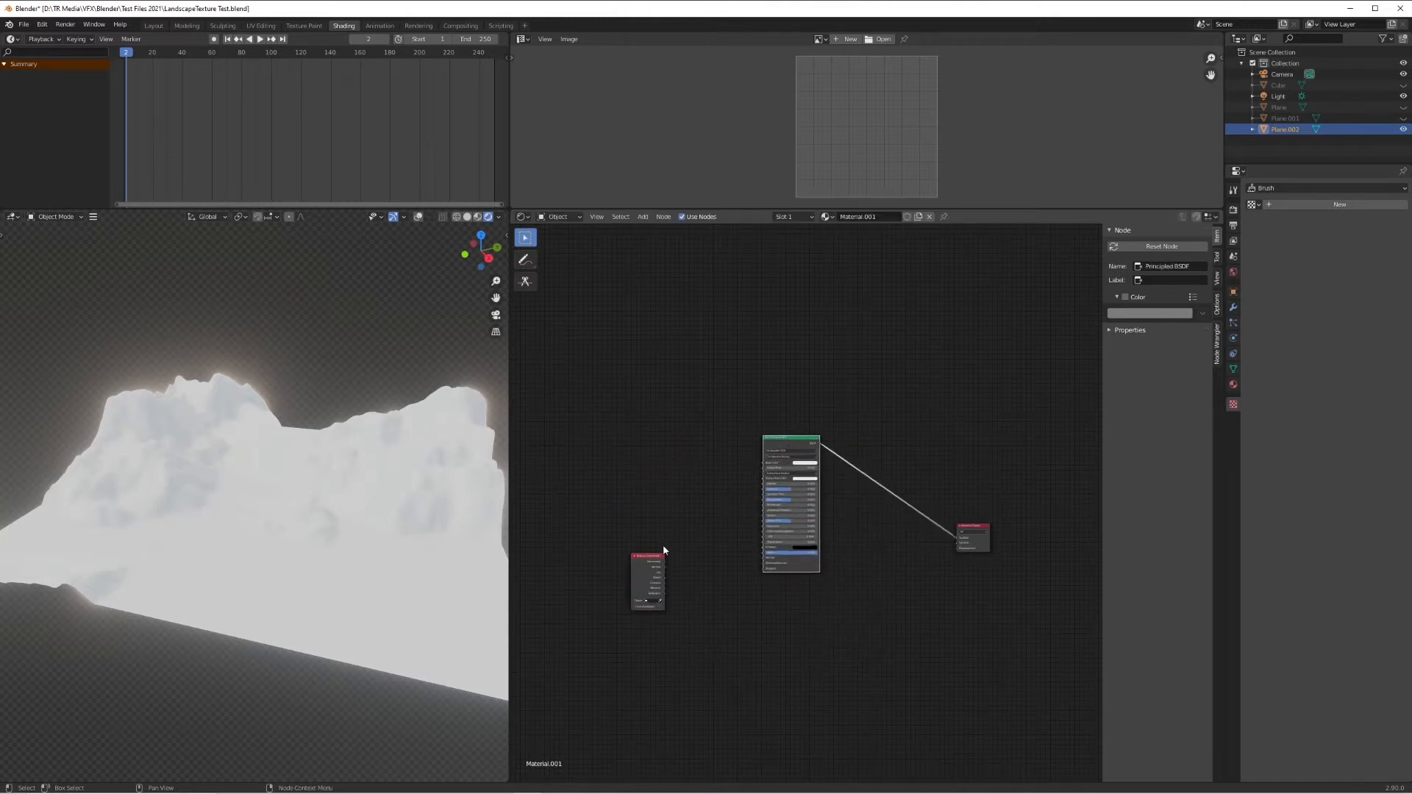
drag(661, 558, 632, 509)
key(shift+a)
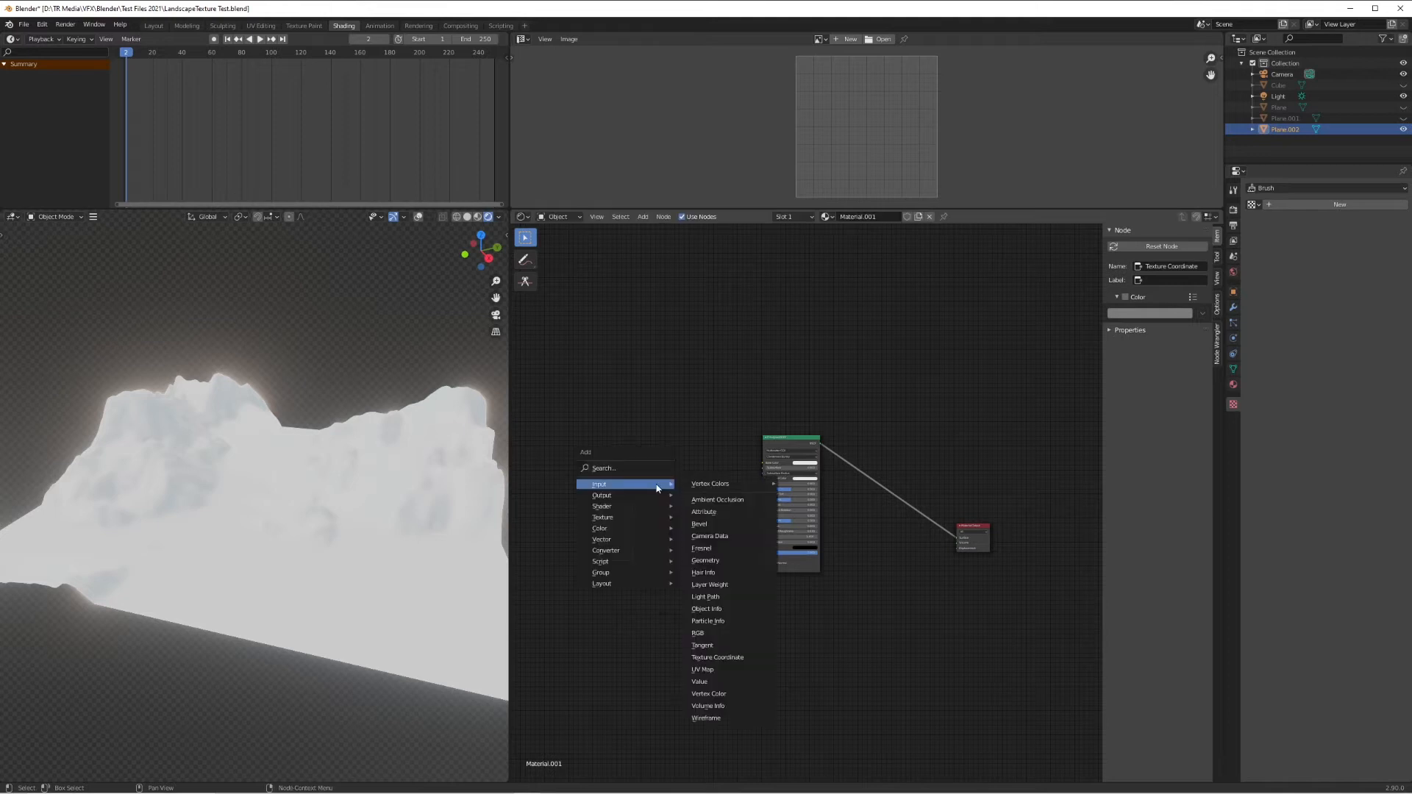
mouse_move(627, 544)
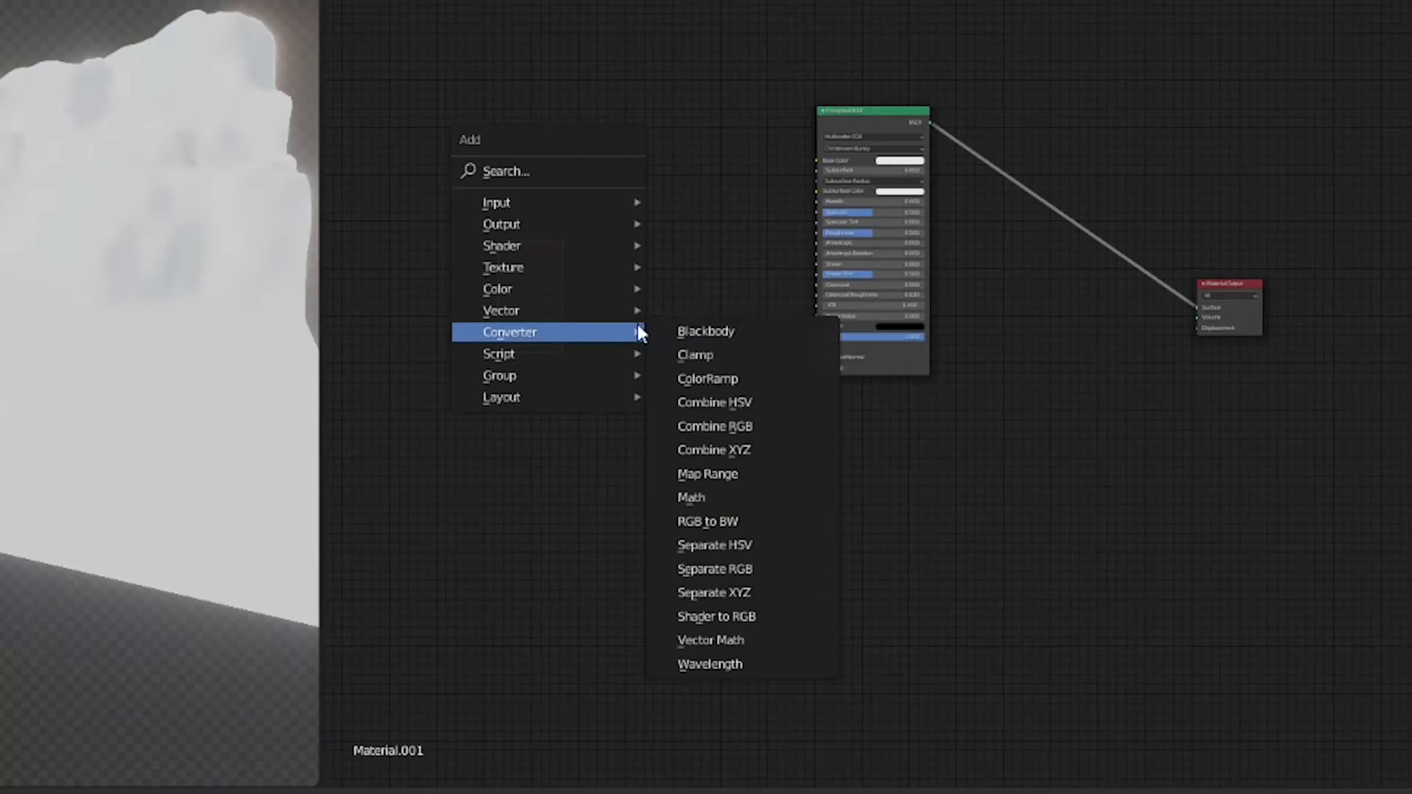
click(745, 592)
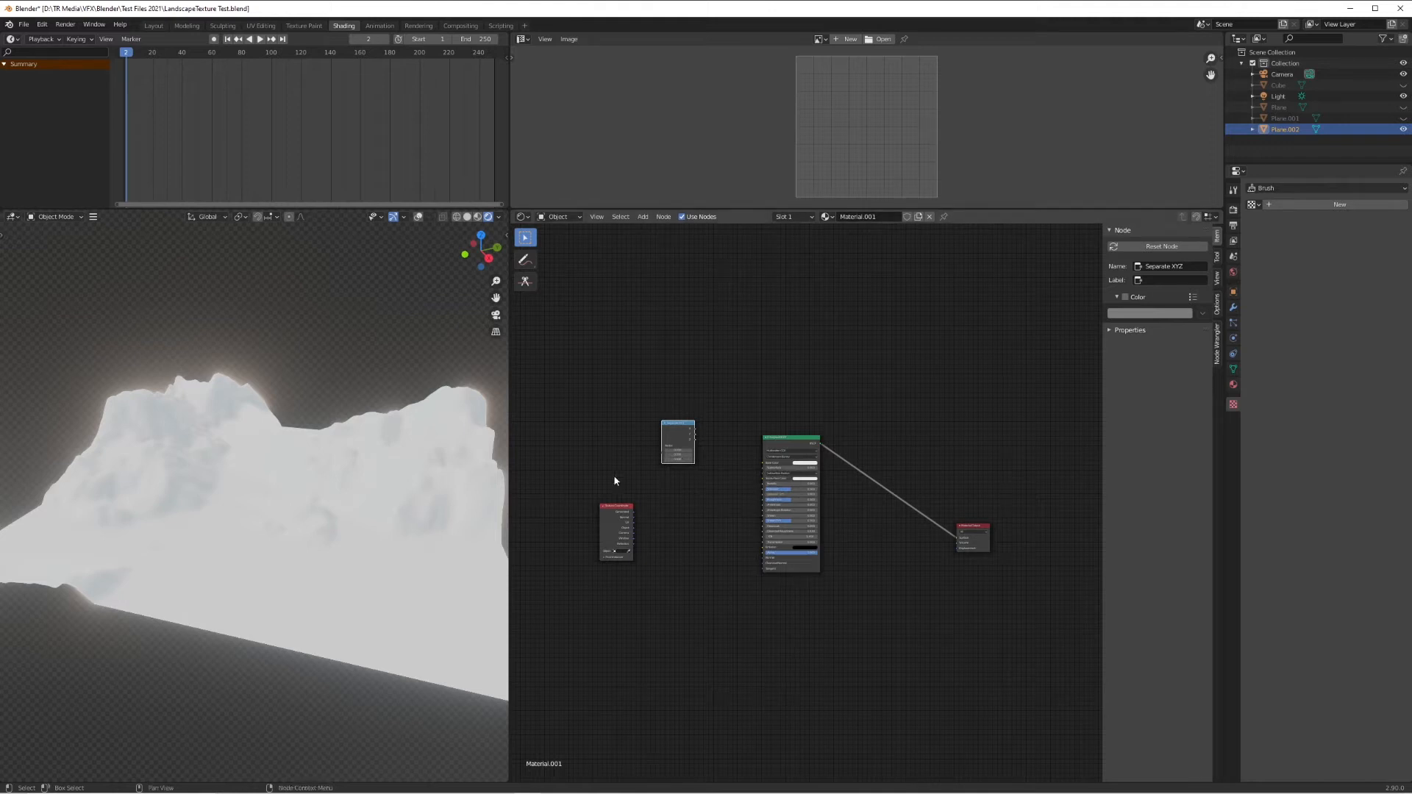
- Switch the terrain view to solid shading and inspect the terrain's heights from several angles
key(z)
click(416, 457)
middle_drag(416, 457, 317, 505)
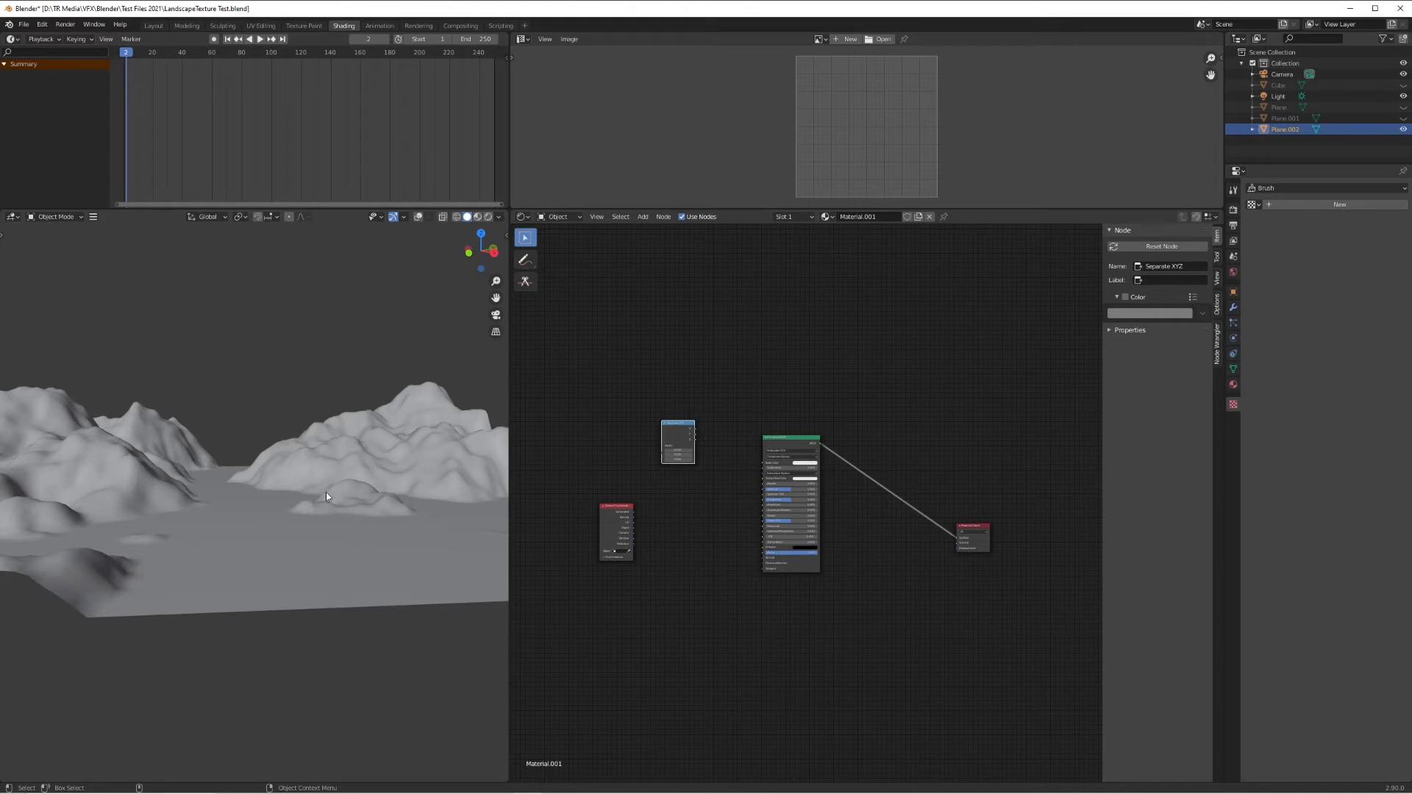
middle_drag(416, 502, 399, 527)
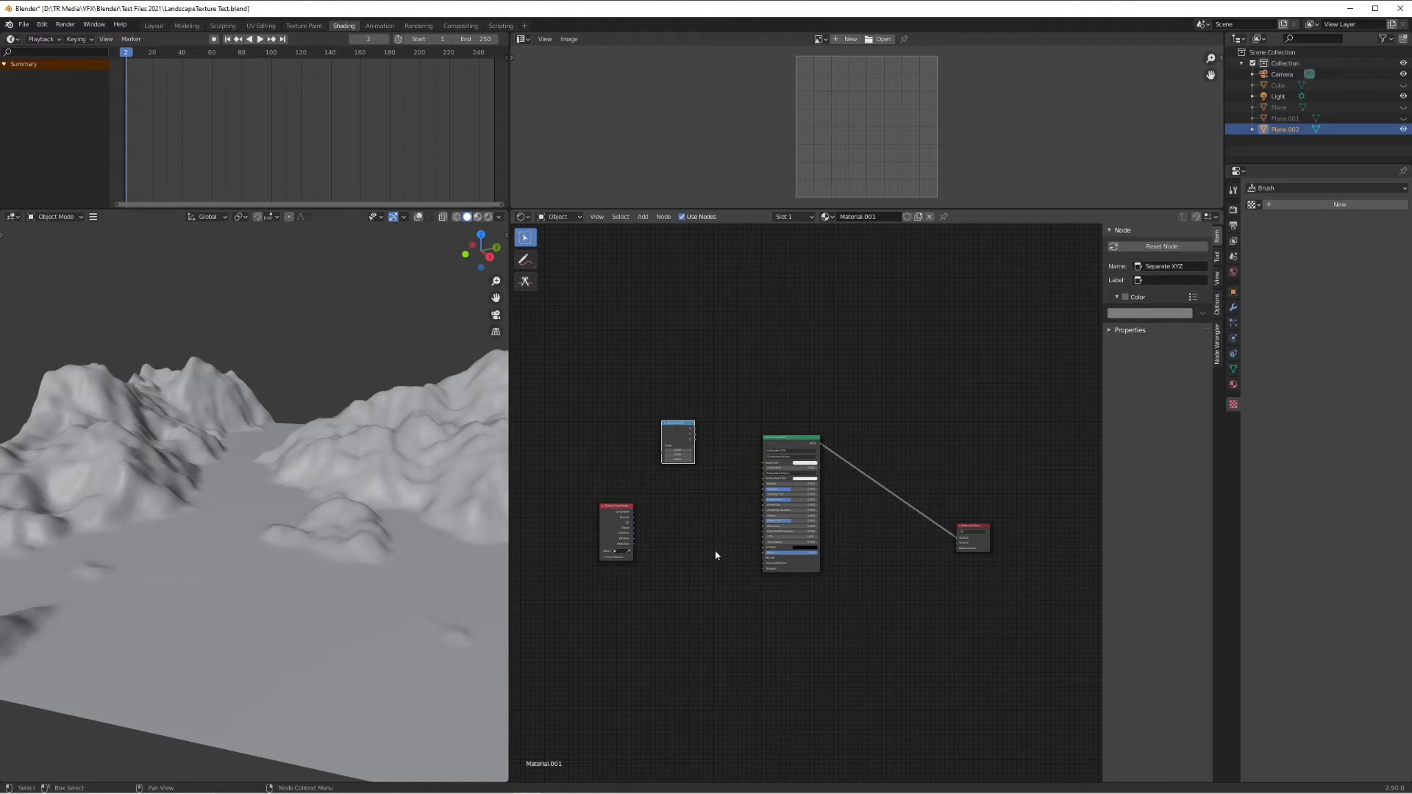
- Add a ColorRamp node and wire the Texture Coordinate's Generated output through Separate XYZ, feeding its Z output into the ColorRamp's Fac
drag(688, 439, 703, 385)
key(shift+a)
mouse_move(750, 388)
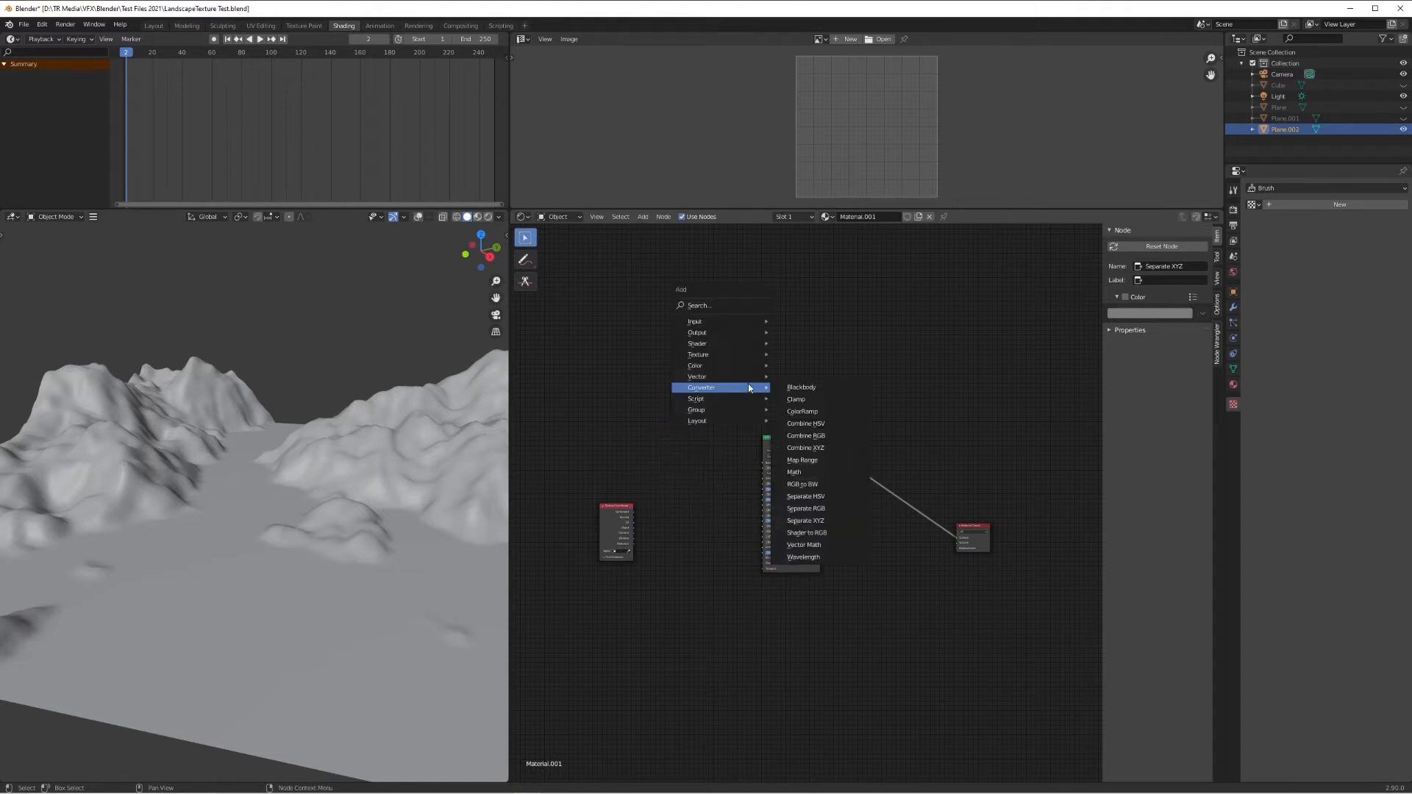
click(802, 411)
click(747, 385)
click(708, 380)
scroll(616, 524, up, 1)
drag(619, 514, 721, 388)
click(788, 433)
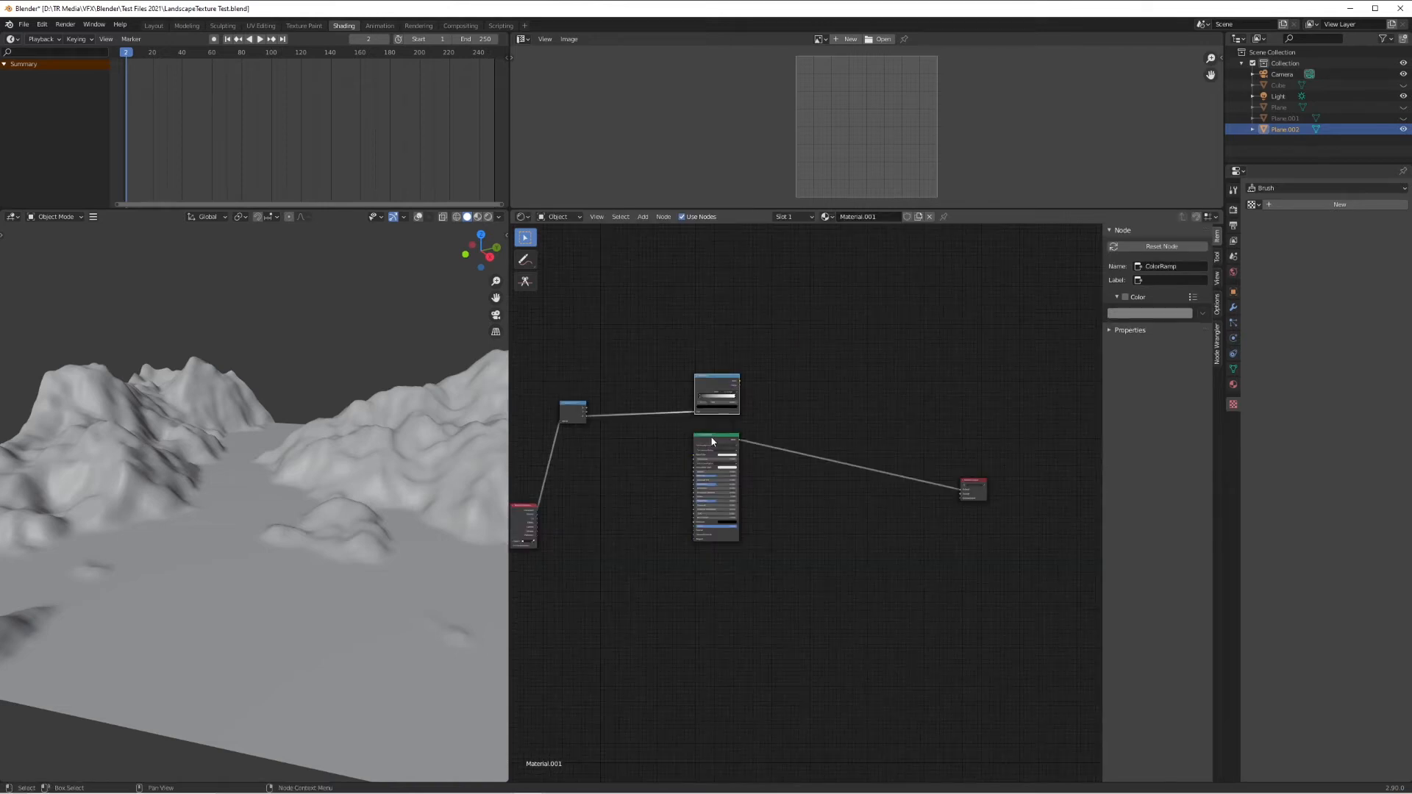
- Duplicate the Principled BSDF below the original and connect the copy to the Material Output's Surface
mouse_move(711, 437)
mouse_down()
mouse_move(715, 555)
mouse_move(726, 431)
mouse_move(715, 436)
mouse_up()
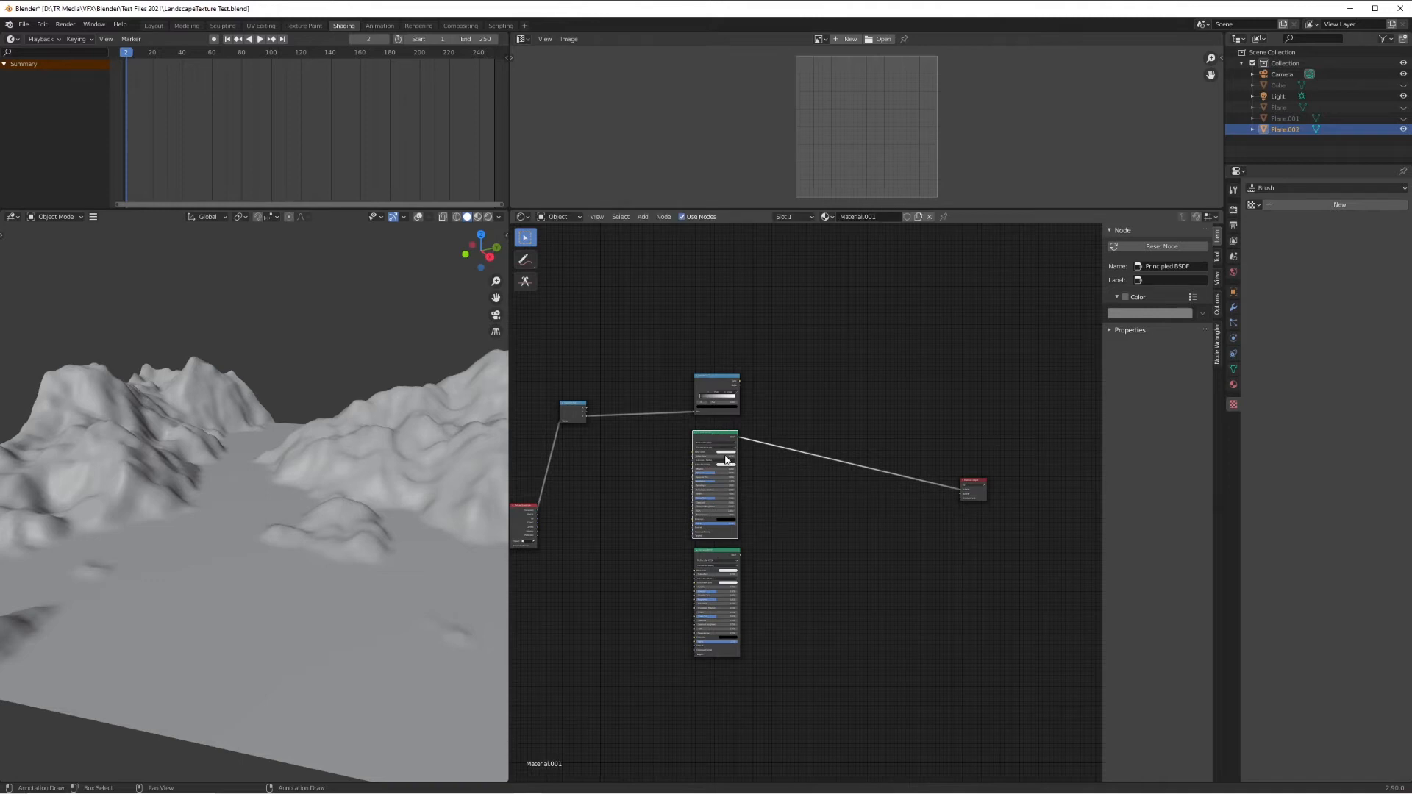
click(719, 551)
click(728, 571)
drag(739, 554, 963, 492)
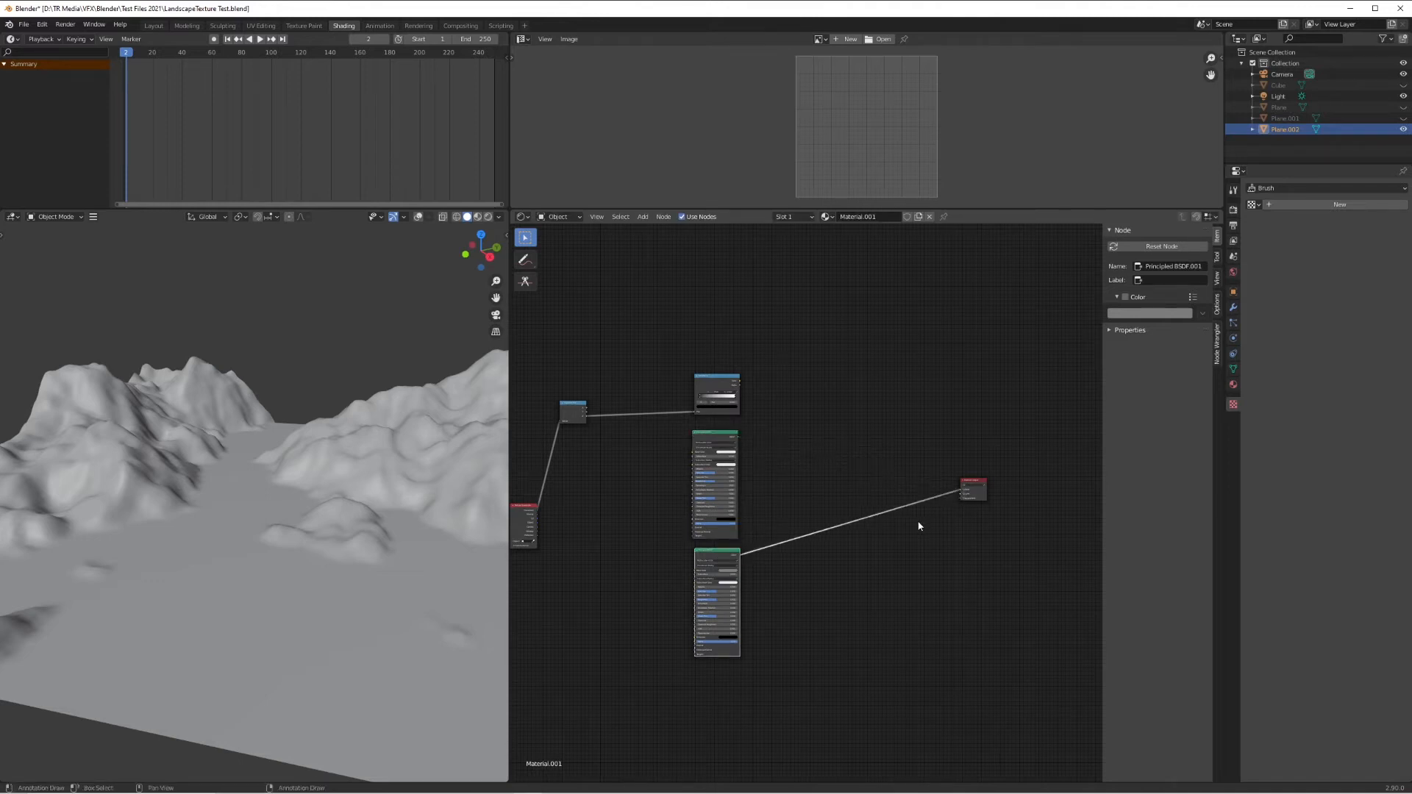
- Show the terrain in rendered shading and set the lower Principled BSDF's base color to dark grey and the upper one's to blue
key(z)
click(315, 379)
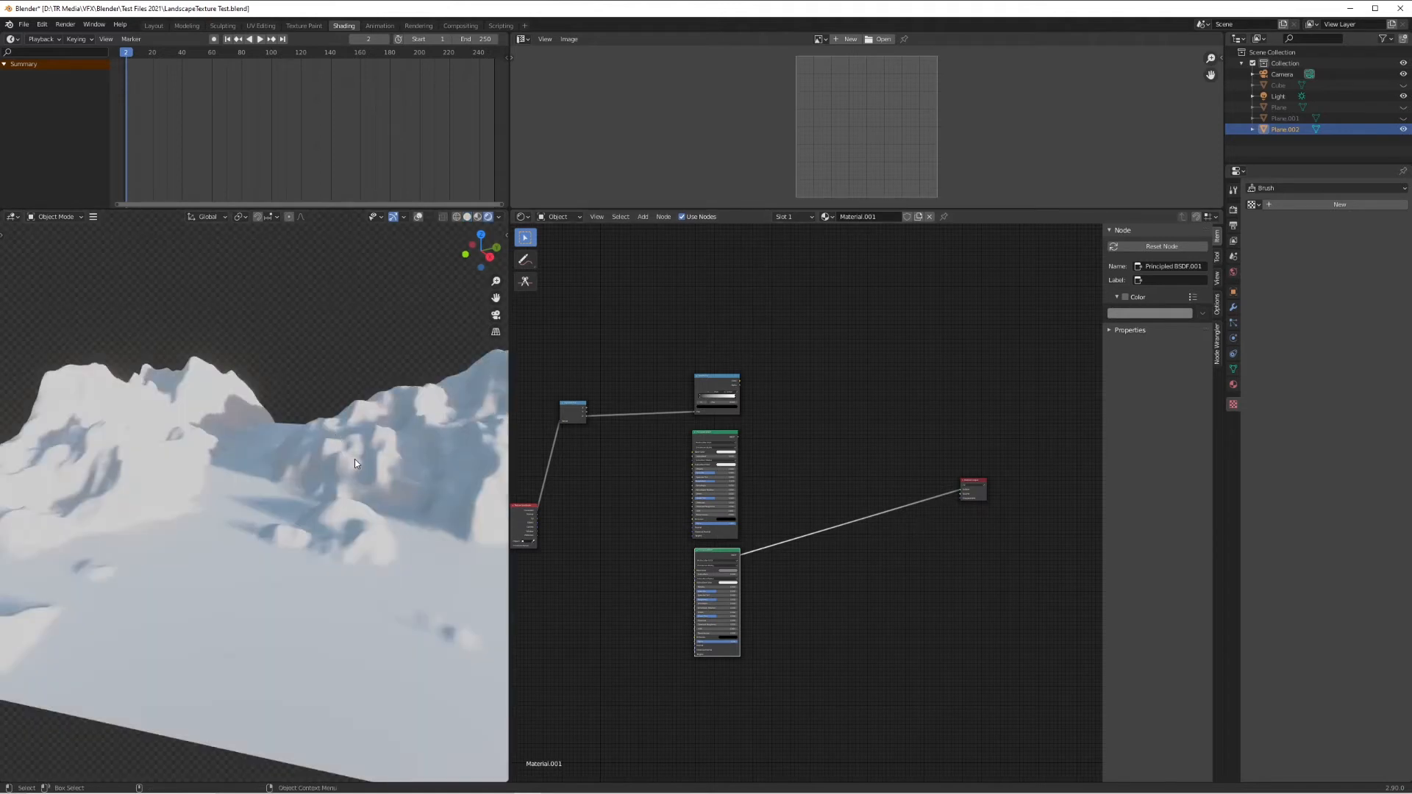
click(731, 573)
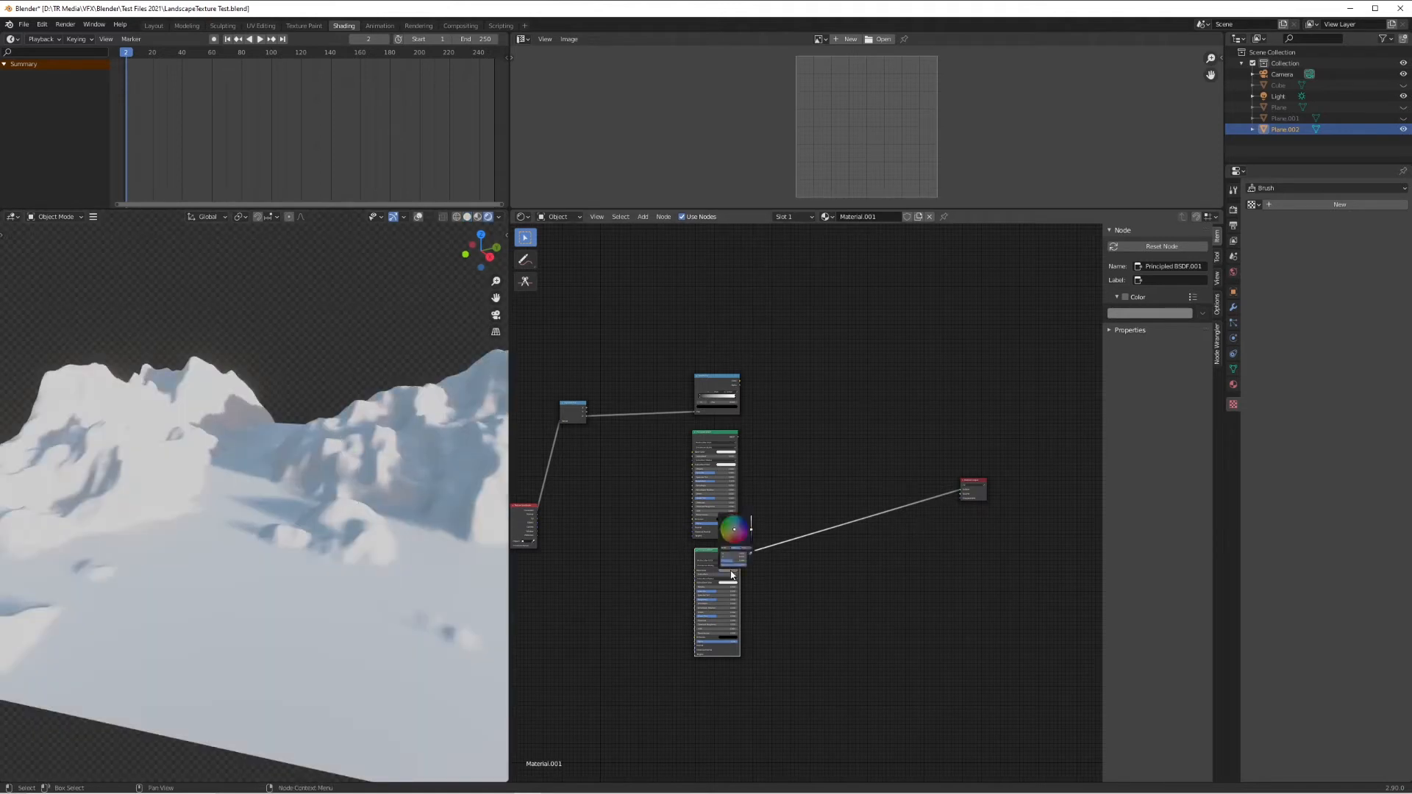
click(751, 533)
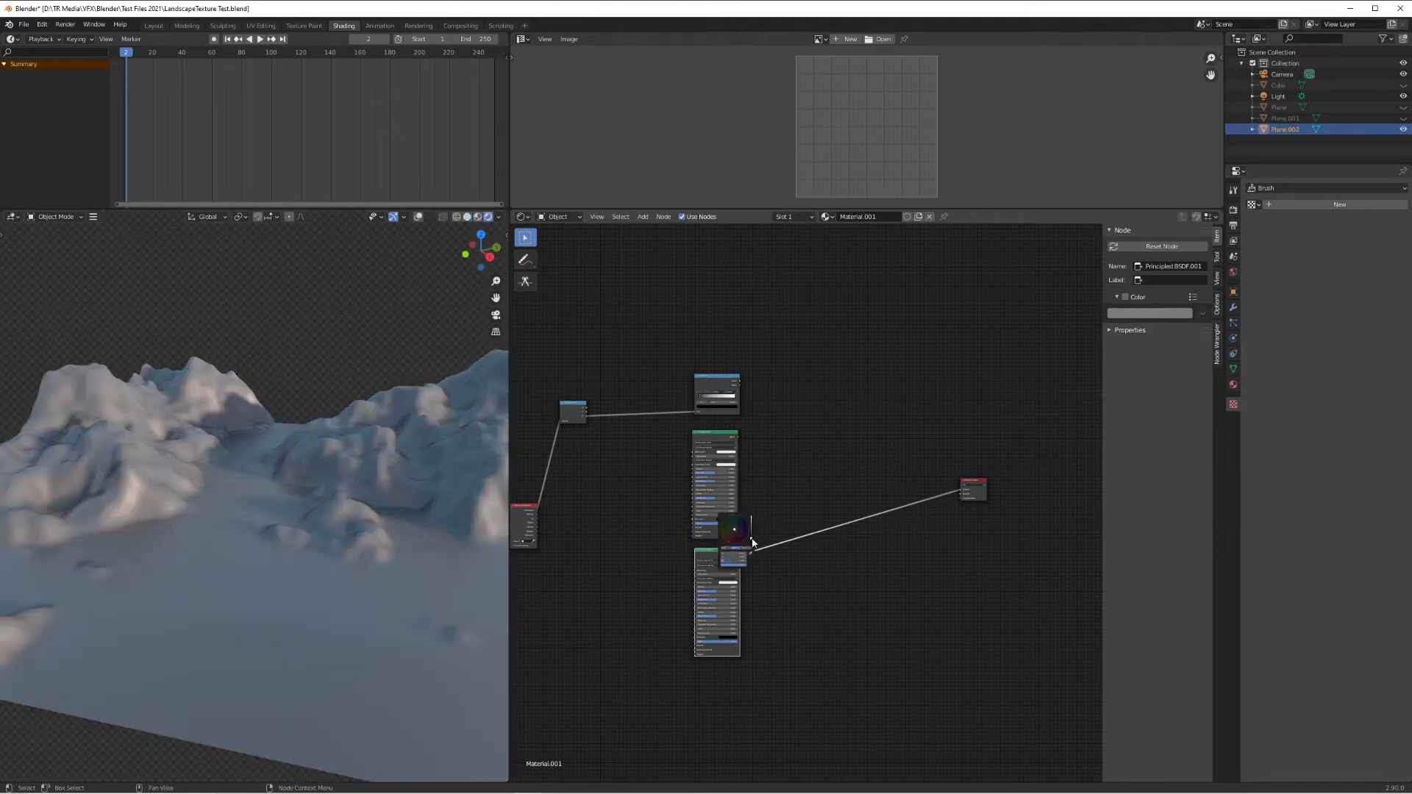
click(726, 452)
click(743, 412)
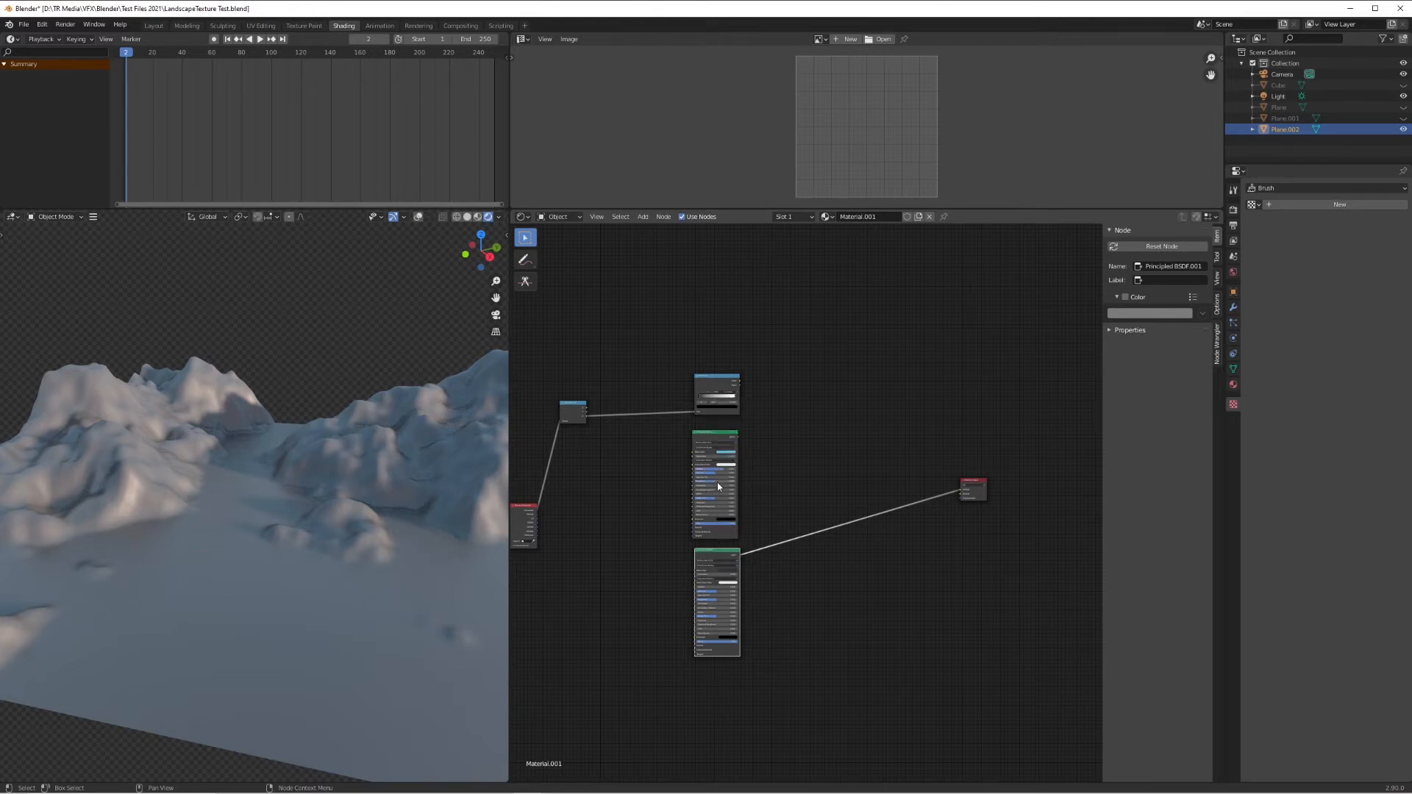
- Preview the blue shader and the dark grey shader on the terrain by connecting each to the Material Output, saving the file in between
drag(738, 439, 964, 489)
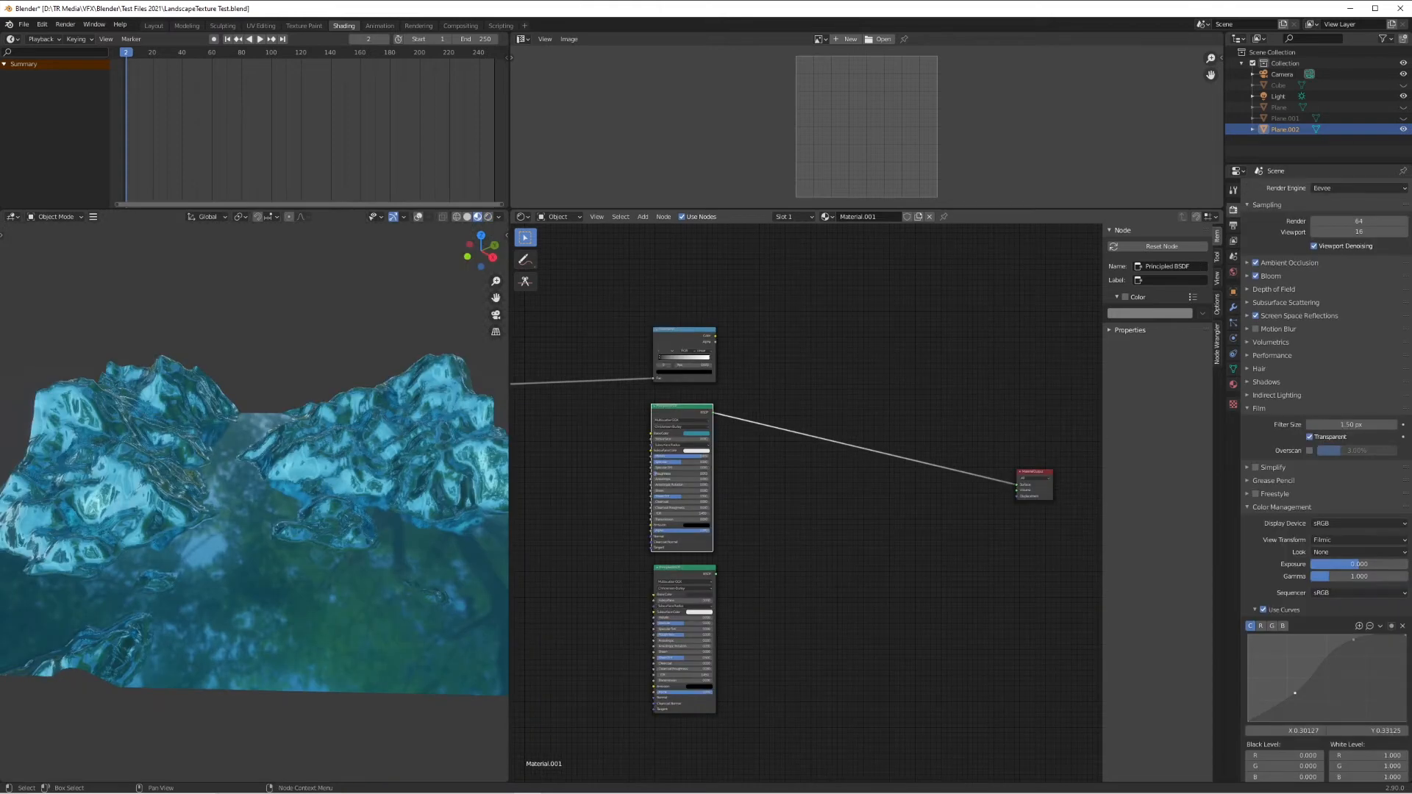
key(ctrl+s)
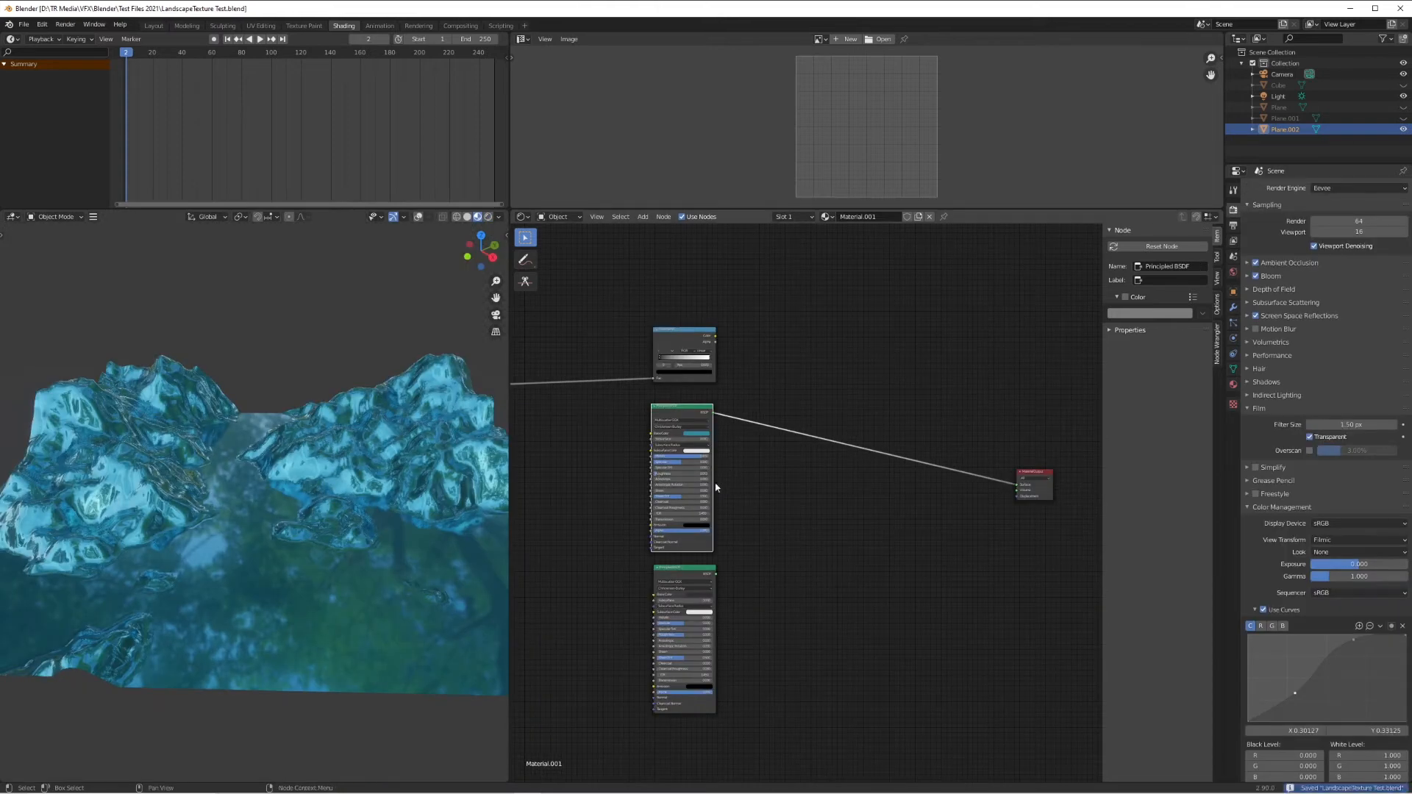
drag(715, 573, 1052, 486)
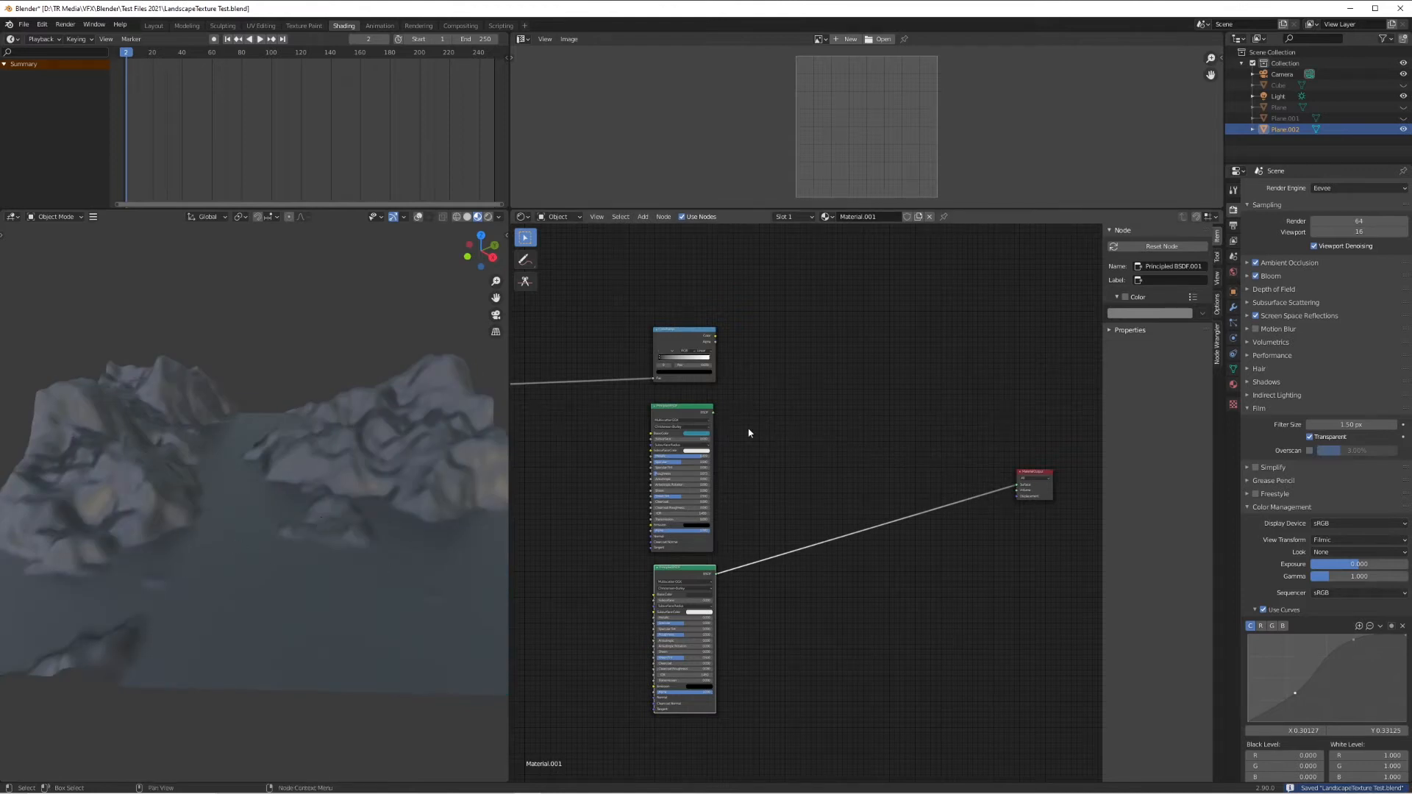
scroll(809, 465, down, 3)
ctrl+scroll(662, 542, left, 4)
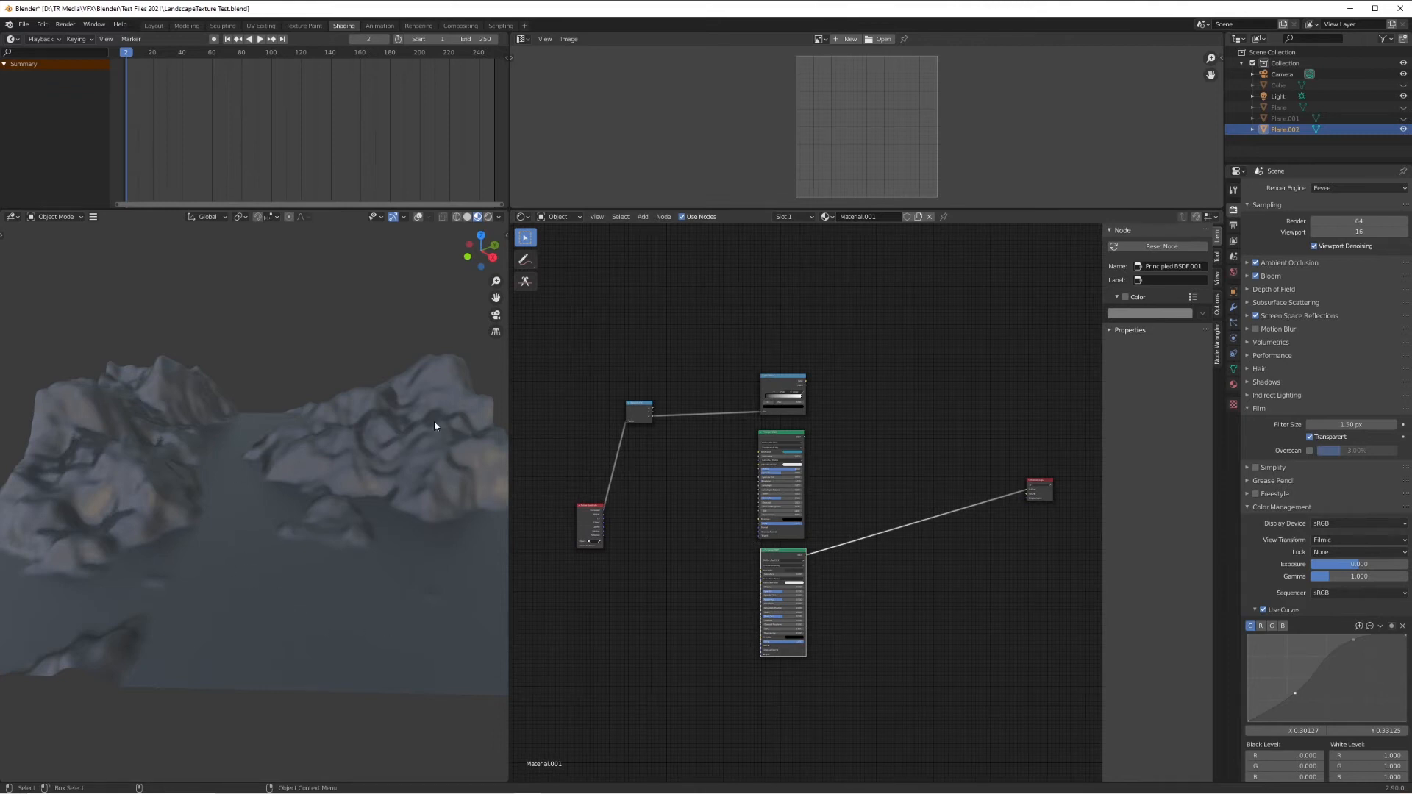
scroll(678, 469, up, 1)
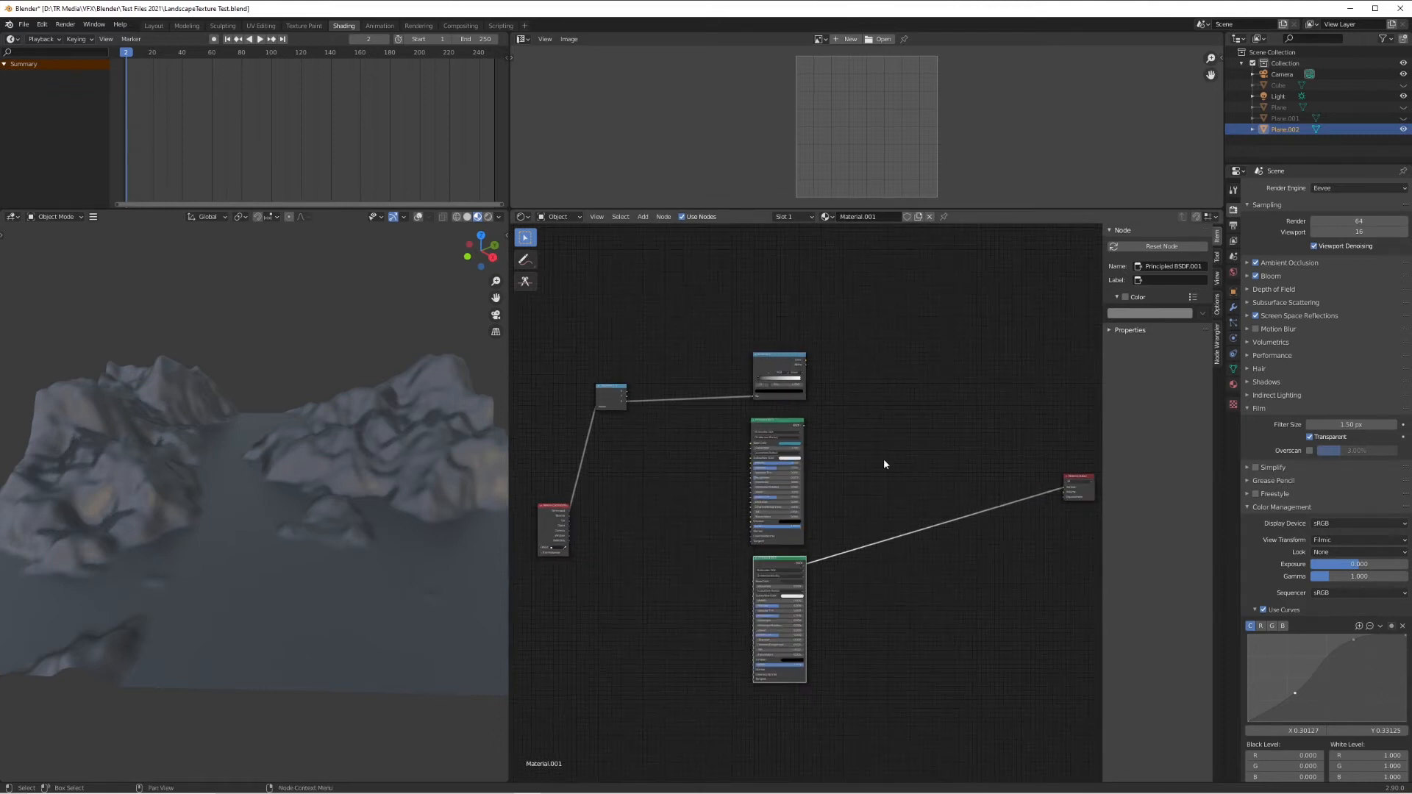
- Add a Mix Shader that blends the blue and dark grey shaders by the ColorRamp's color, and connect it to the Material Output
key(shift+a)
mouse_move(888, 462)
click(935, 532)
click(948, 551)
drag(806, 563, 935, 454)
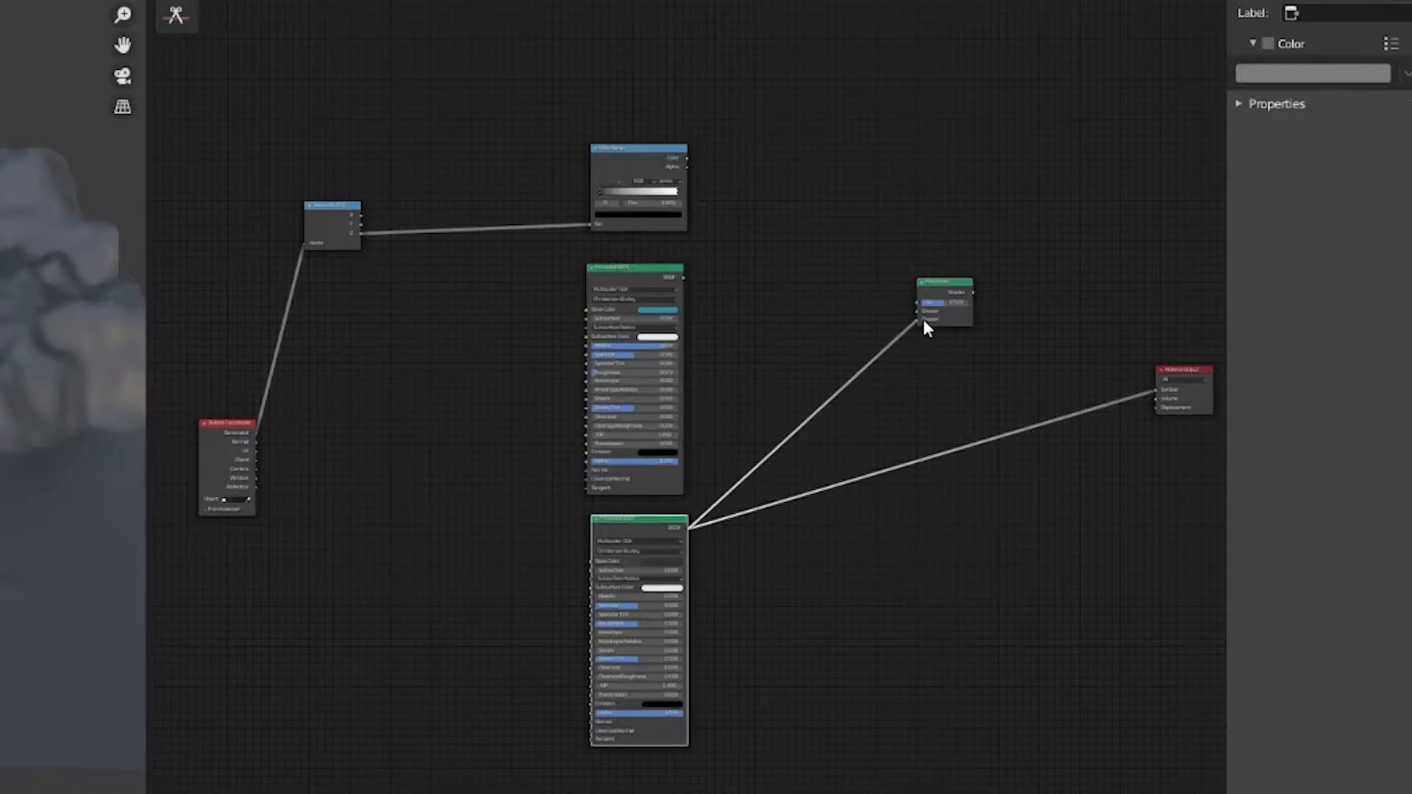
drag(685, 278, 926, 314)
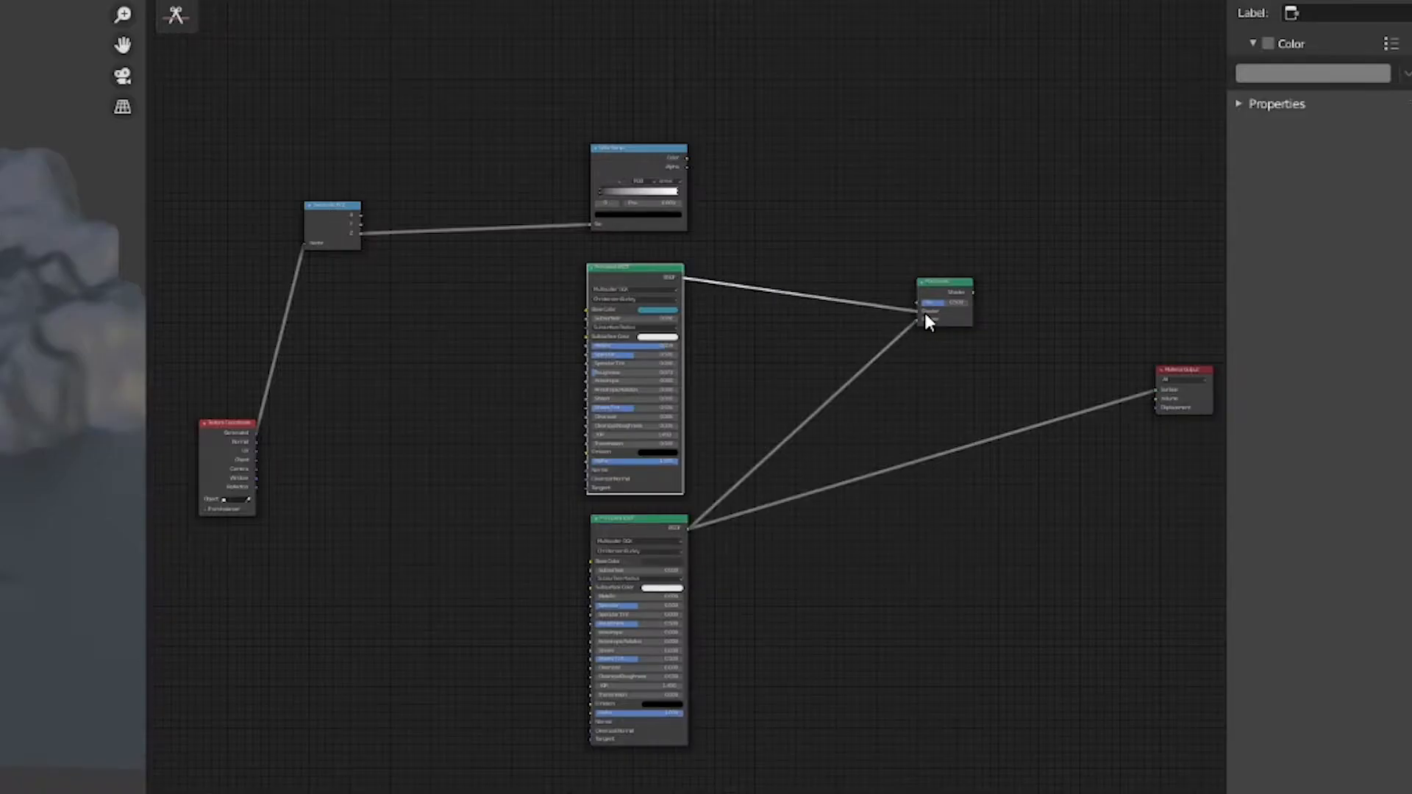
drag(688, 157, 1158, 392)
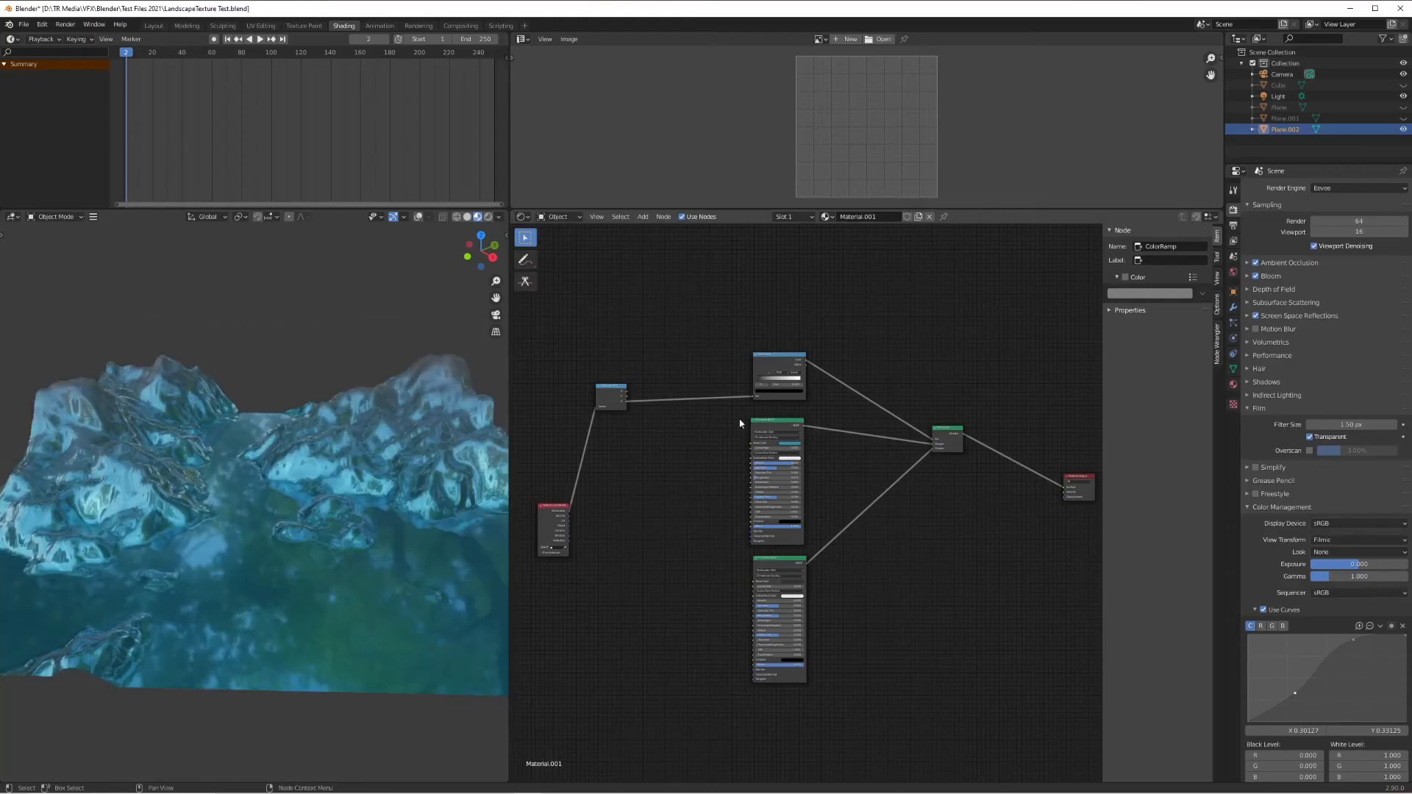
- Move the Texture Coordinate and Separate XYZ nodes closer to the ColorRamp
drag(559, 515, 659, 517)
drag(622, 389, 695, 406)
scroll(756, 399, up, 3)
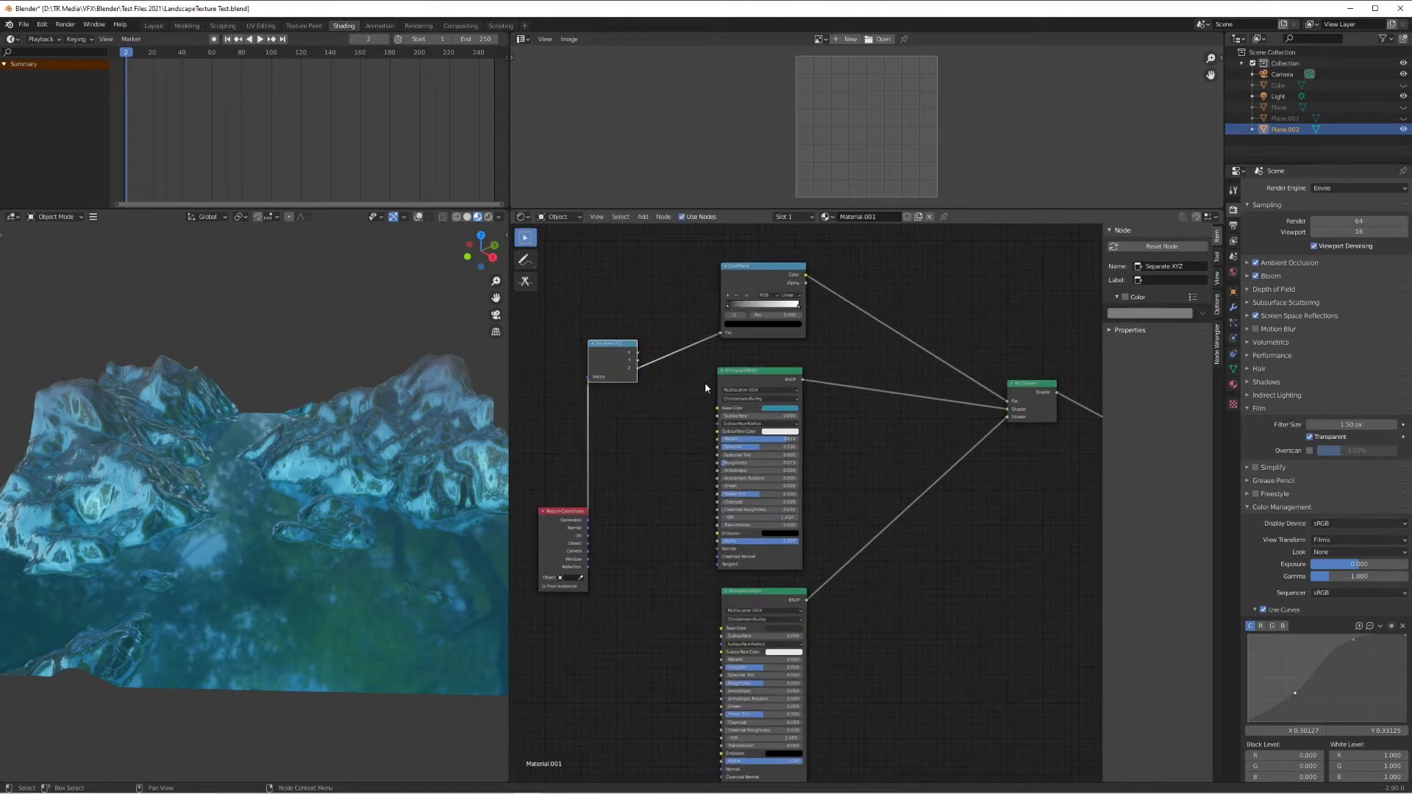
- Slide the ColorRamp's white stop next to the black one and set its position to 0.005
drag(798, 304, 725, 317)
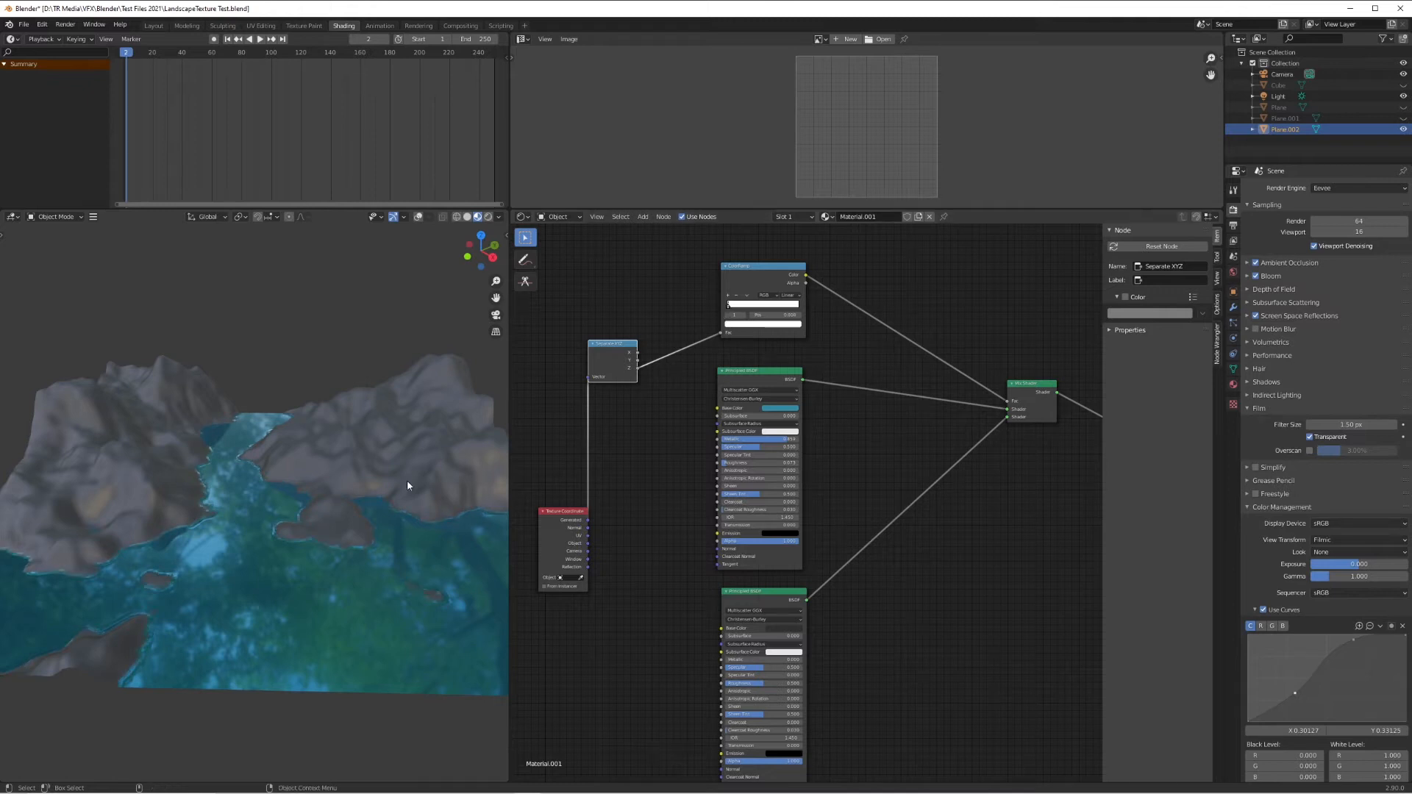
middle_drag(224, 500, 390, 566)
scroll(359, 624, down, 5)
click(765, 315)
text(0)
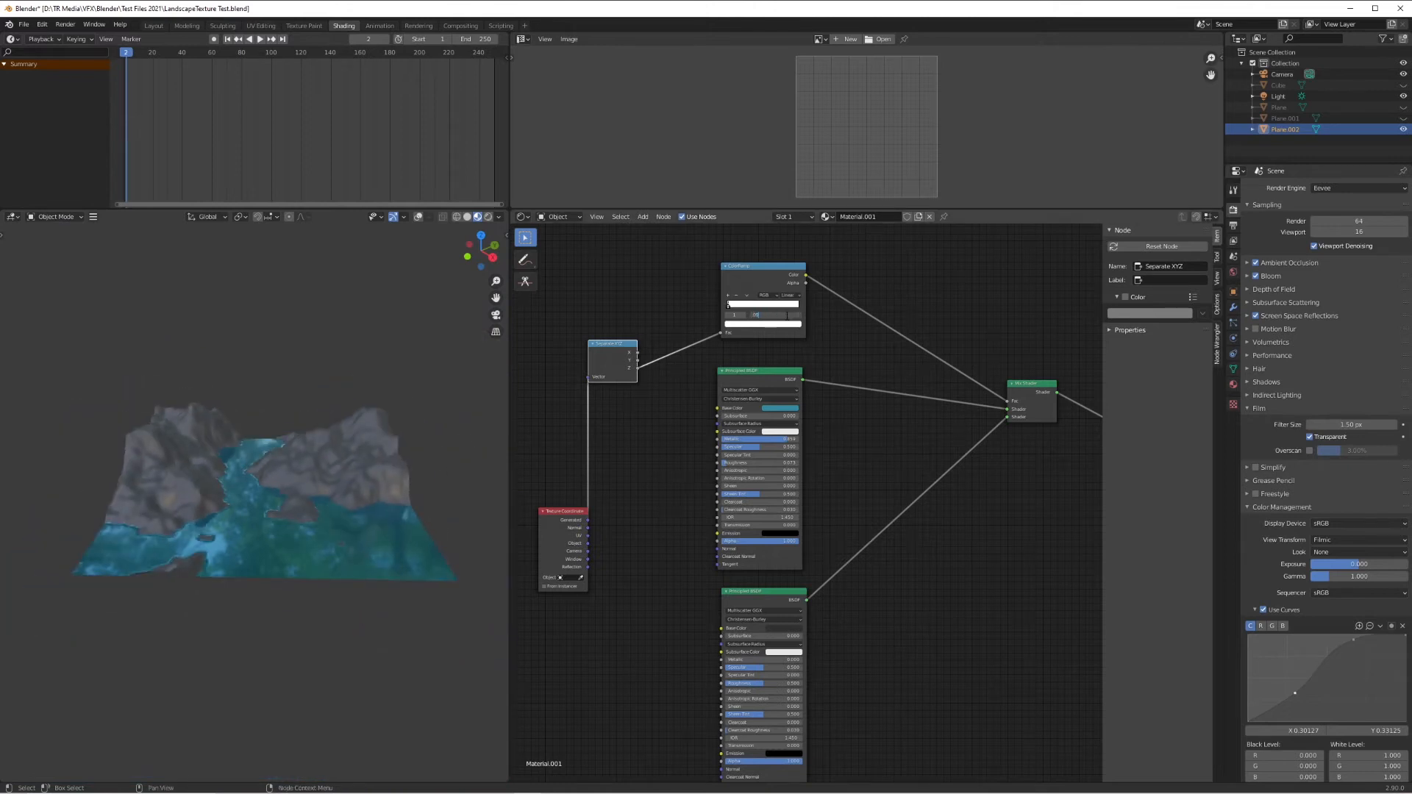
text(.005)
key(Return)
- Inspect the boundary between water and rock from several angles and save the file
scroll(204, 532, up, 5)
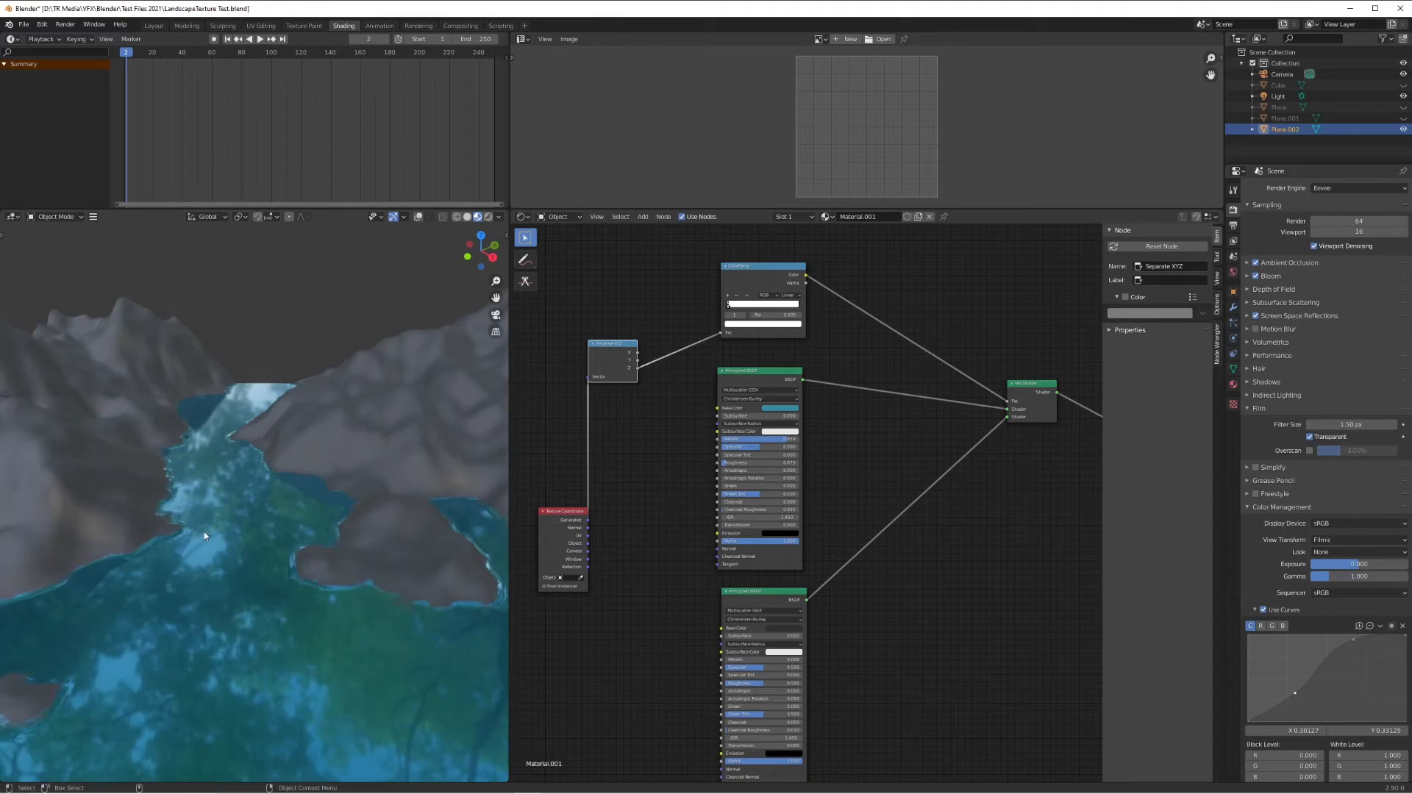
scroll(257, 534, down, 6)
middle_drag(336, 474, 377, 458)
middle_drag(478, 459, 310, 505)
scroll(341, 489, up, 4)
key(ctrl+s)
scroll(341, 489, down, 5)
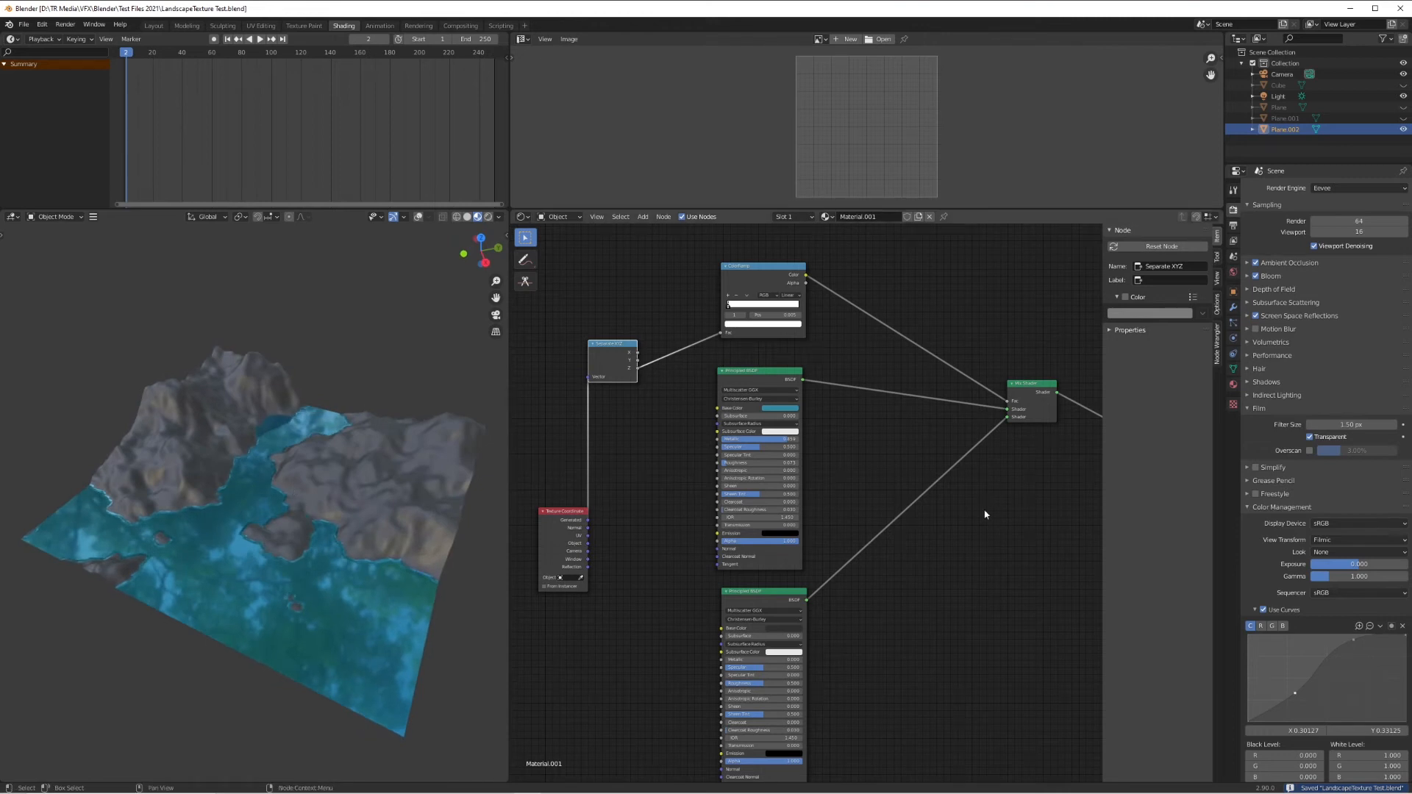
- Bring the Mix Shader and Material Output closer together and duplicate the dark grey Principled BSDF below itself with a sandy yellow base color
scroll(797, 494, down, 2)
ctrl+scroll(989, 559, down, 3)
drag(990, 475, 1038, 460)
drag(844, 426, 949, 451)
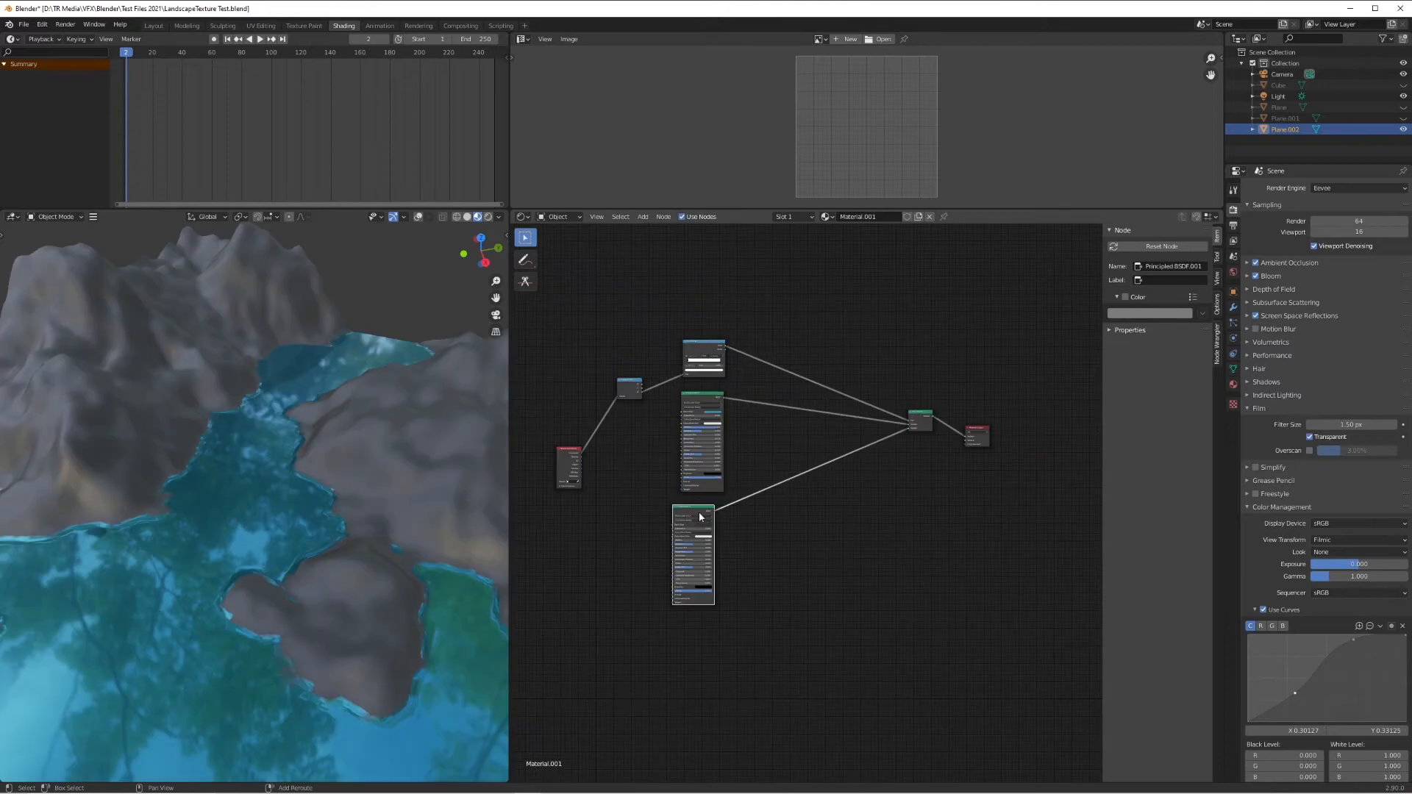
key(shift+d)
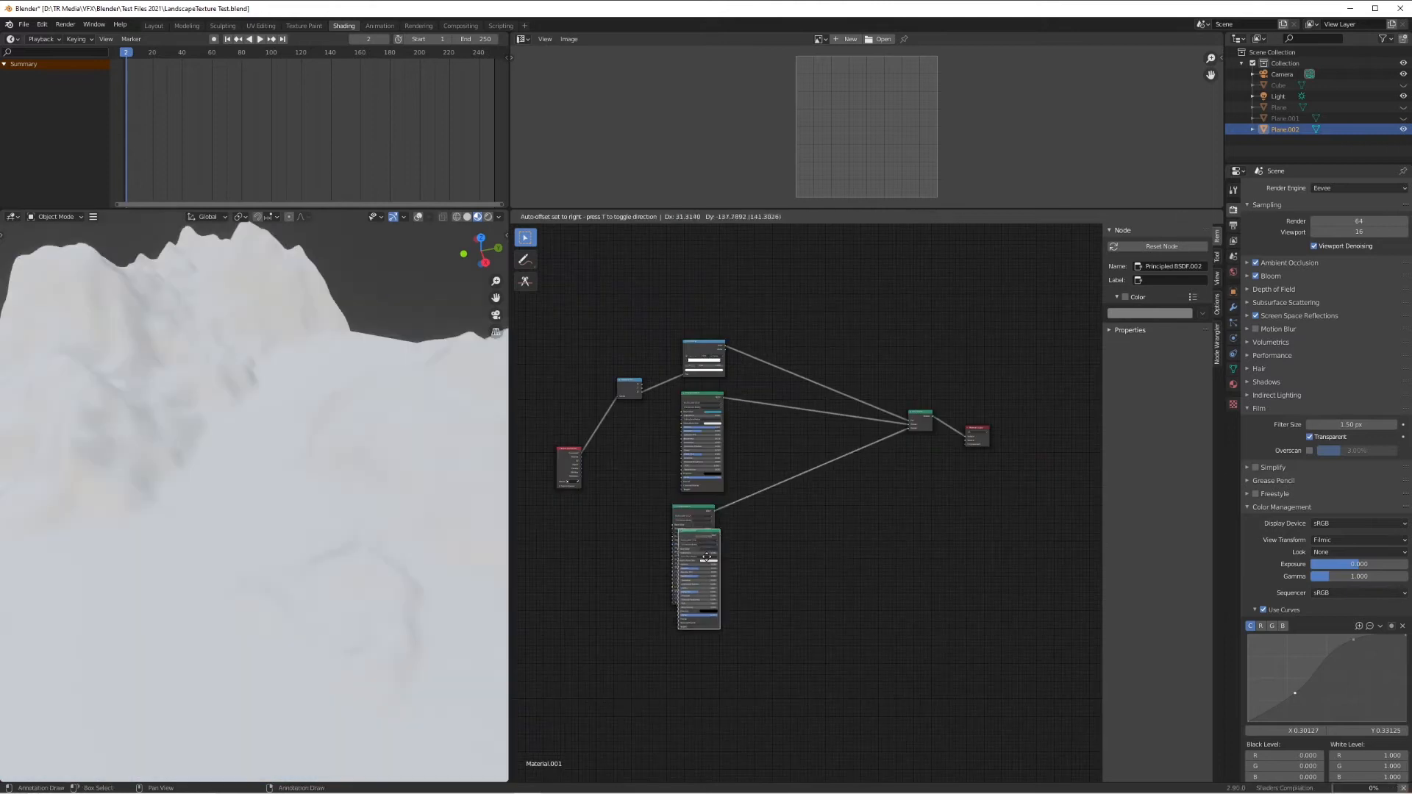
click(706, 640)
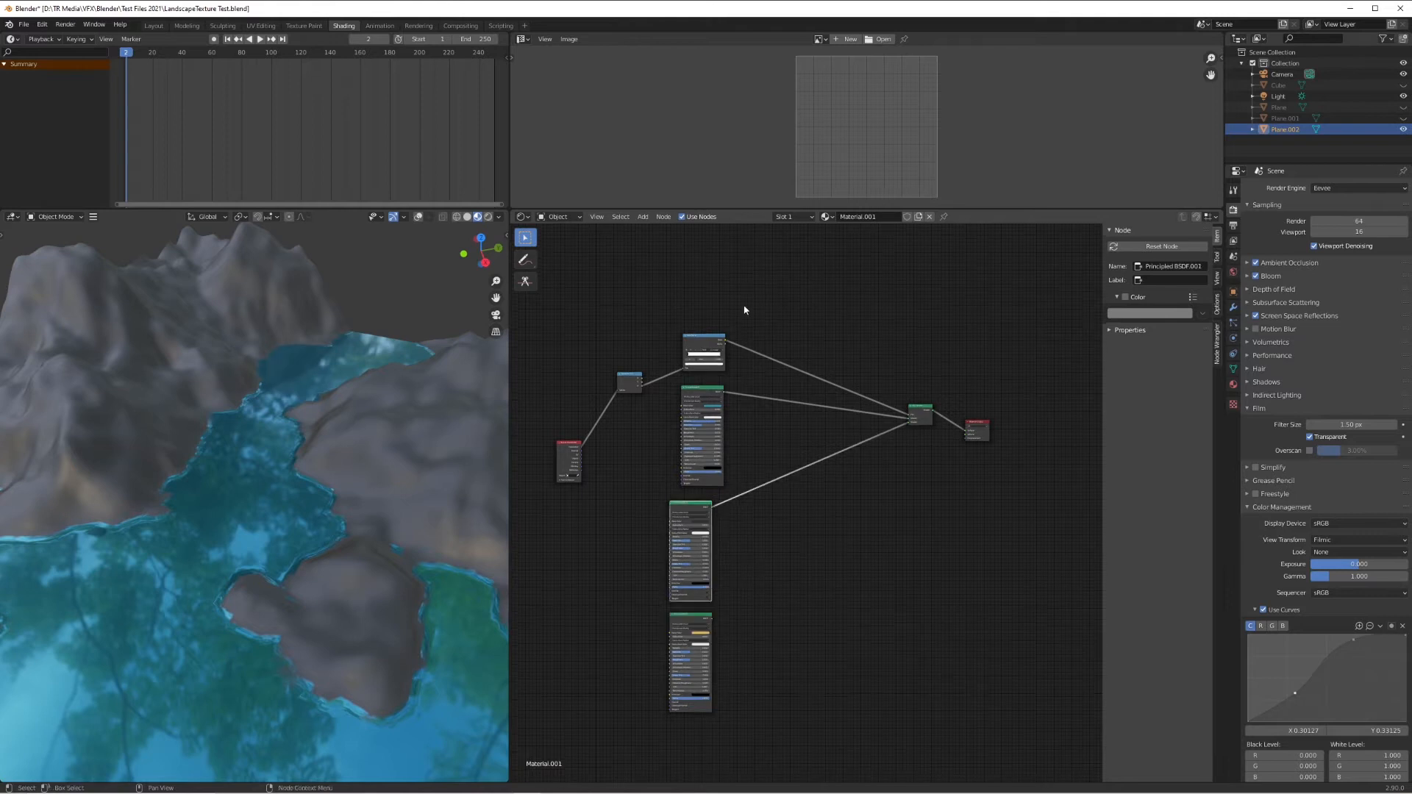
- Duplicate the Separate XYZ and ColorRamp pair and the Mix Shader, placing the copies beside the lower shaders
drag(748, 306, 616, 388)
drag(741, 291, 611, 382)
key(shift+d)
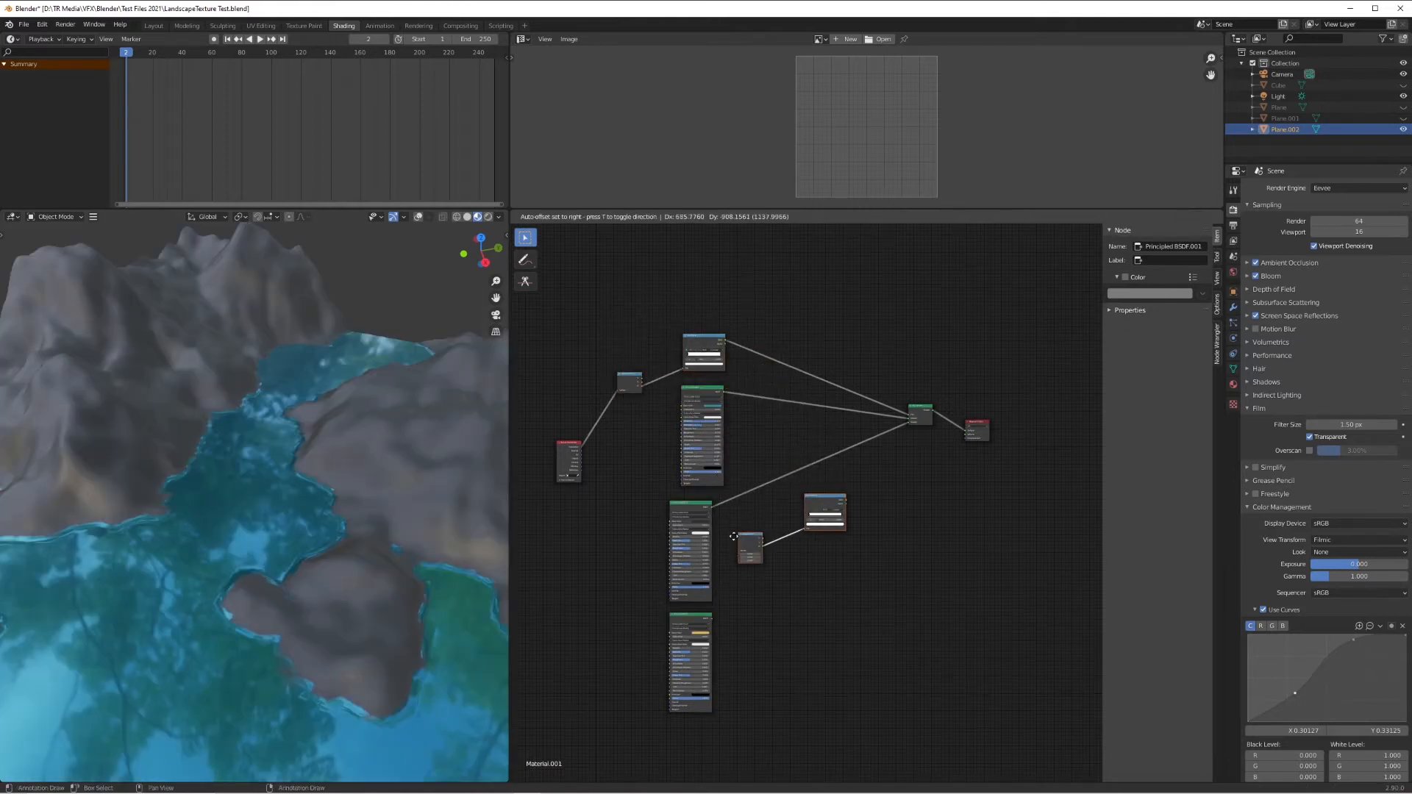
click(752, 541)
click(924, 410)
key(shift+d)
click(903, 553)
- Realign the dark grey and yellow Principled BSDF nodes farther below the blue shader
drag(713, 615, 708, 654)
drag(698, 506, 710, 535)
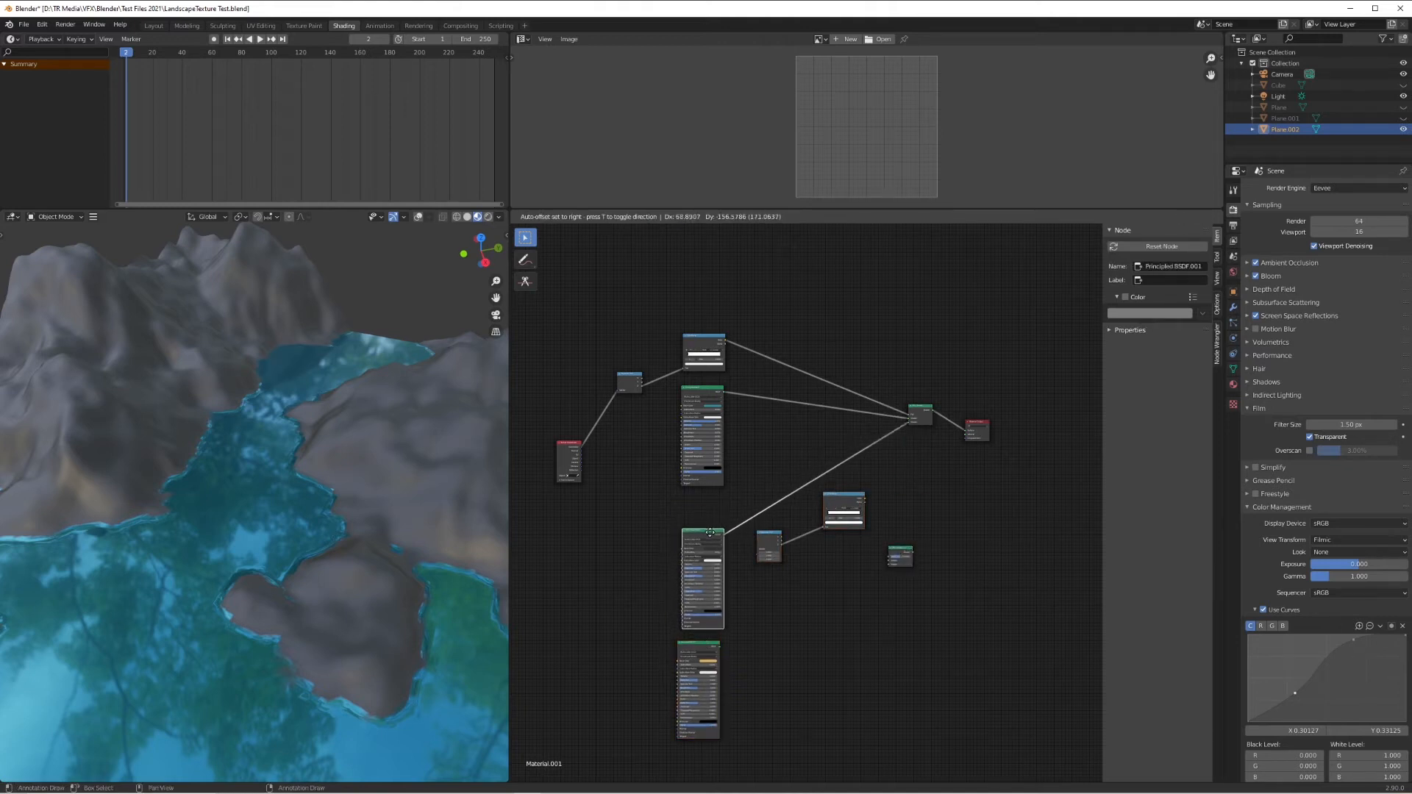
scroll(634, 509, up, 1)
- Connect the dark grey and yellow shaders to the duplicated Mix Shader and feed its output into the Material Output's Surface
drag(923, 408, 750, 545)
drag(777, 551, 904, 571)
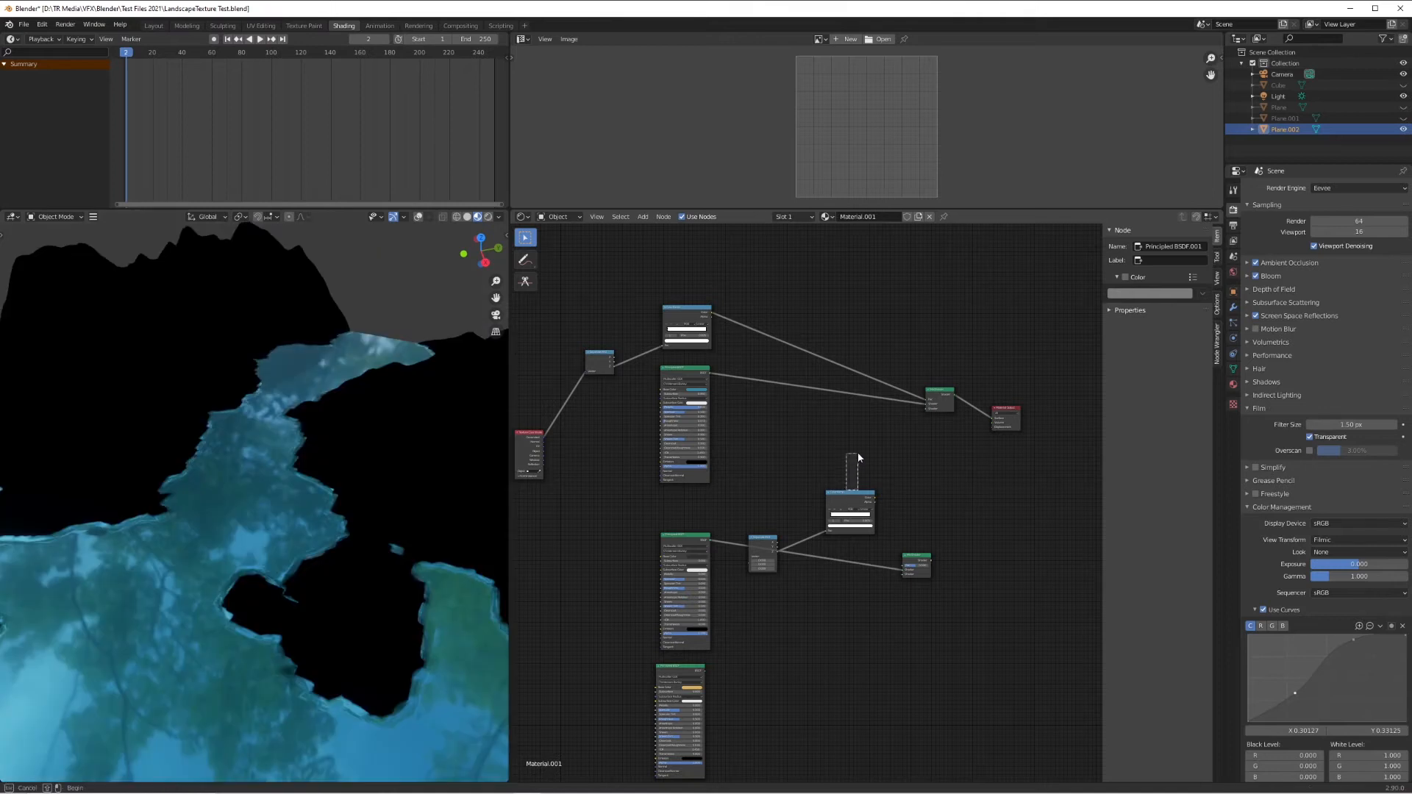
drag(842, 507, 860, 469)
drag(765, 545, 775, 499)
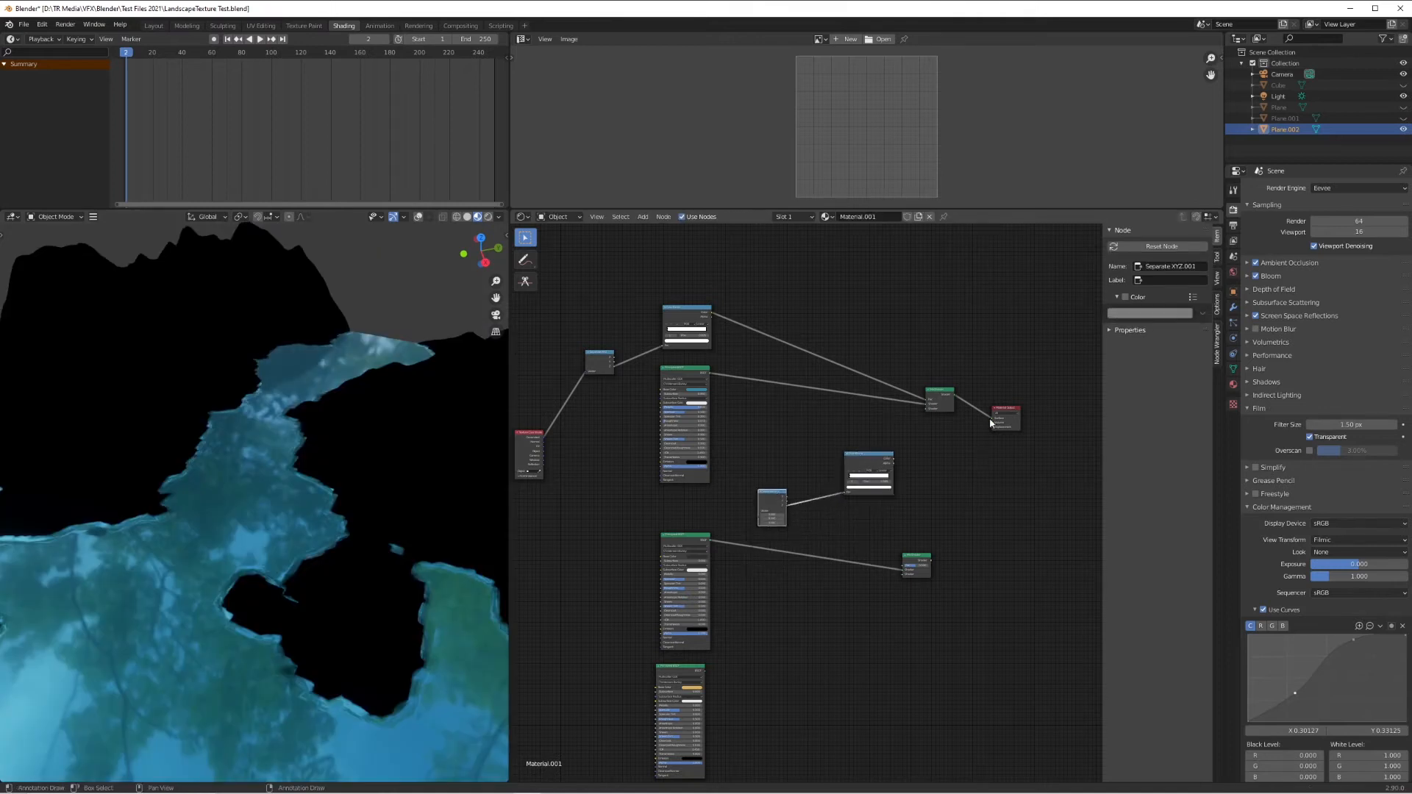
drag(990, 423, 978, 402)
drag(931, 559, 992, 420)
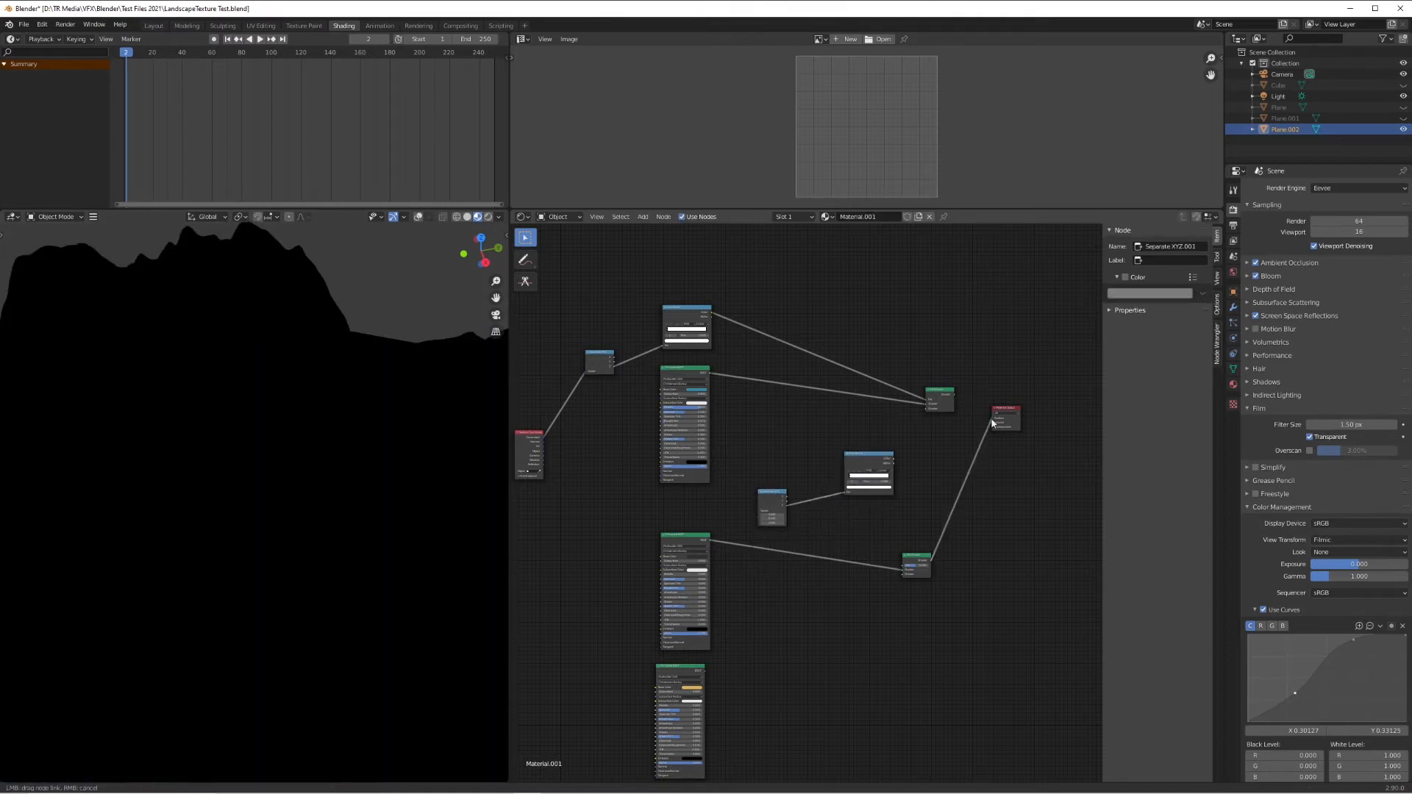
drag(704, 671, 905, 574)
scroll(918, 625, down, 2)
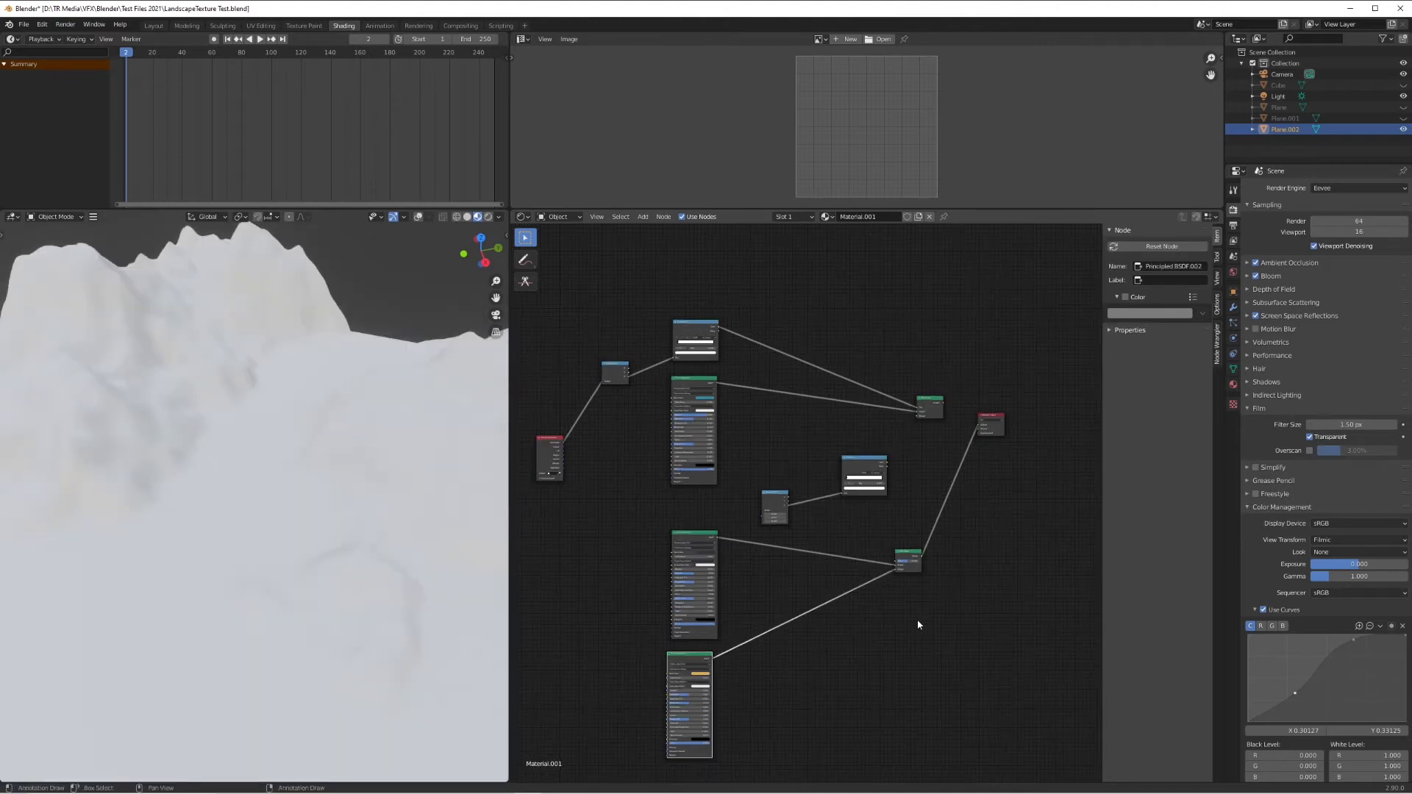
- Move the duplicated Separate XYZ and ColorRamp above the dark grey shader and wire them from Texture Coordinate to the new Mix Shader's factor
drag(772, 497, 694, 499)
drag(841, 476, 754, 503)
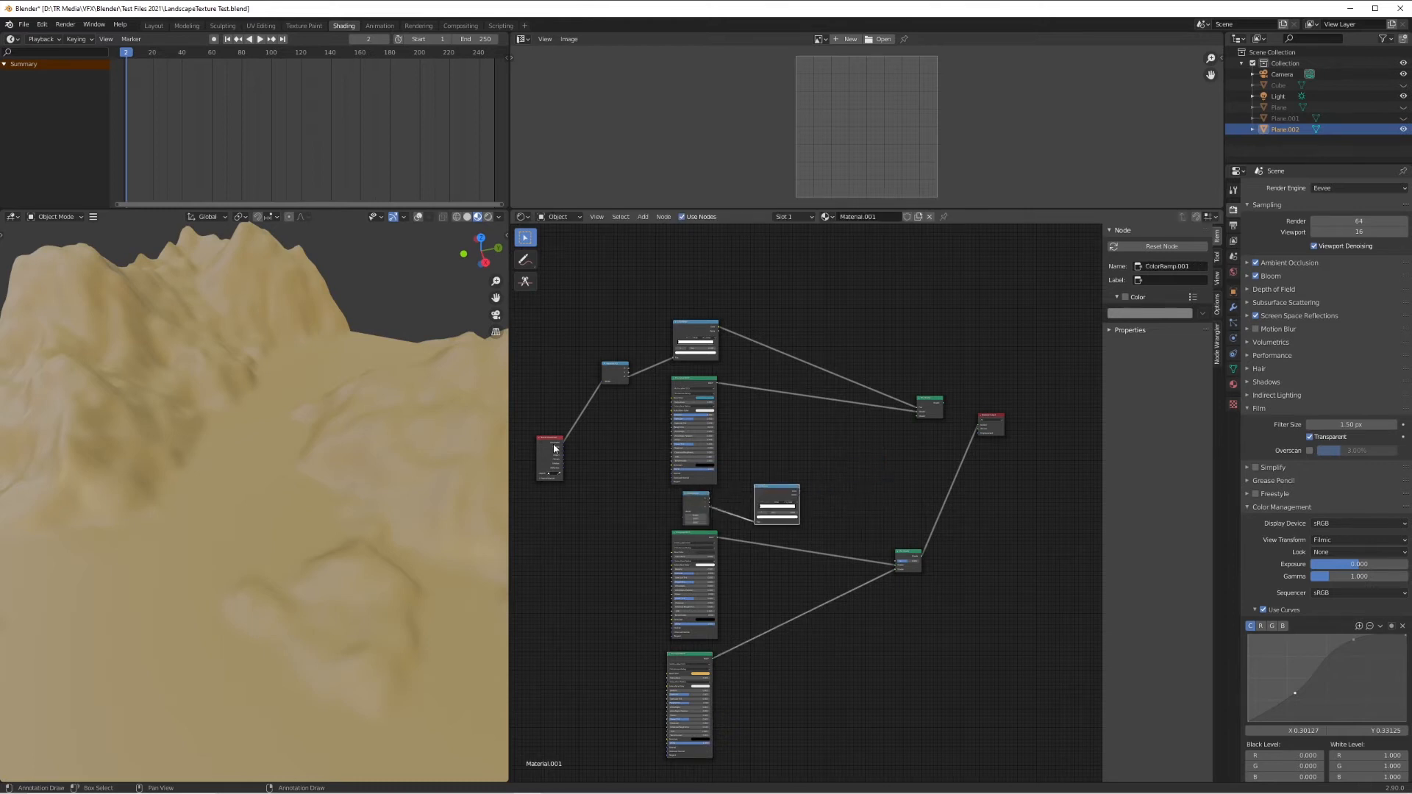
drag(564, 444, 683, 513)
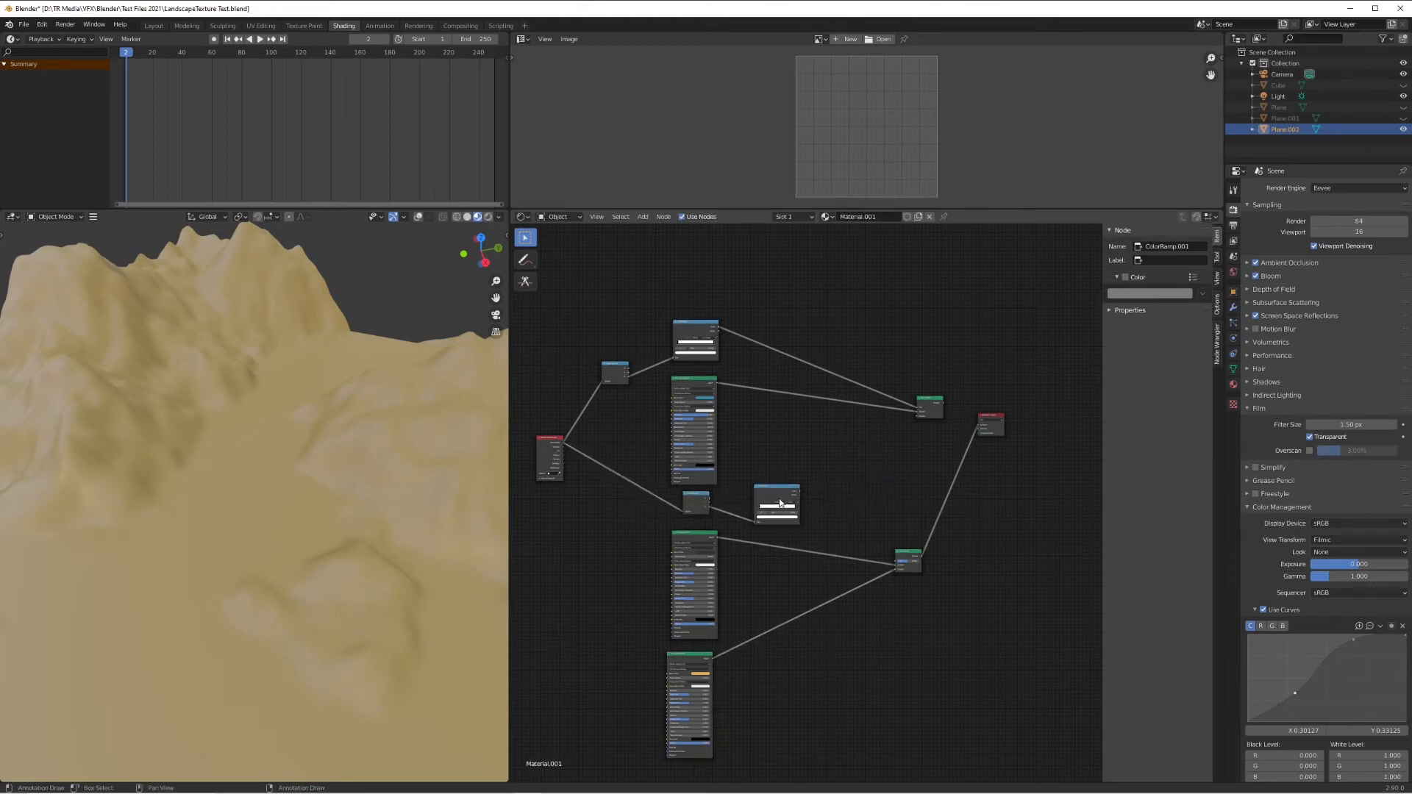
drag(800, 495, 898, 563)
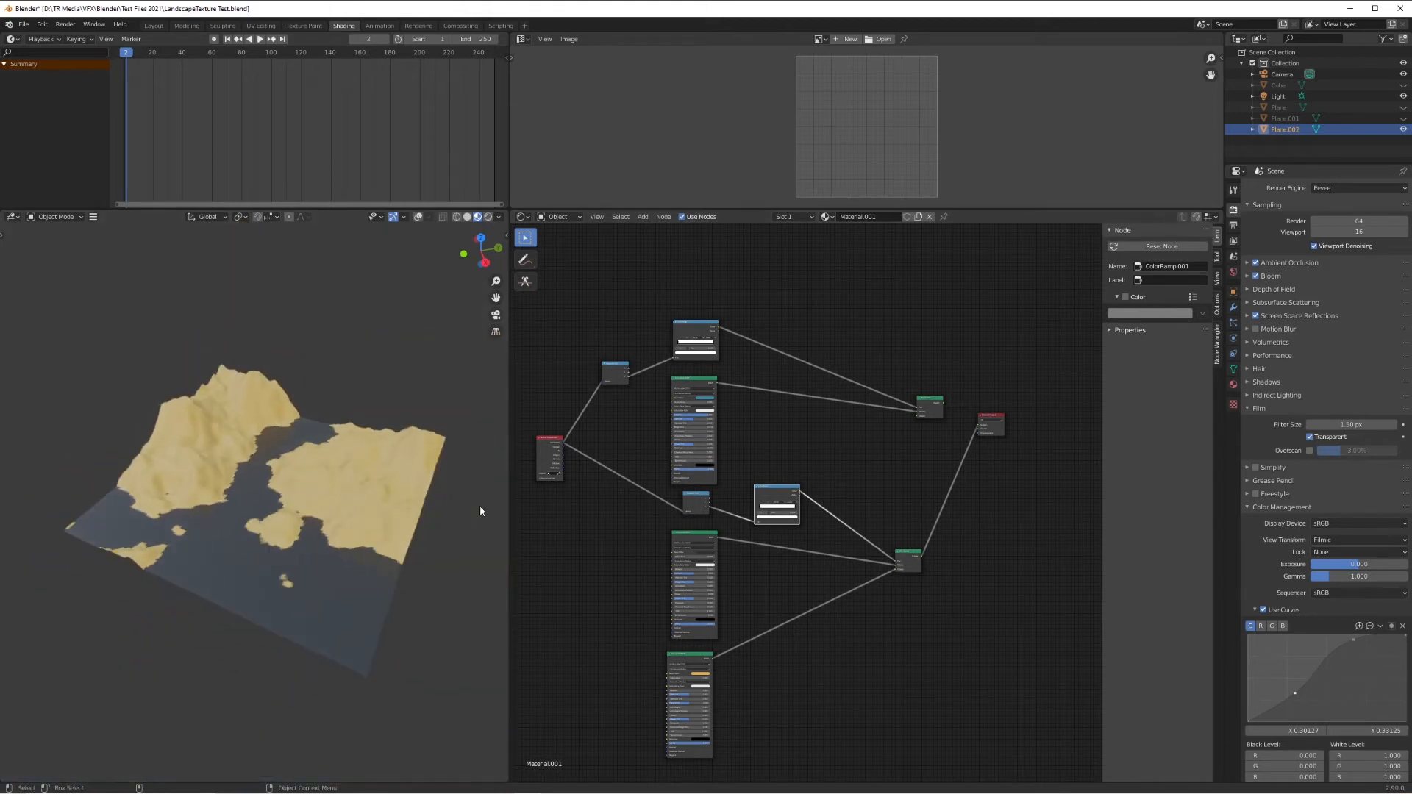
- Slide the duplicated ColorRamp's white stop toward the middle to soften and raise the transition between grey and yellow
scroll(475, 506, up, 2)
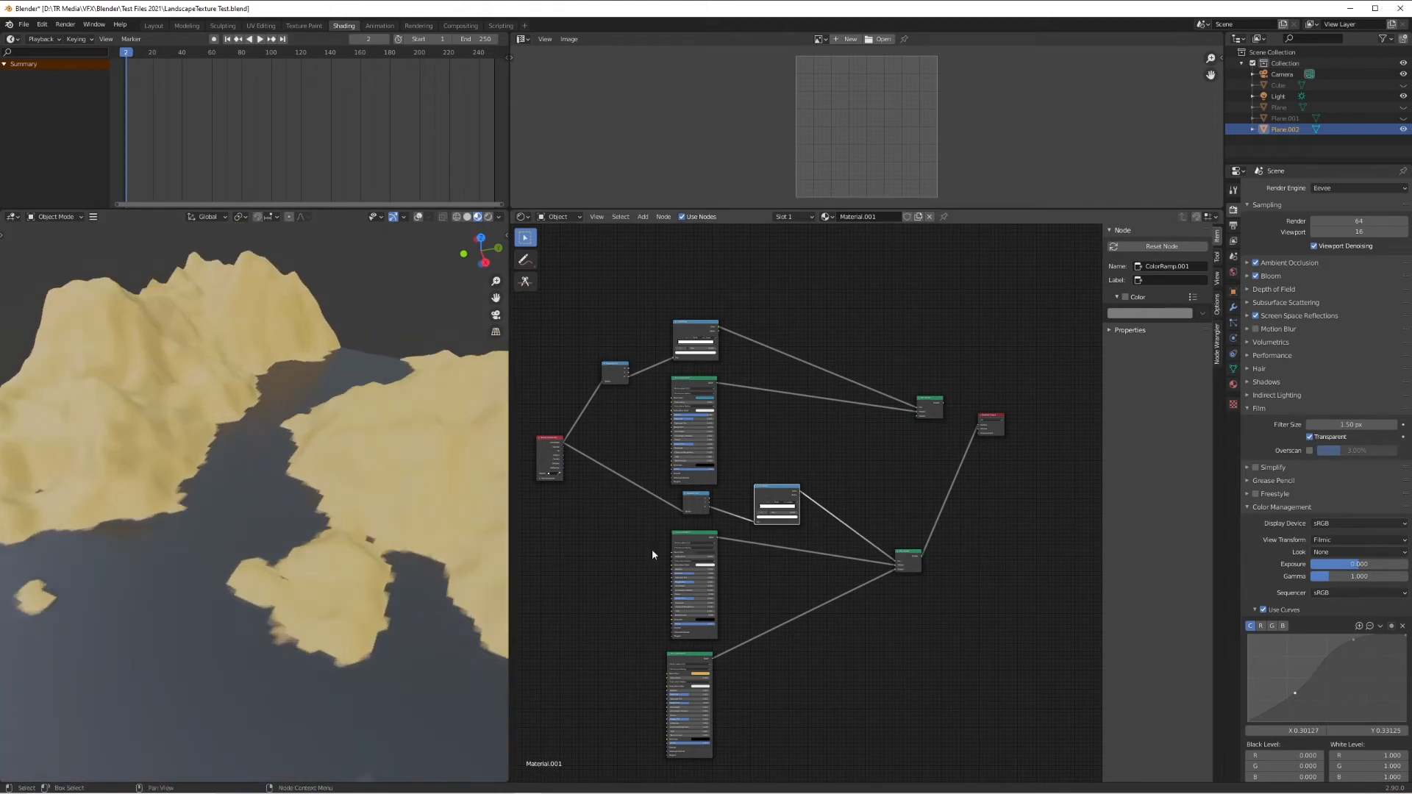
scroll(734, 507, up, 2)
drag(742, 513, 778, 516)
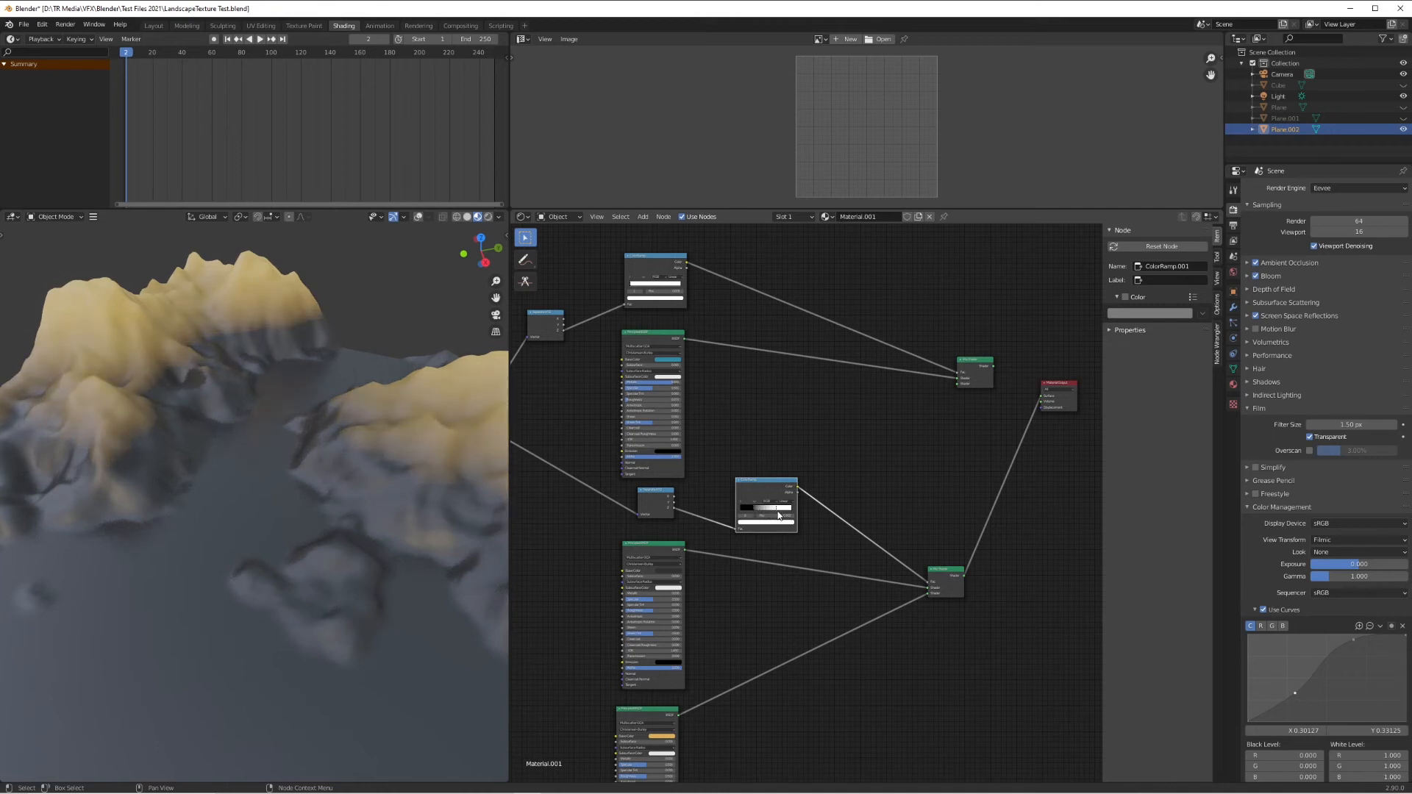
- Swap the dark grey and yellow shaders in the lower Mix Shader and slide its ColorRamp stops close to the low end
drag(928, 588, 930, 594)
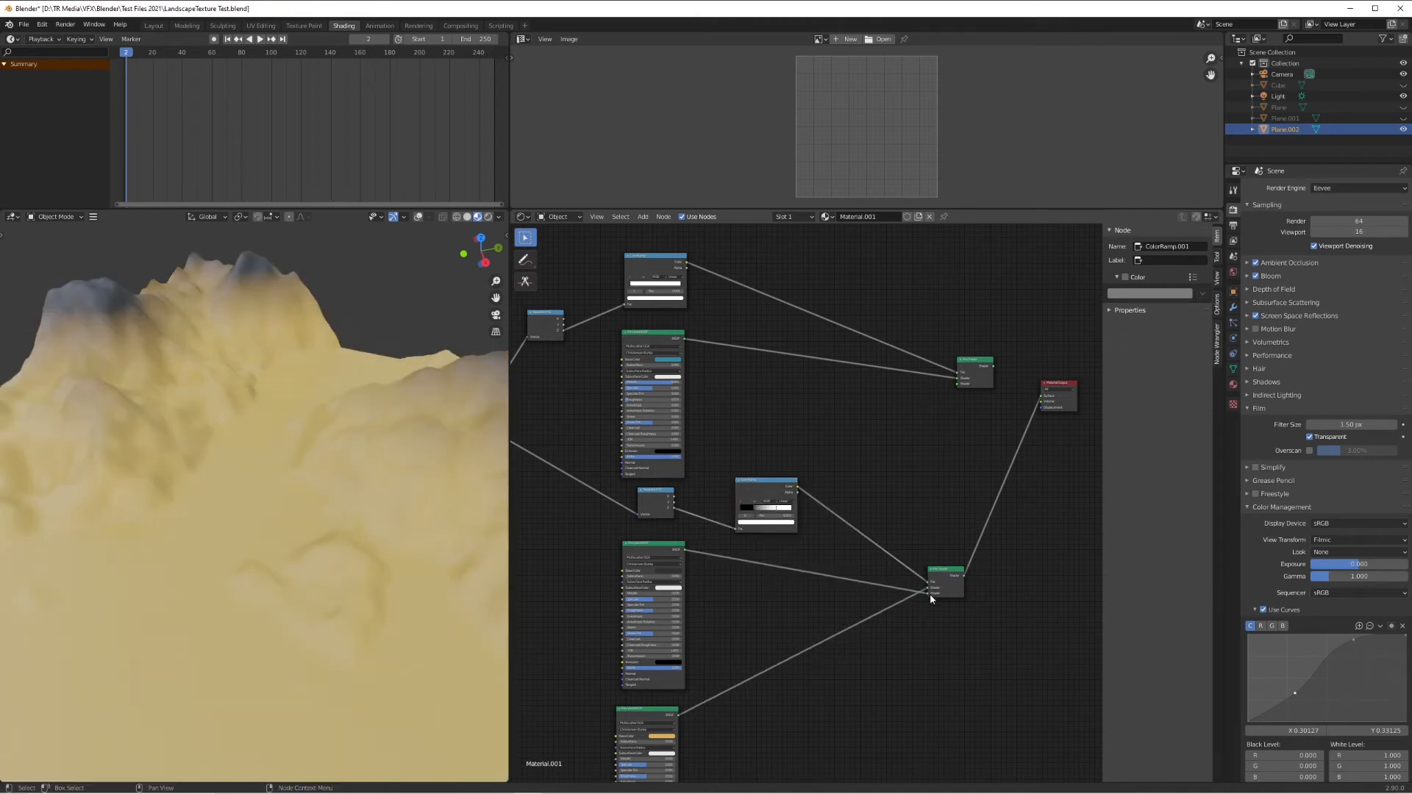
drag(756, 513, 740, 516)
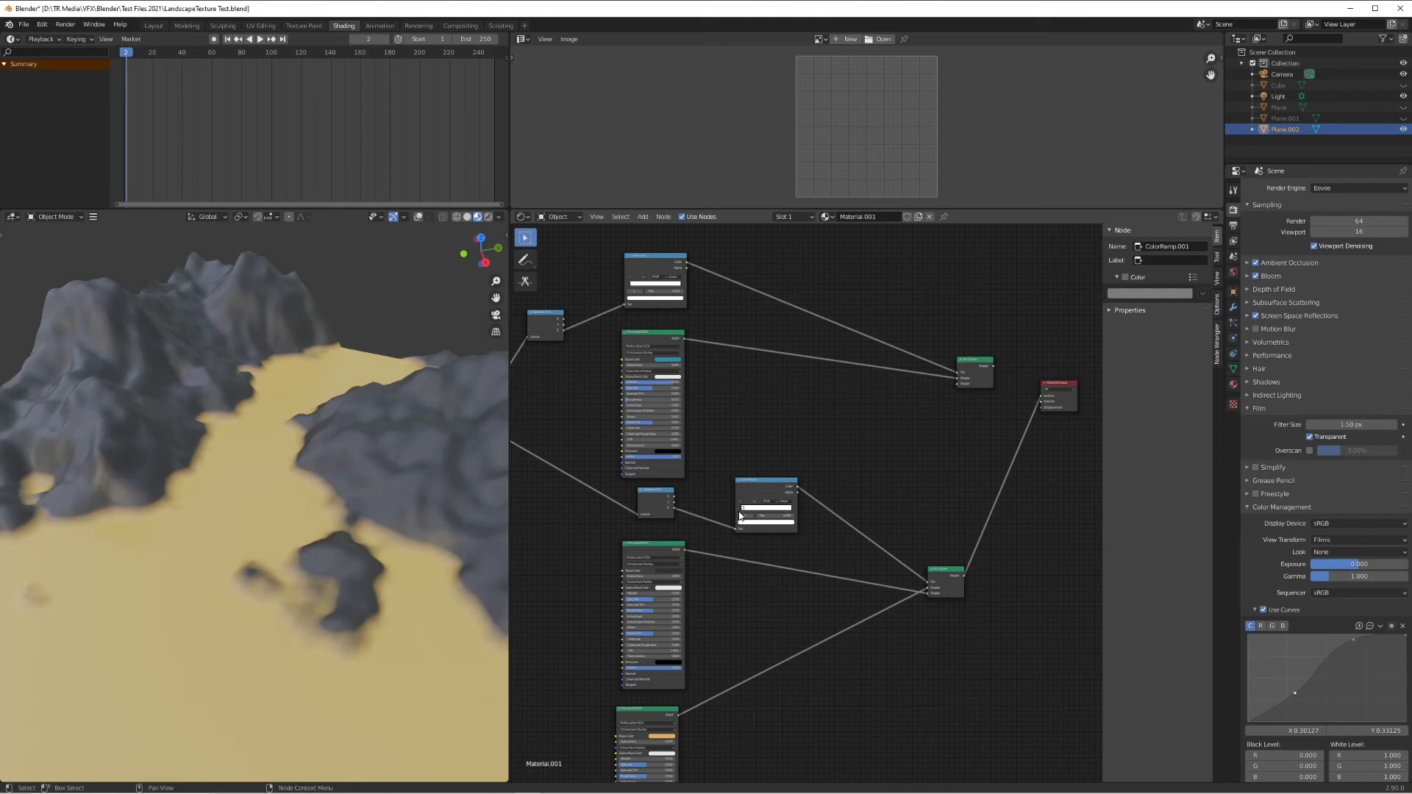
drag(741, 513, 742, 514)
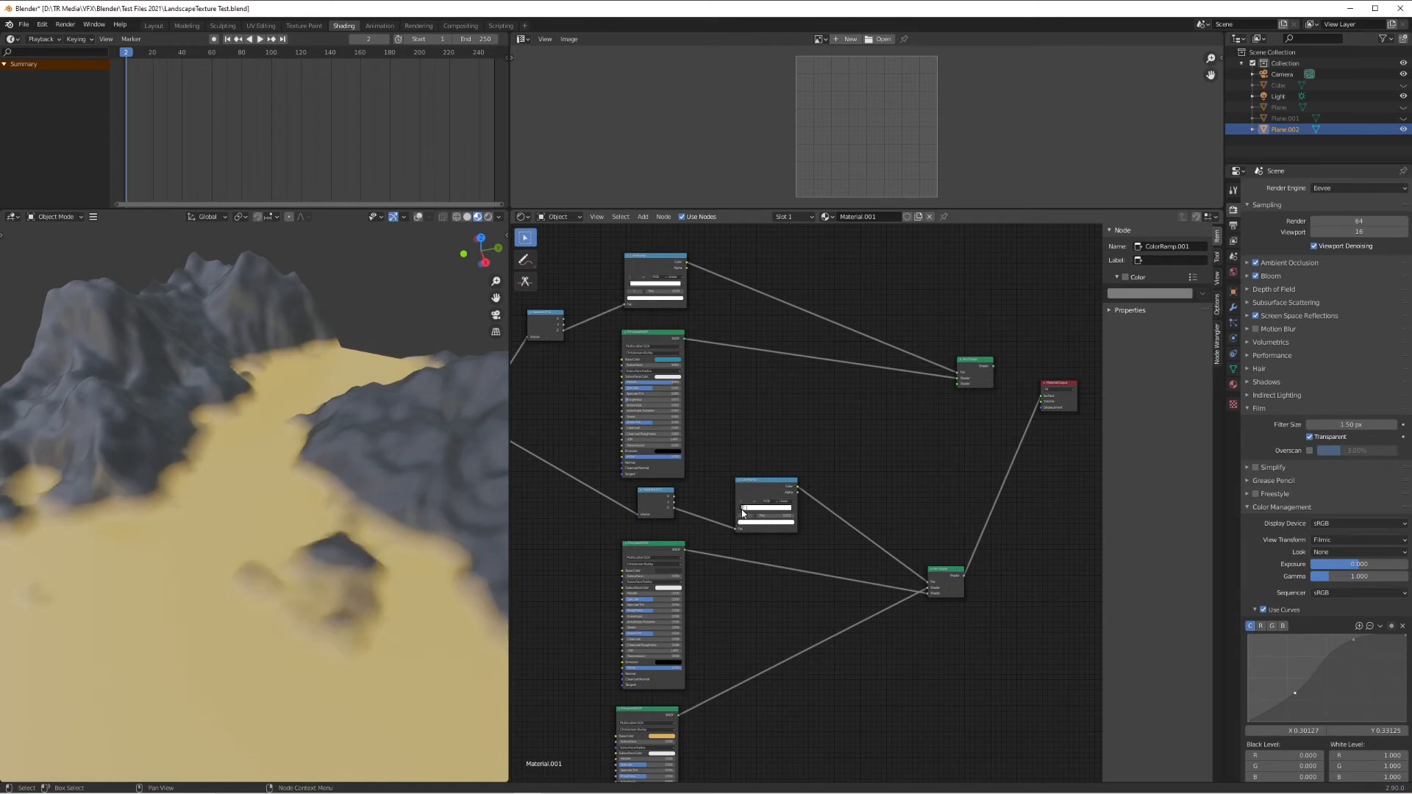
- Feed the lower Mix Shader into the upper Mix Shader's second shader input and connect the upper one to the Material Output's Surface
scroll(342, 514, down, 7)
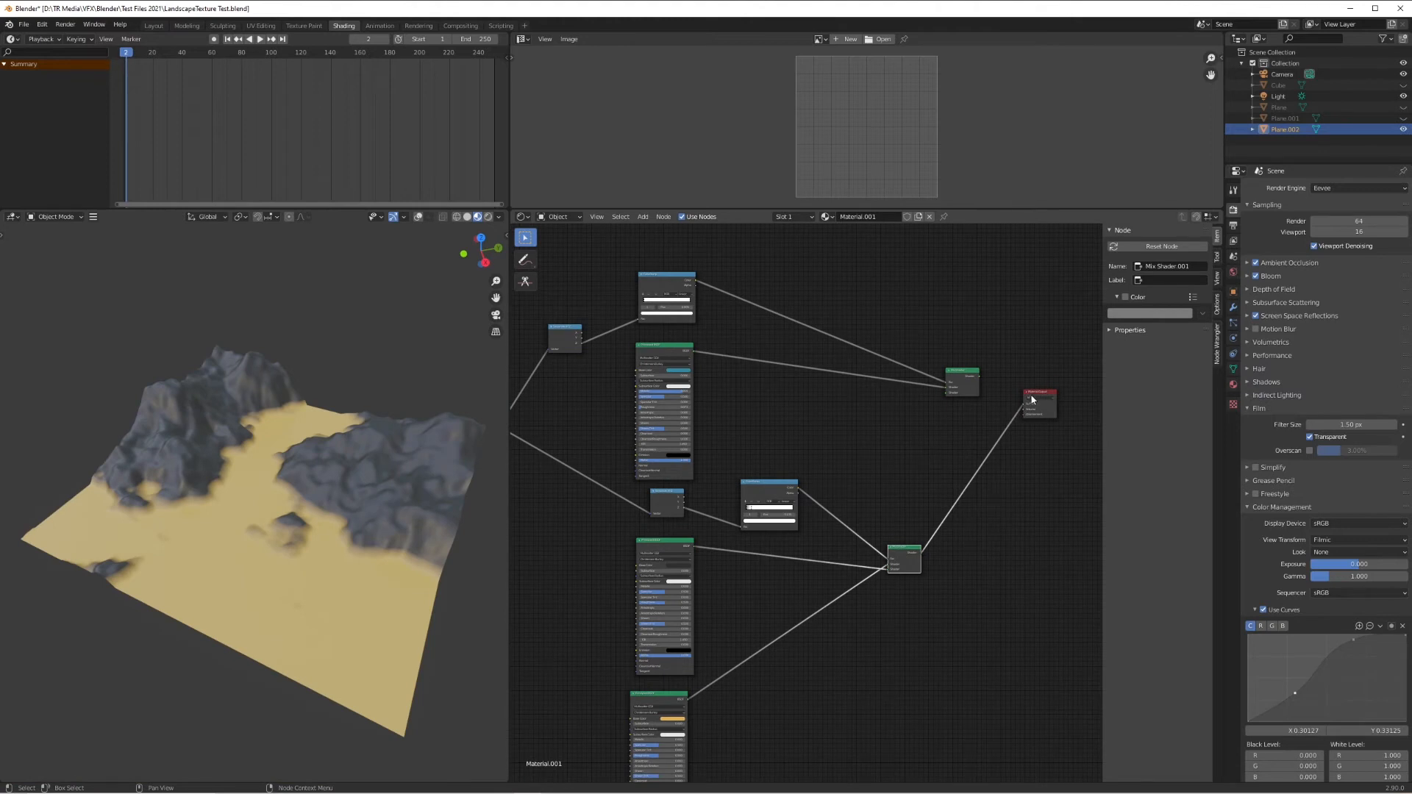
drag(1032, 399, 1051, 405)
drag(921, 550, 1050, 411)
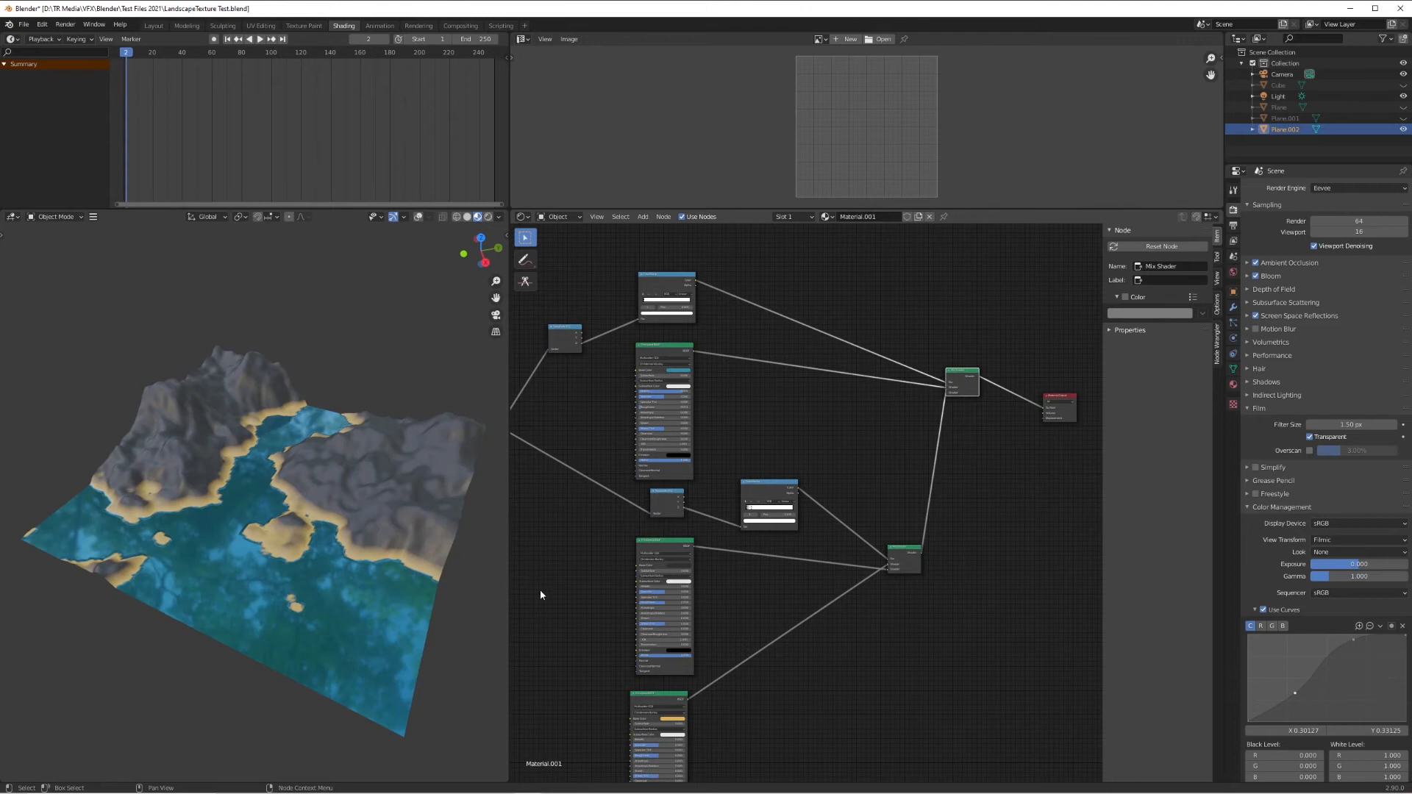
- Slide the lower ColorRamp's stop slightly lower to narrow the sand band along the shoreline, and save the file
scroll(294, 616, up, 5)
middle_drag(295, 617, 378, 535)
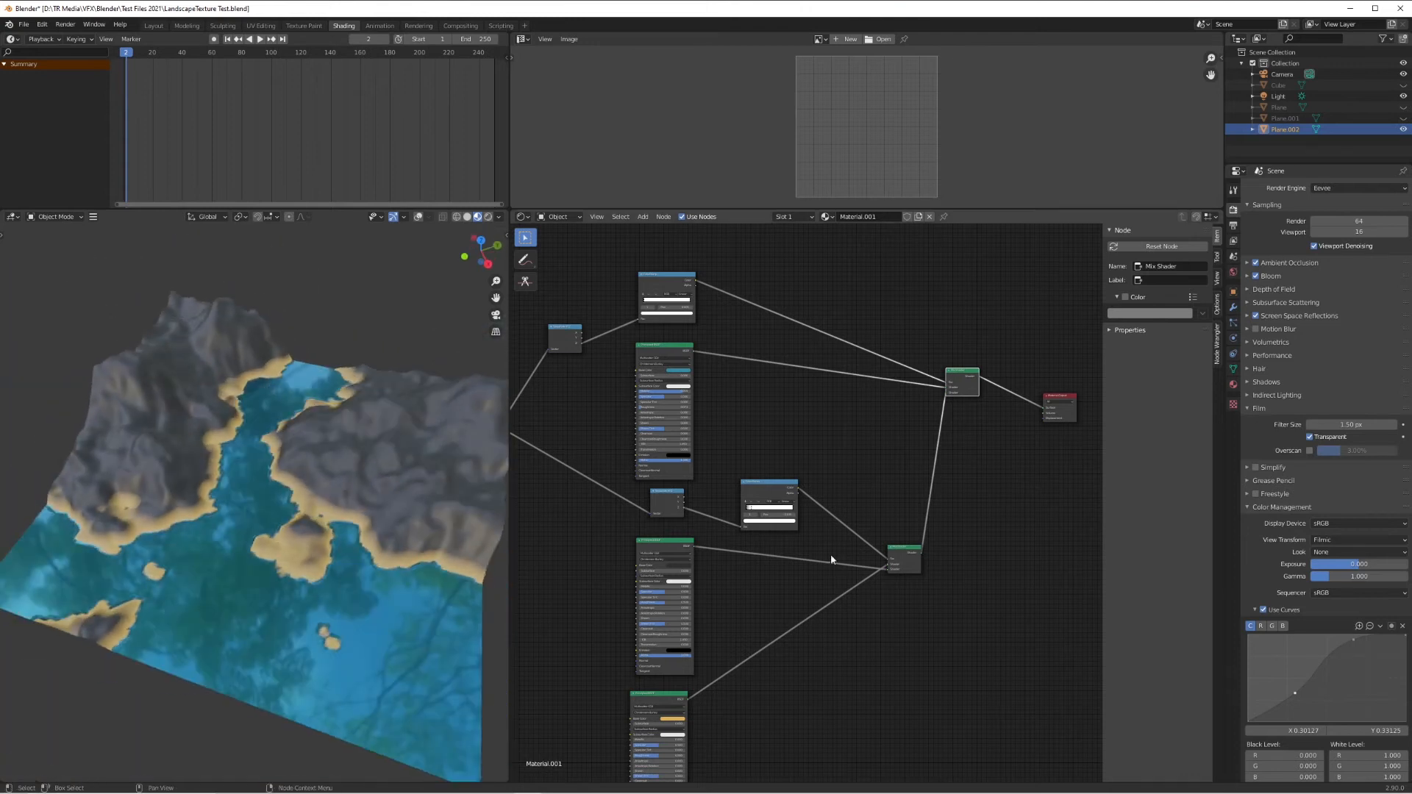
drag(753, 513, 747, 513)
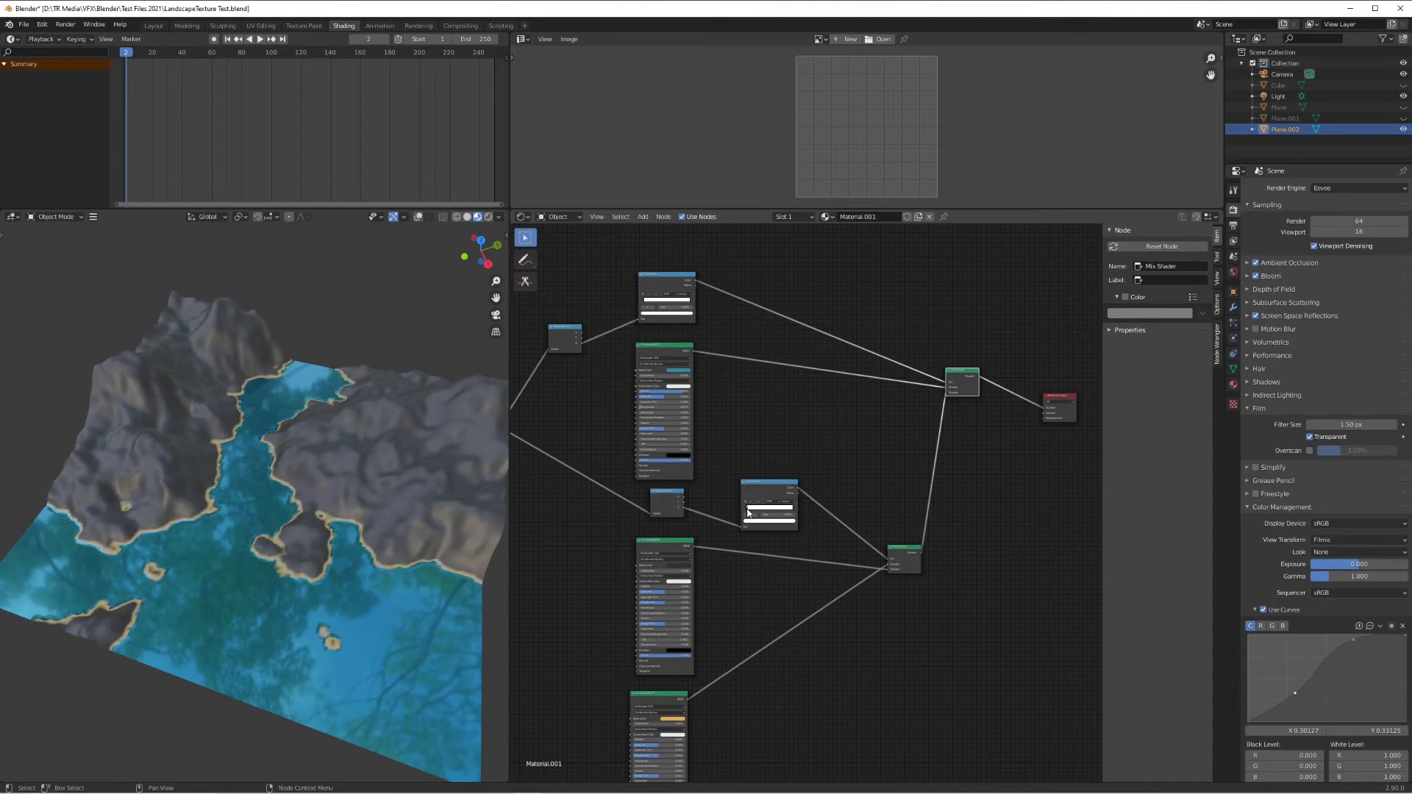
scroll(388, 573, up, 4)
middle_drag(385, 571, 403, 515)
scroll(394, 543, down, 4)
key(ctrl+s)
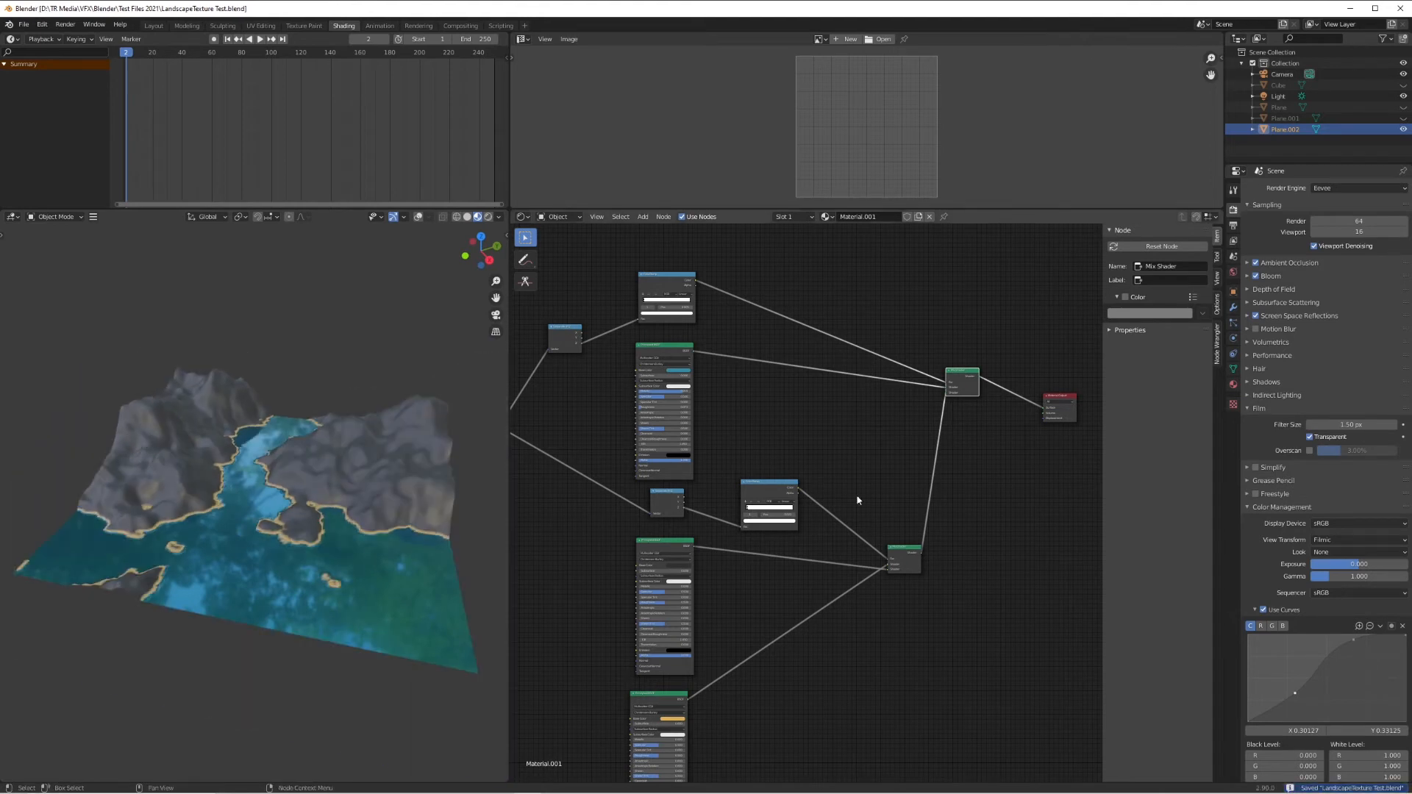
- Move the Material Output and the upper Mix Shader farther right to clear space between the two Mix Shaders
mouse_move(328, 469)
middle_down()
mouse_move(290, 468)
mouse_move(356, 461)
mouse_move(235, 503)
mouse_move(478, 473)
mouse_move(304, 464)
middle_up()
scroll(332, 479, up, 4)
scroll(429, 536, down, 5)
scroll(307, 465, up, 4)
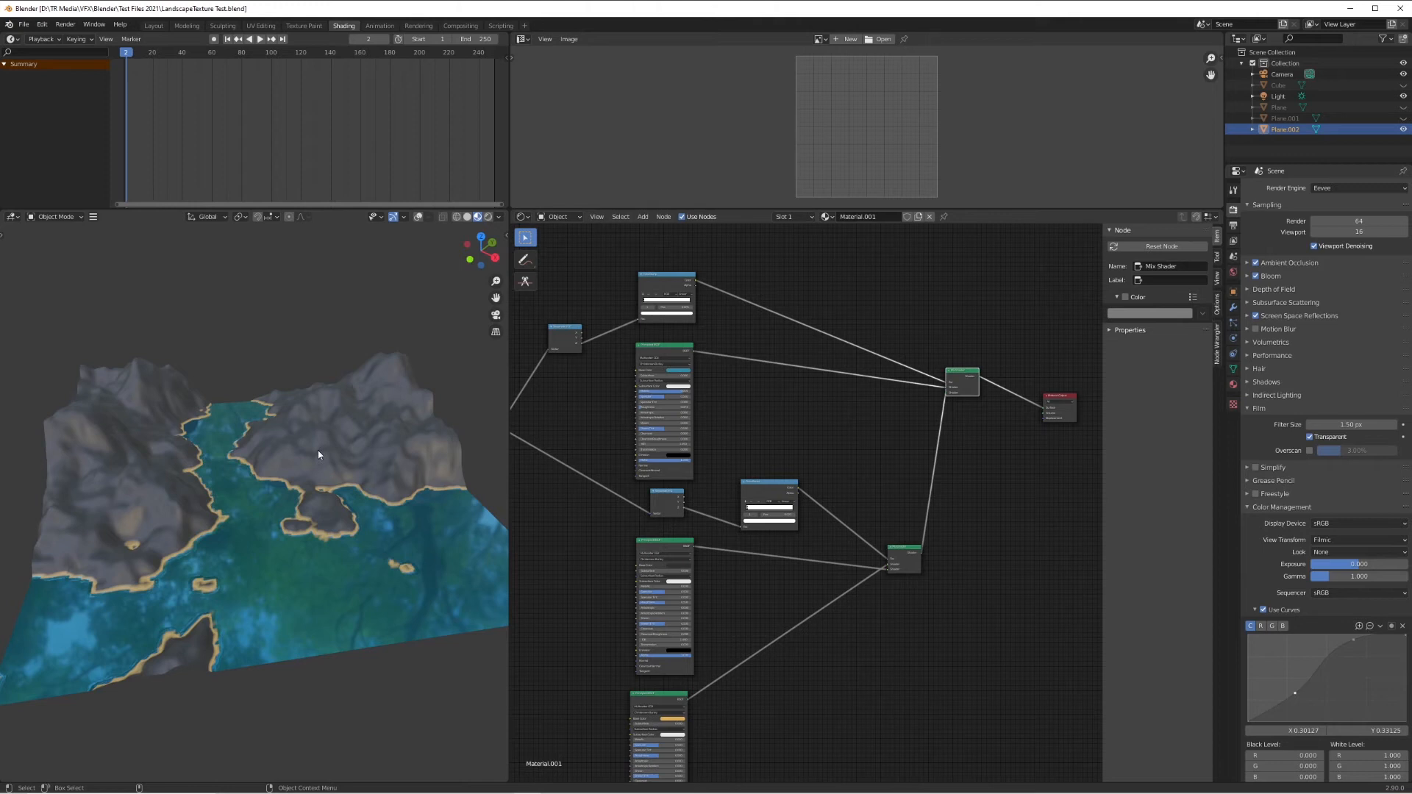
ctrl+scroll(986, 504, down, 5)
drag(998, 360, 796, 487)
drag(813, 372, 979, 333)
middle_drag(665, 457, 766, 463)
middle_drag(638, 368, 637, 410)
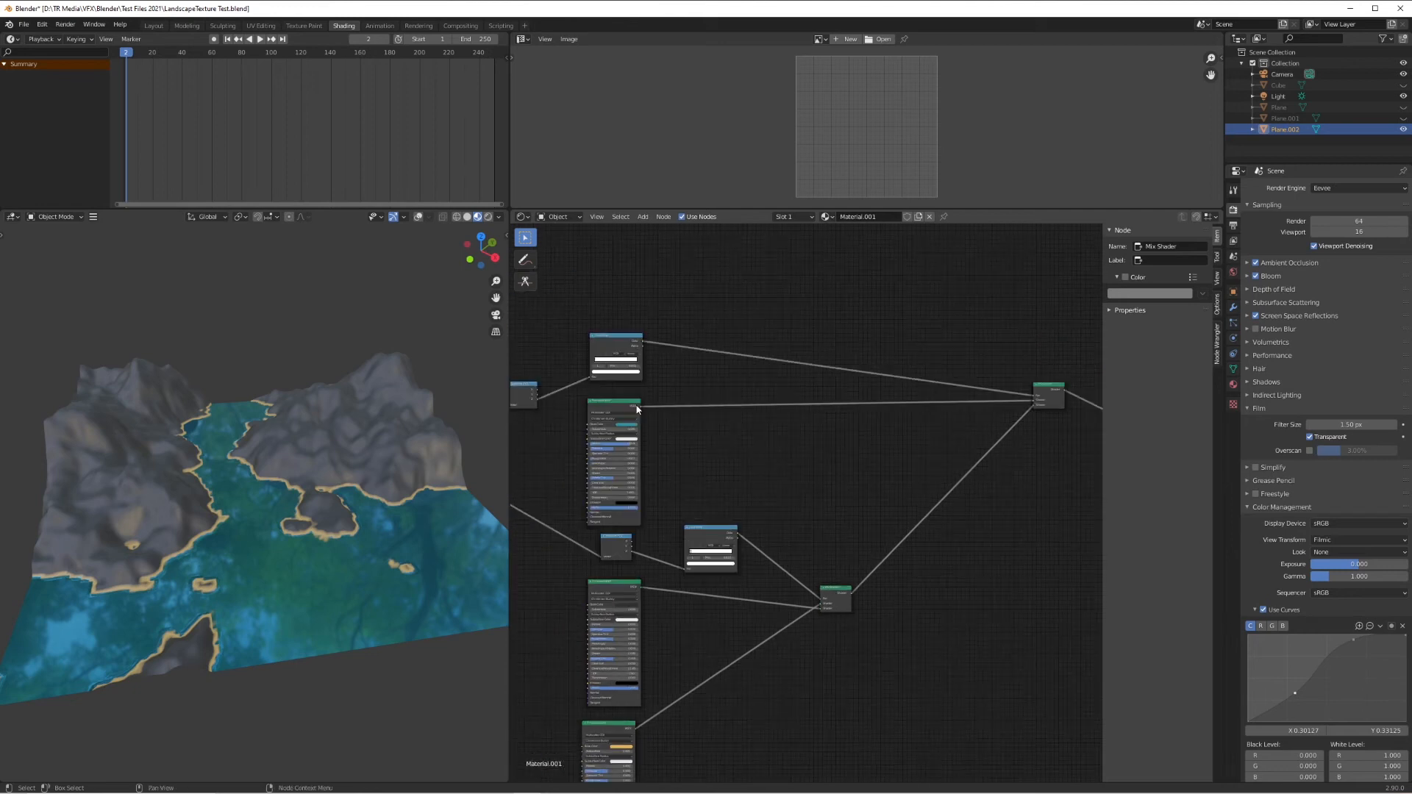
- Add a Diffuse BSDF node in the free space above the lower Mix Shader
key(shift+a)
mouse_move(797, 451)
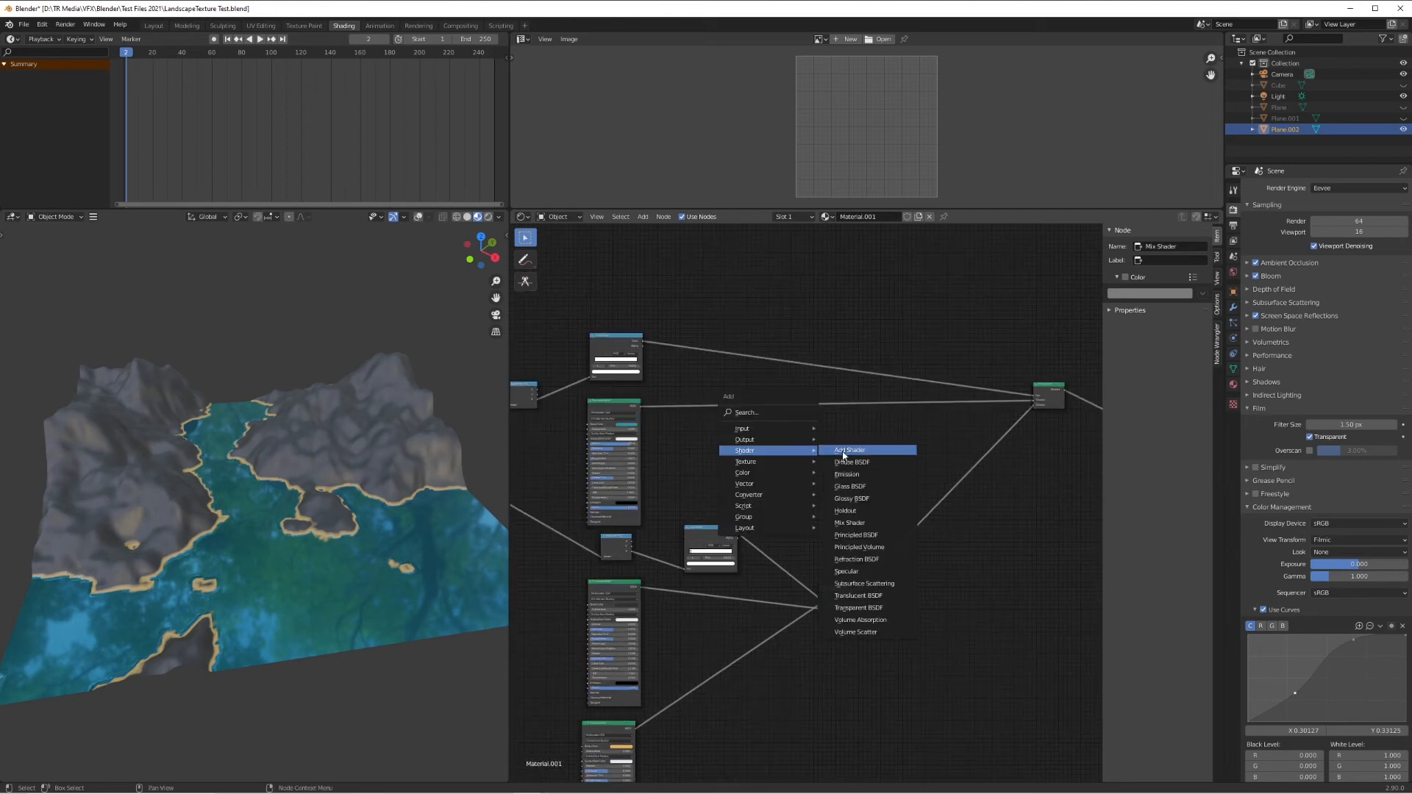
click(851, 462)
click(831, 457)
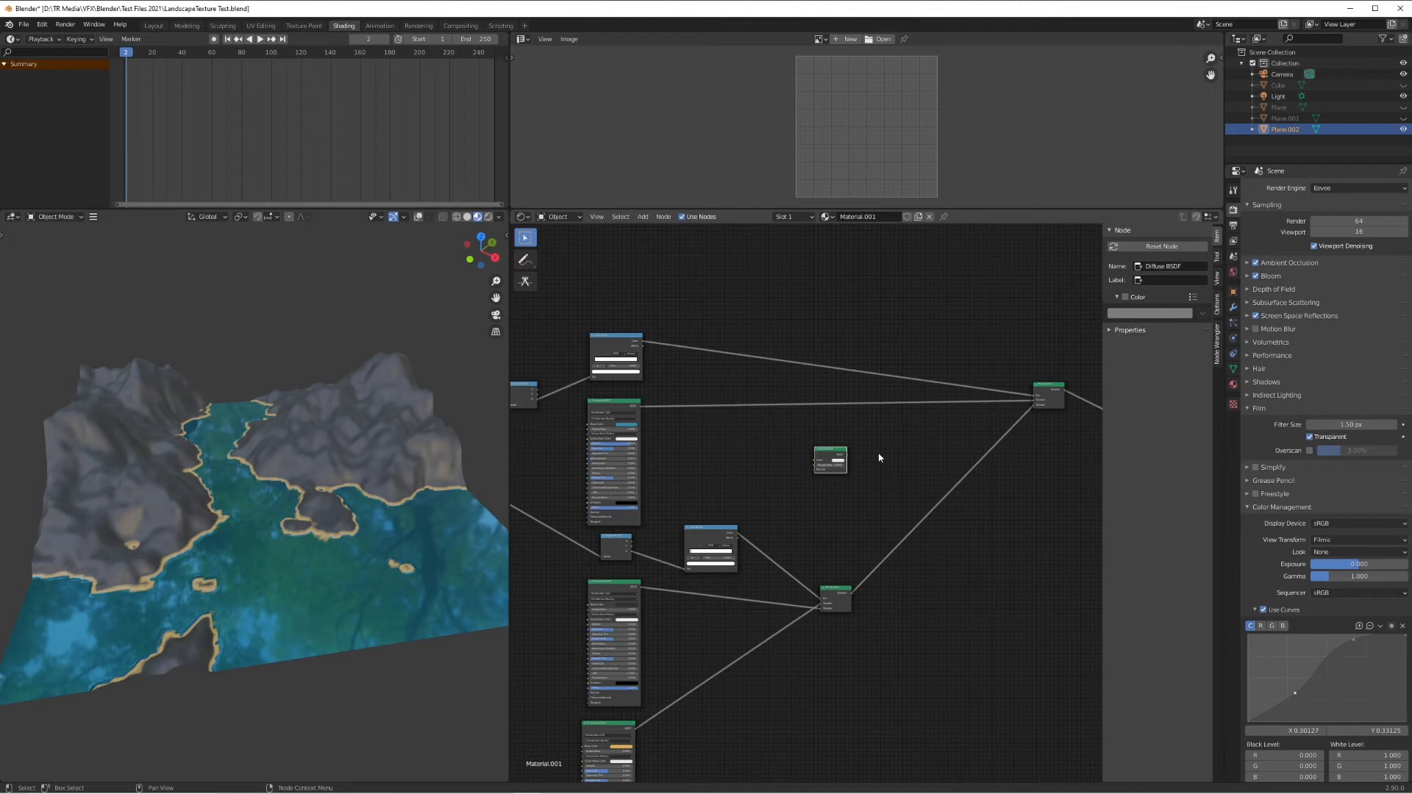
scroll(882, 453, up, 2)
drag(855, 437, 882, 450)
scroll(898, 523, down, 1)
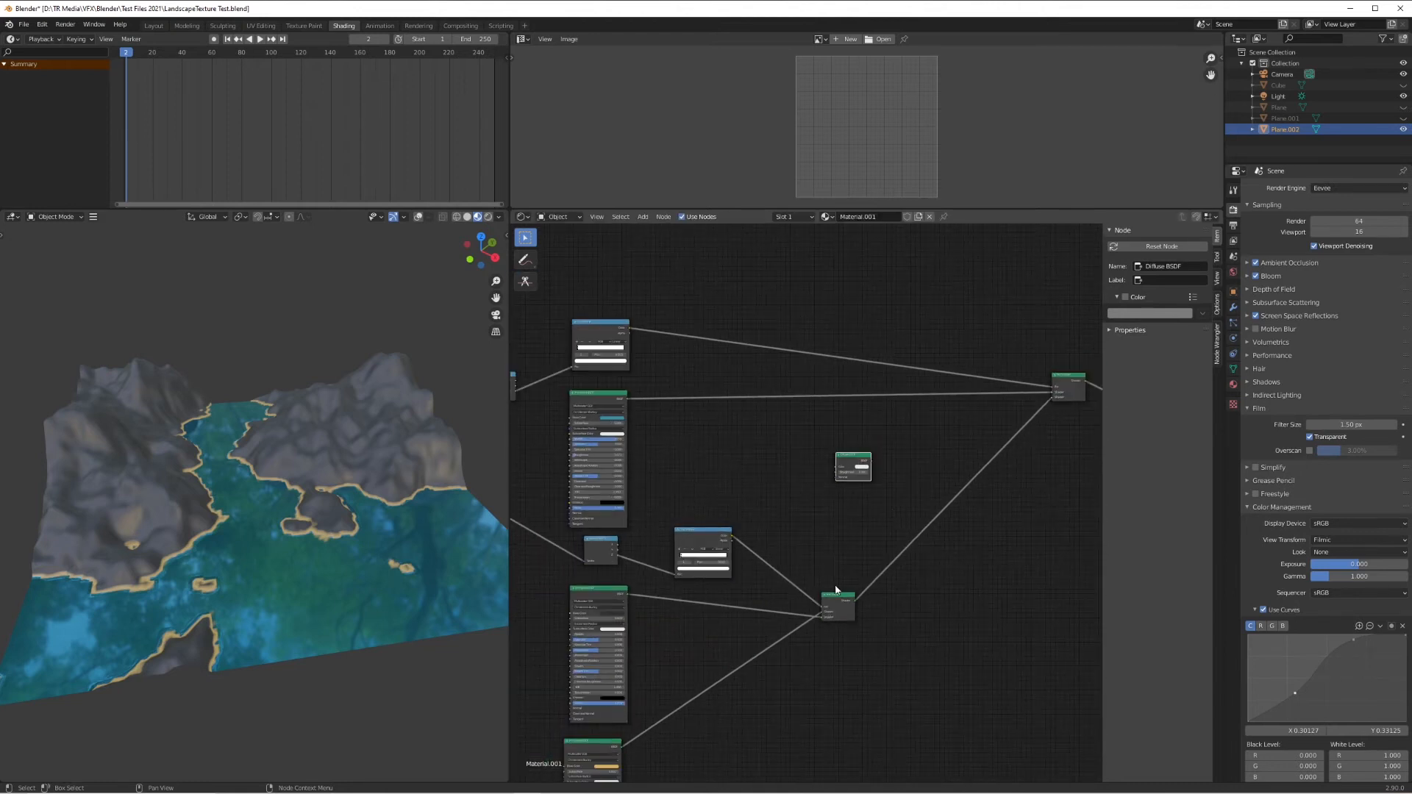
- Duplicate the lower Mix Shader onto its outgoing link, with the Diffuse BSDF as first shader and the lower mix as second
click(838, 596)
key(shift+d)
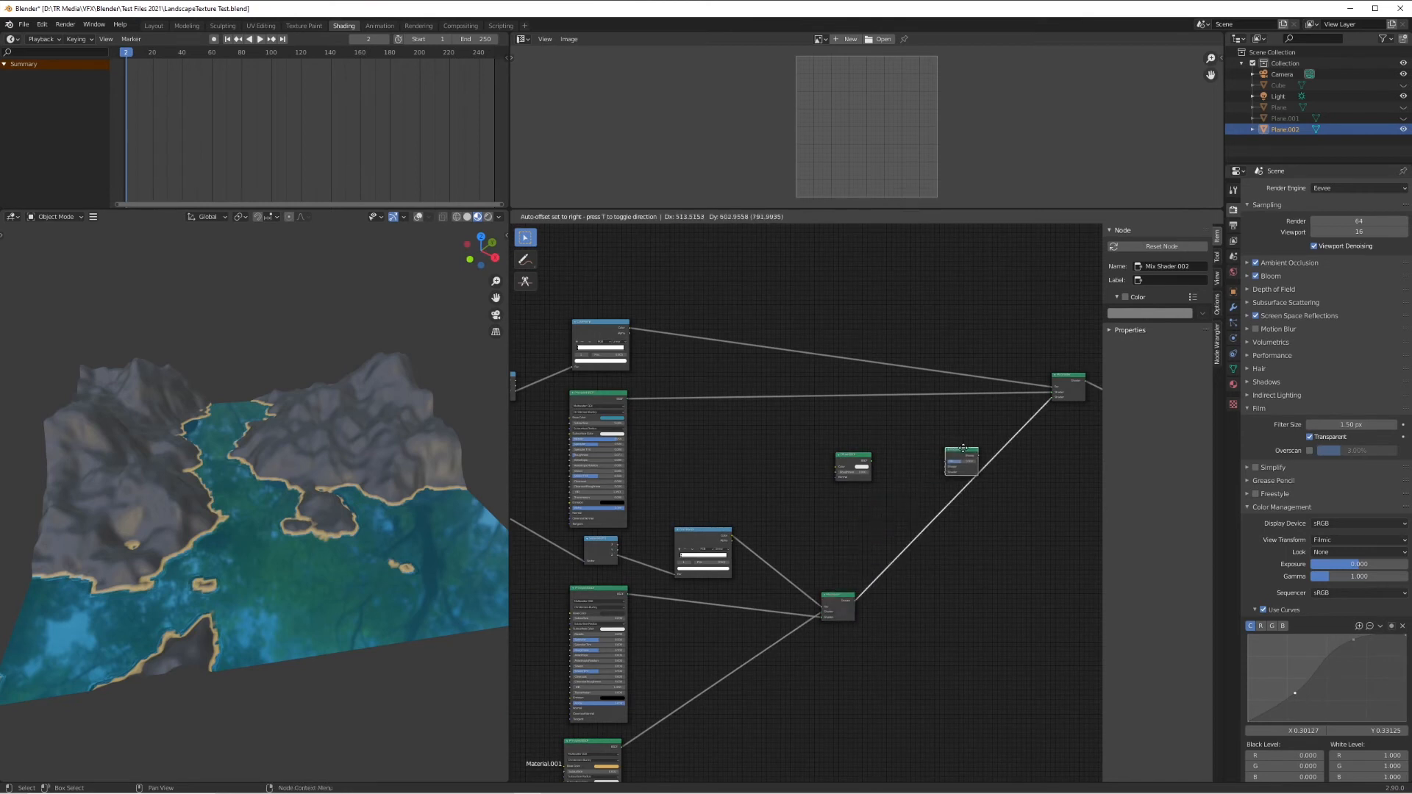
click(946, 475)
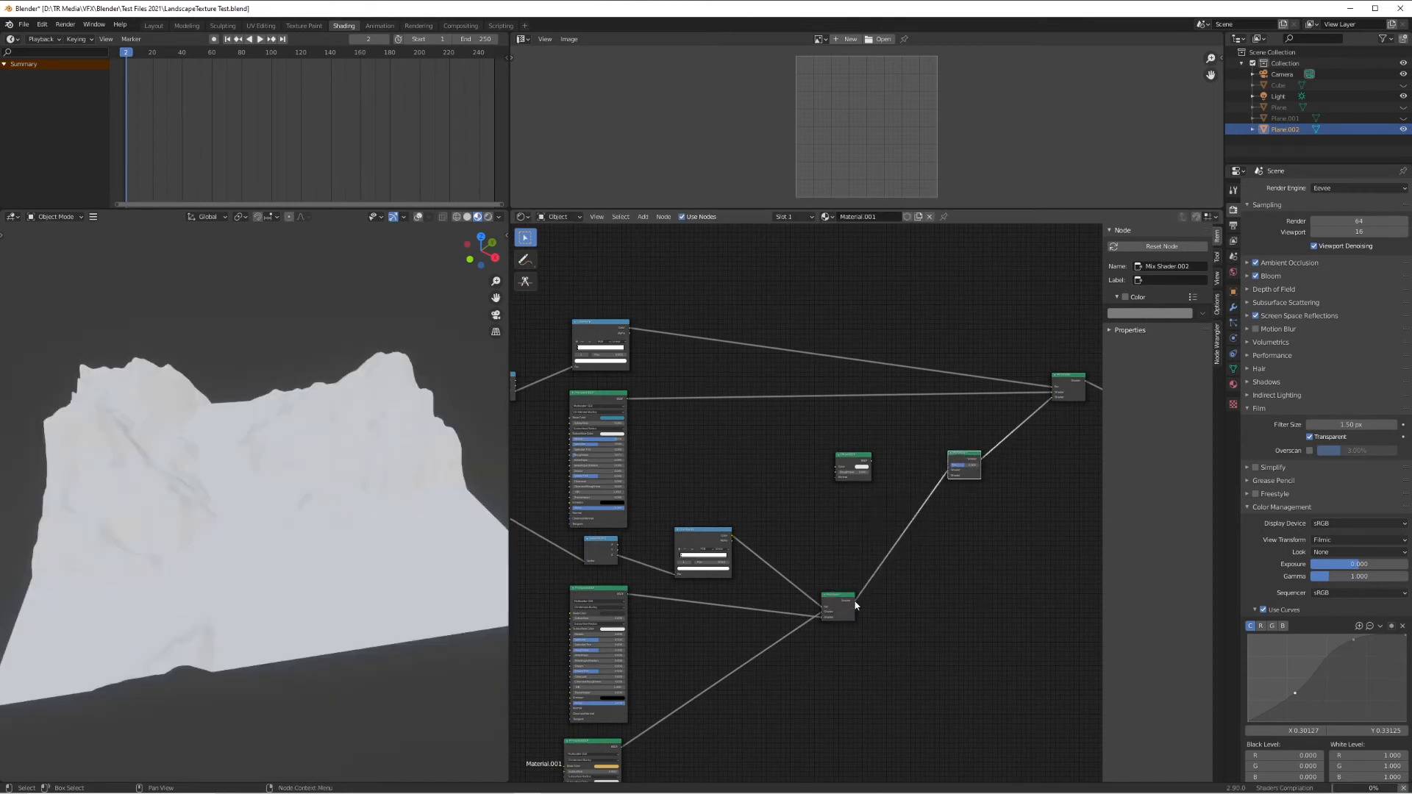
drag(854, 601, 948, 468)
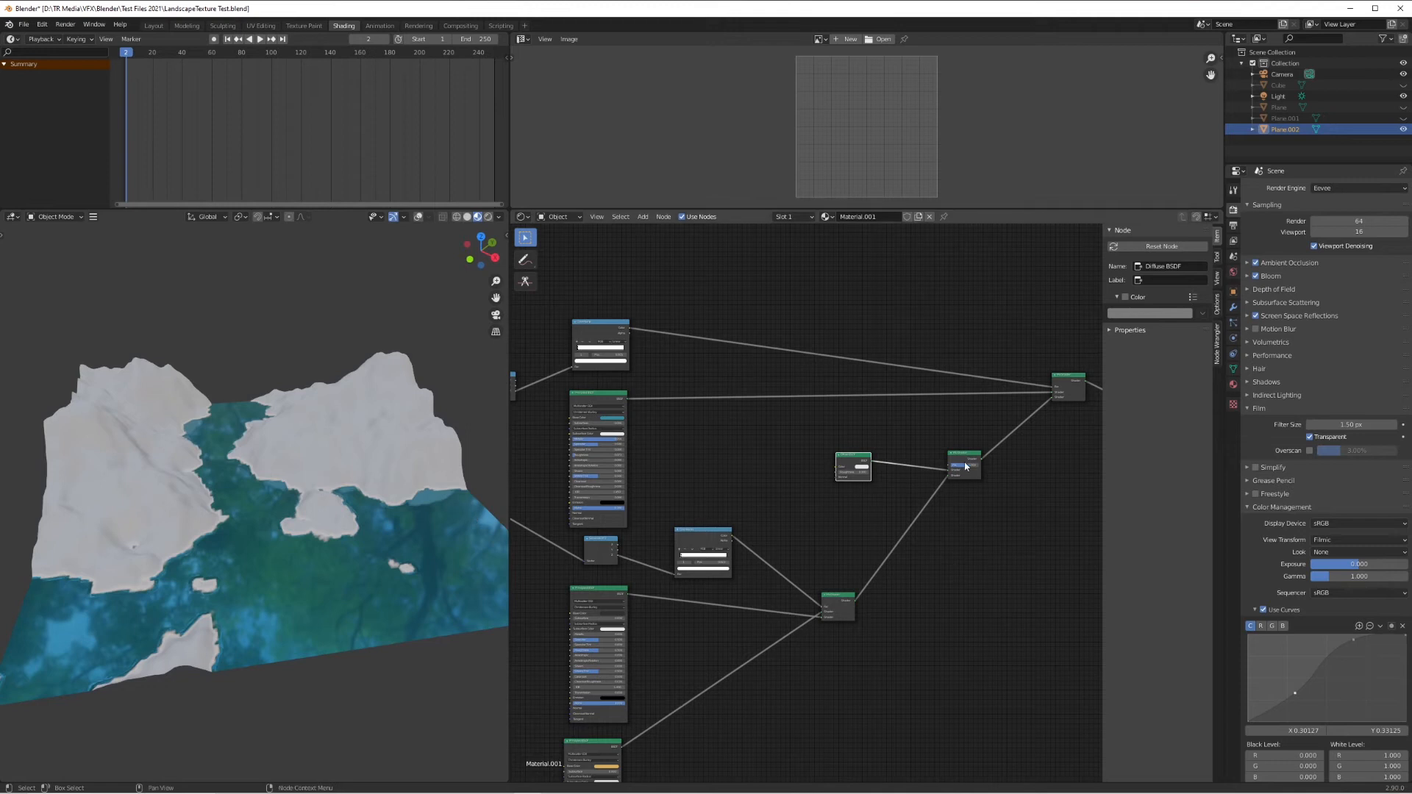
- Set the Diffuse BSDF's color to light green
click(858, 466)
click(866, 424)
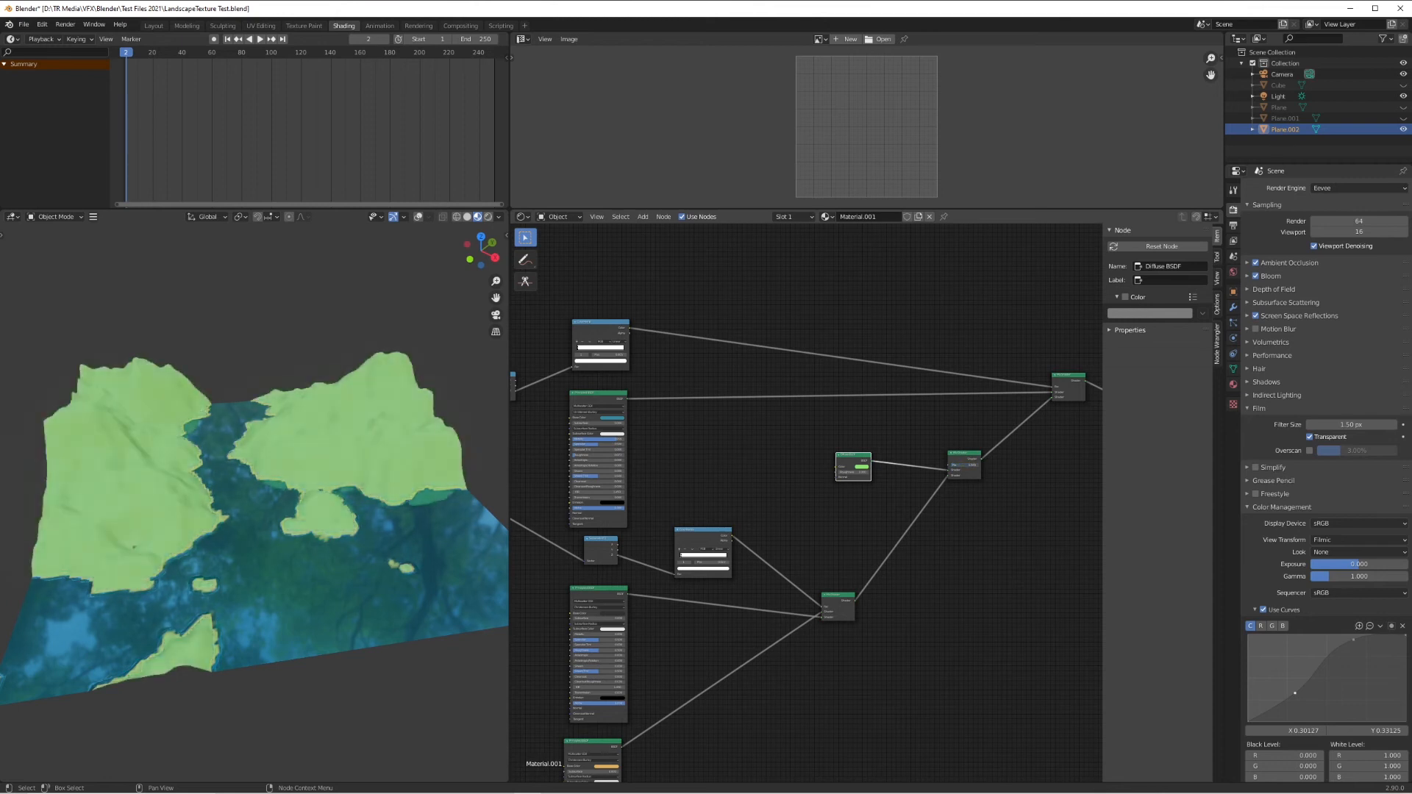
- Move the green Diffuse BSDF and its Mix Shader slightly lower and save the file
drag(853, 465, 822, 500)
drag(963, 460, 961, 474)
key(ctrl+s)
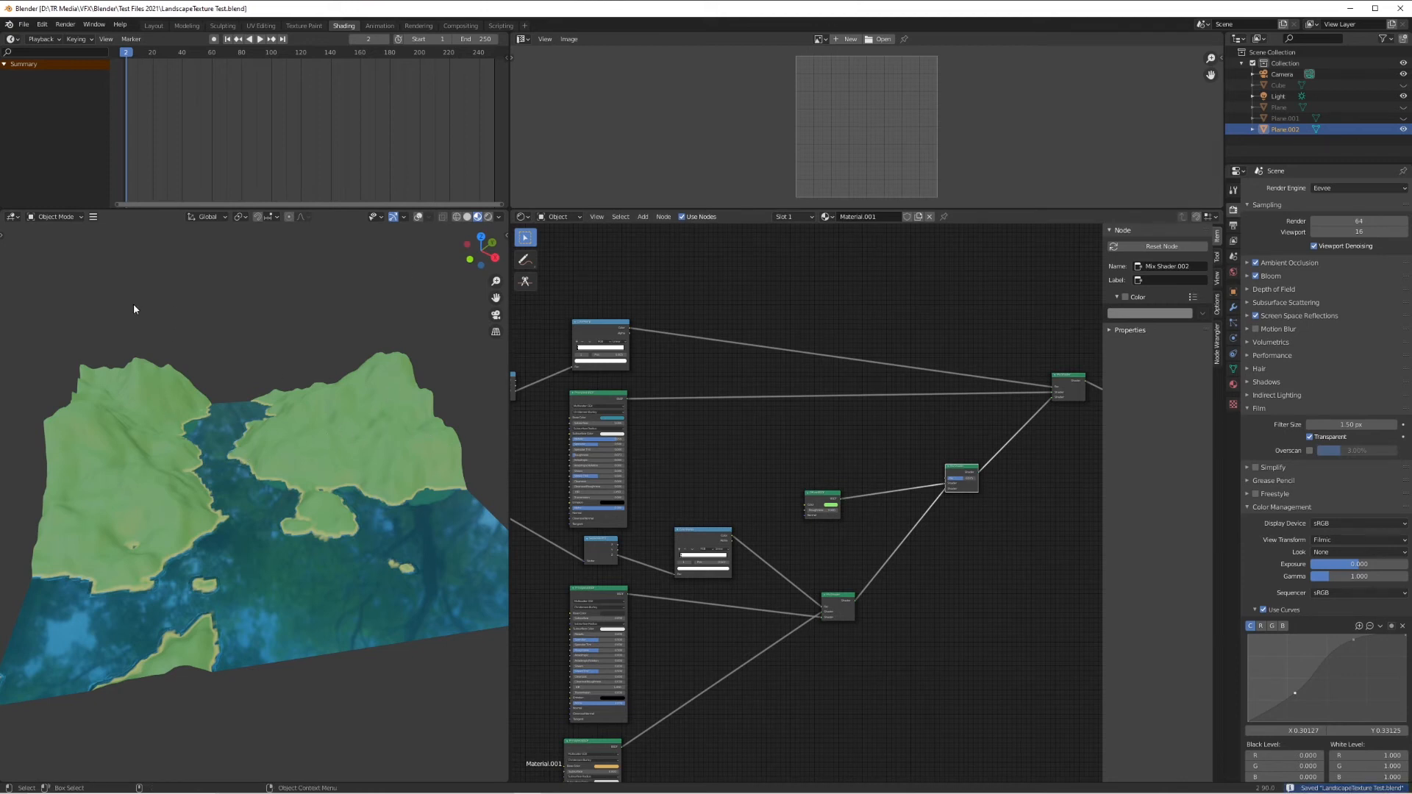
- Examine how the Texture Coordinate, Separate XYZ and ColorRamp nodes drive the height-based mixing of the existing layers
scroll(723, 452, down, 1)
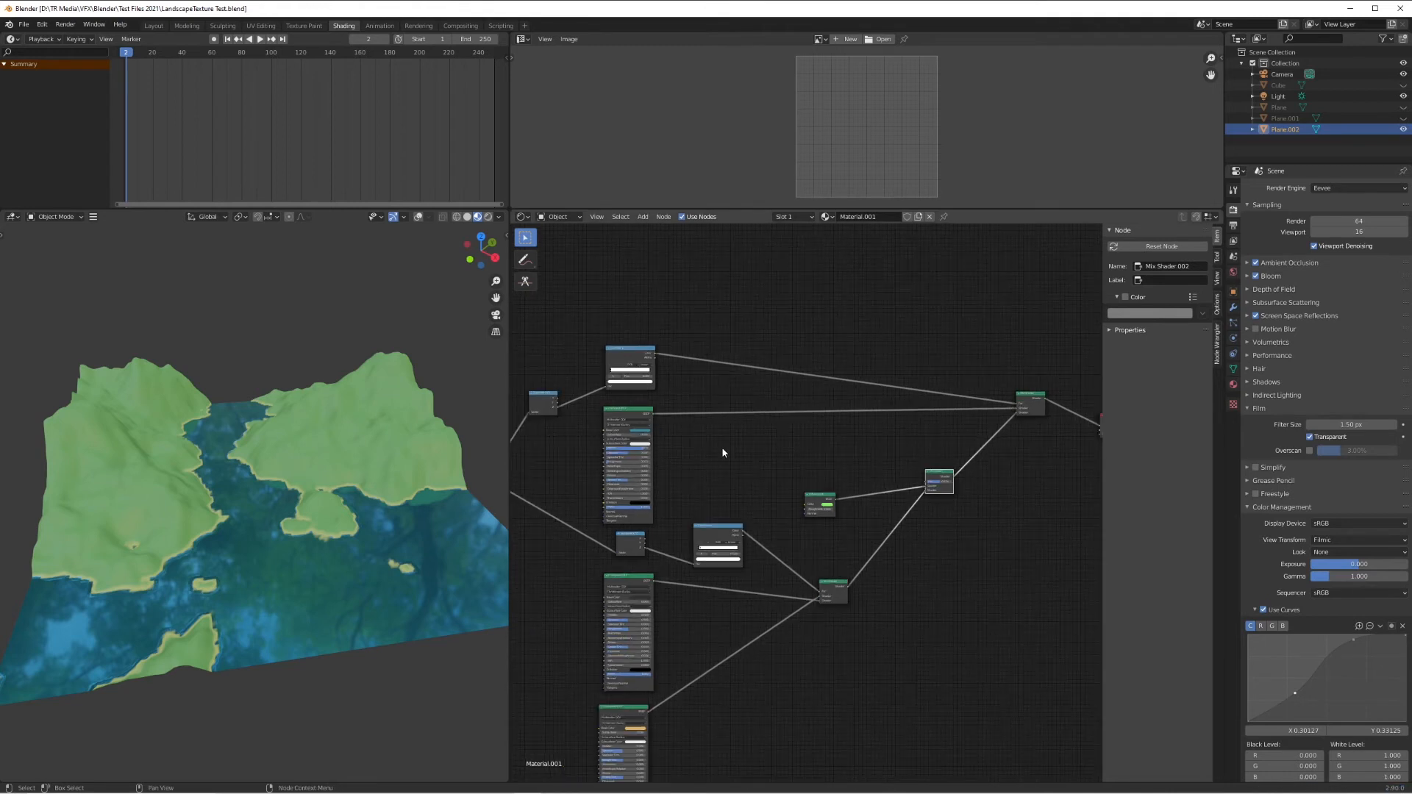
drag(547, 399, 558, 391)
ctrl+scroll(562, 446, down, 1)
ctrl+scroll(562, 445, up, 2)
ctrl+scroll(562, 450, up, 3)
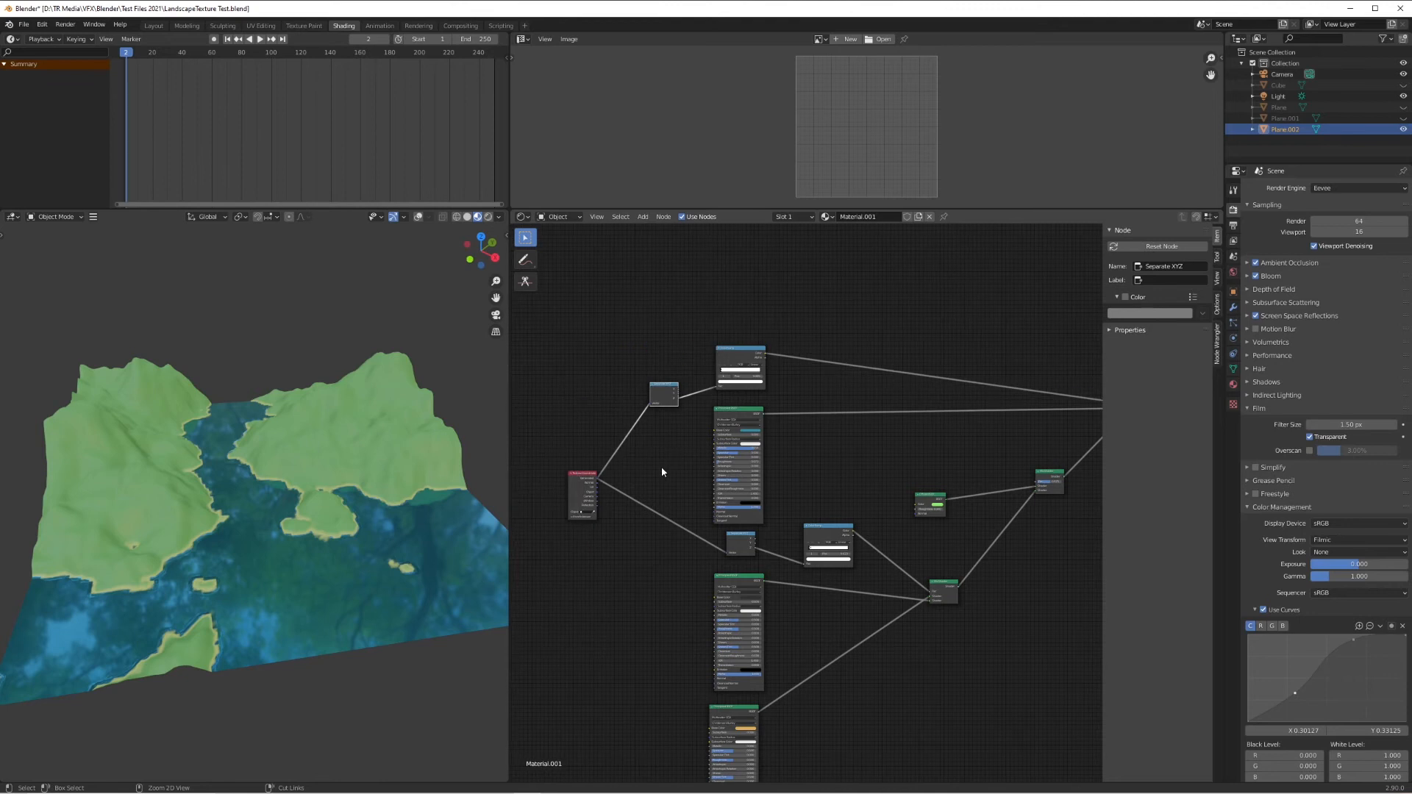
scroll(603, 506, up, 3)
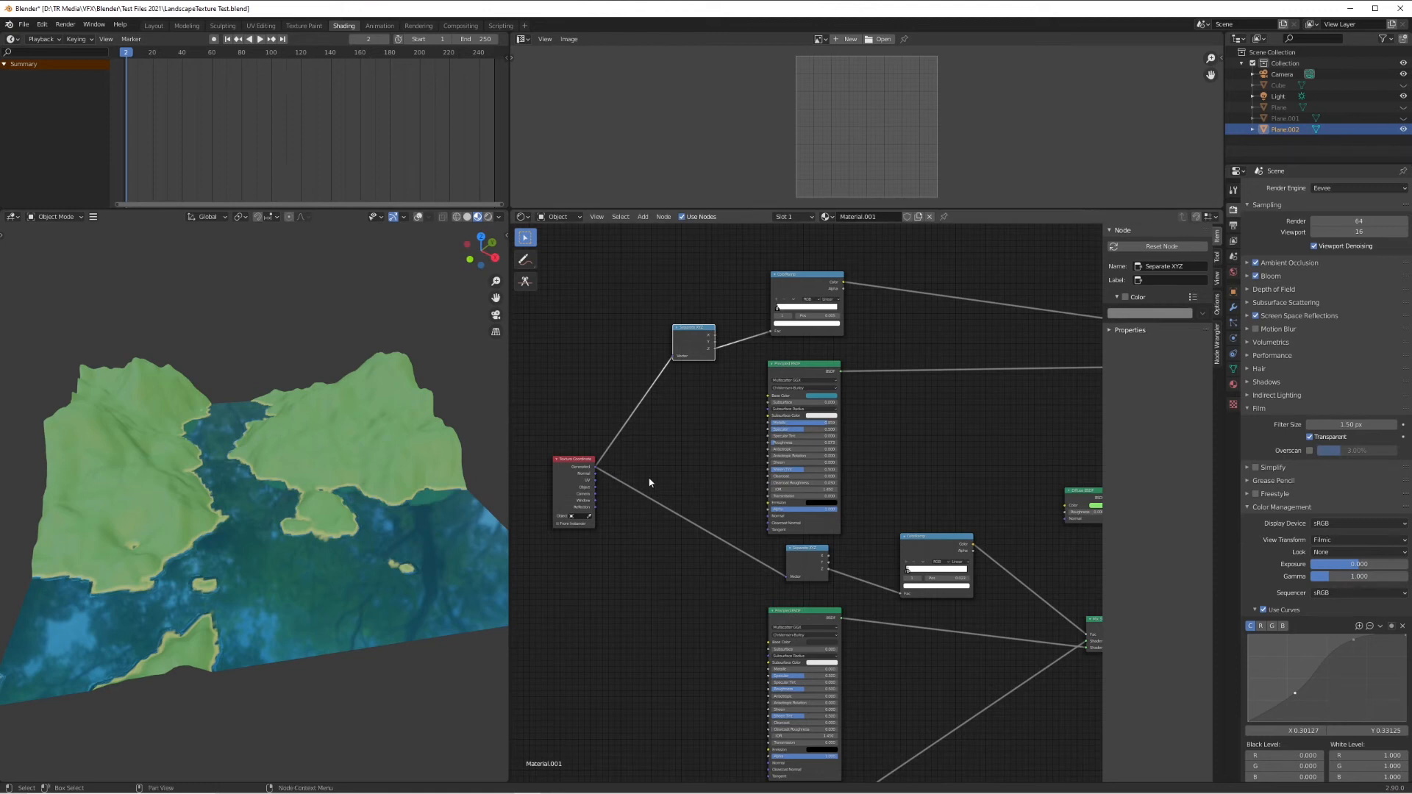
scroll(681, 473, down, 2)
ctrl+scroll(933, 482, down, 3)
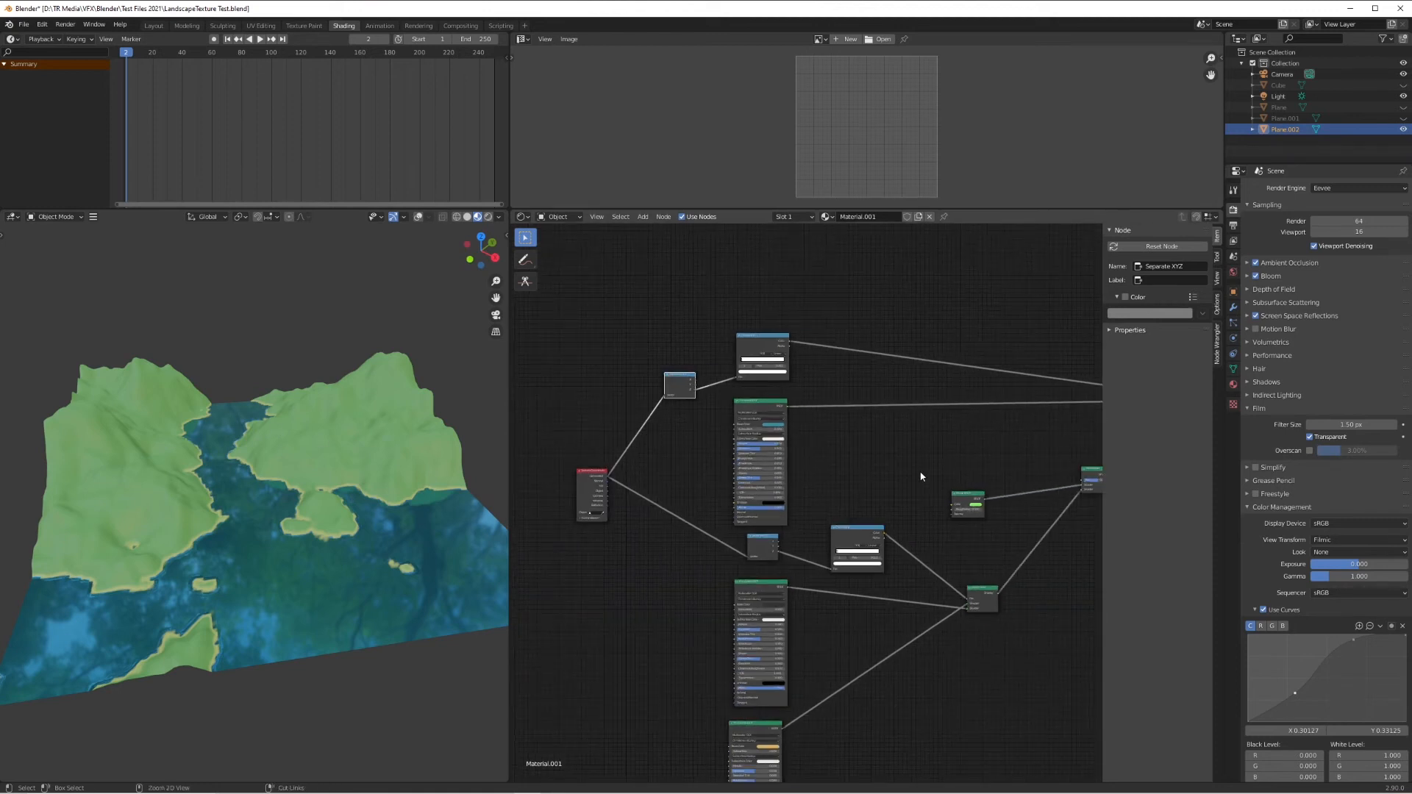
scroll(919, 476, up, 1)
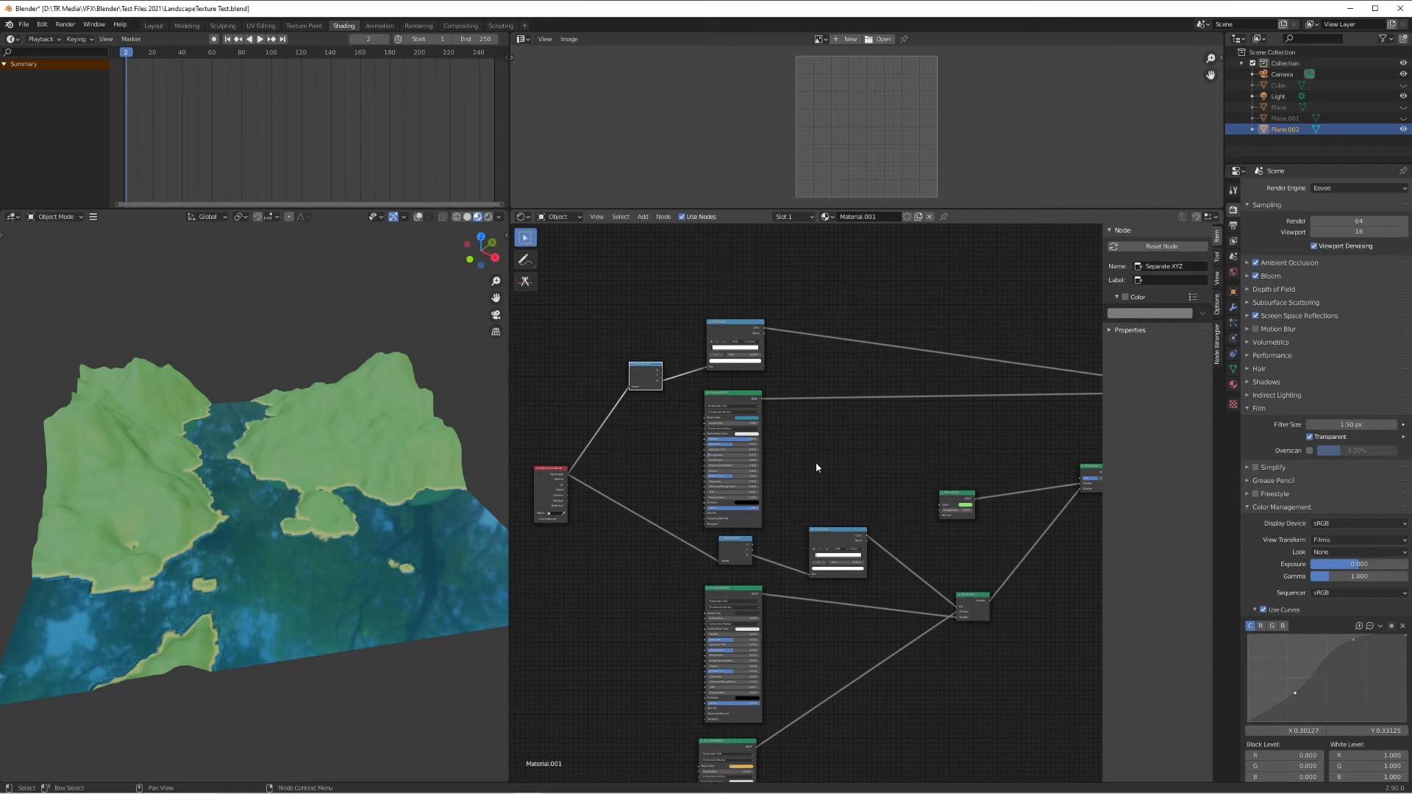
- Add a Geometry node near the green Diffuse BSDF and reposition the Diffuse BSDF between it and its Mix Shader
scroll(853, 456, up, 1)
key(shift+a)
mouse_move(853, 445)
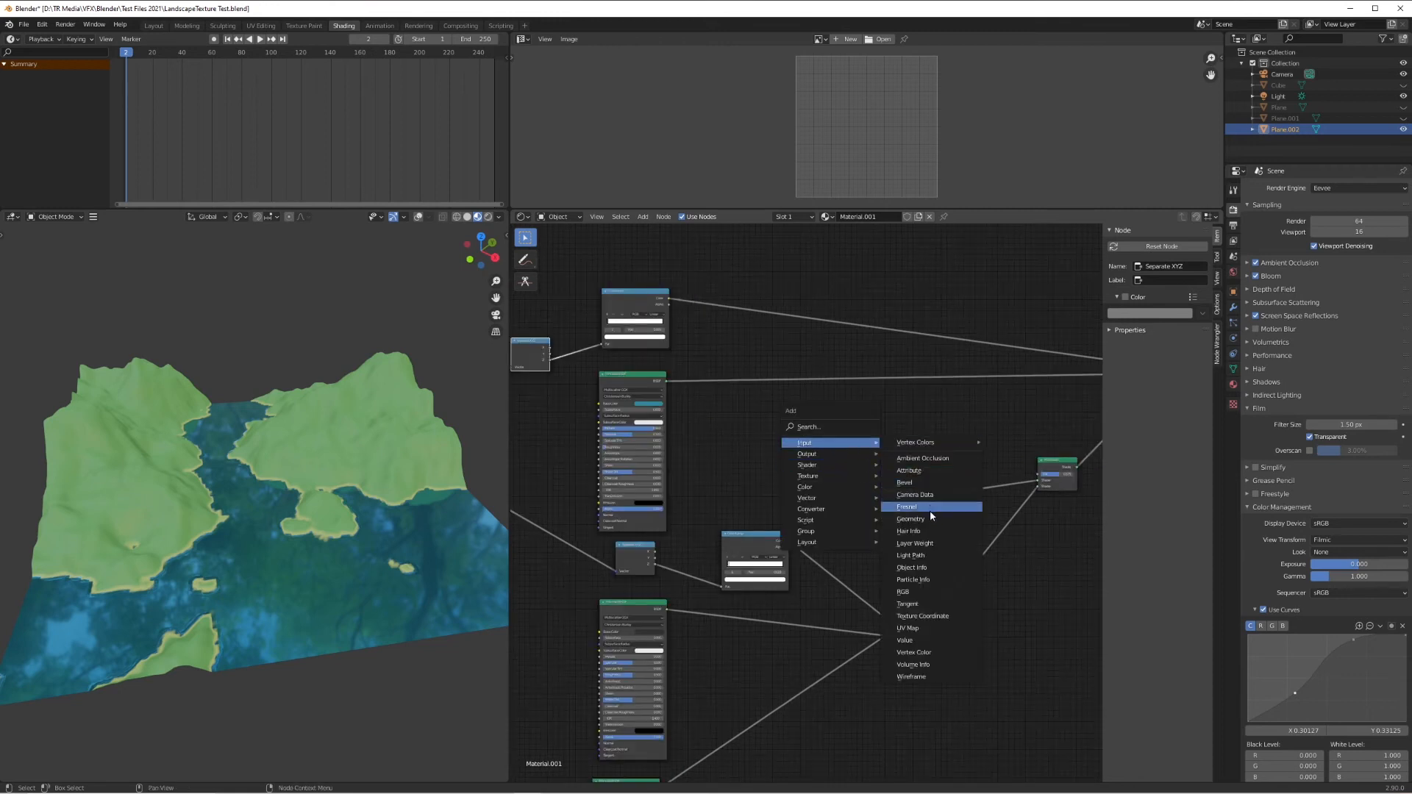
click(931, 520)
click(847, 436)
scroll(904, 441, up, 3)
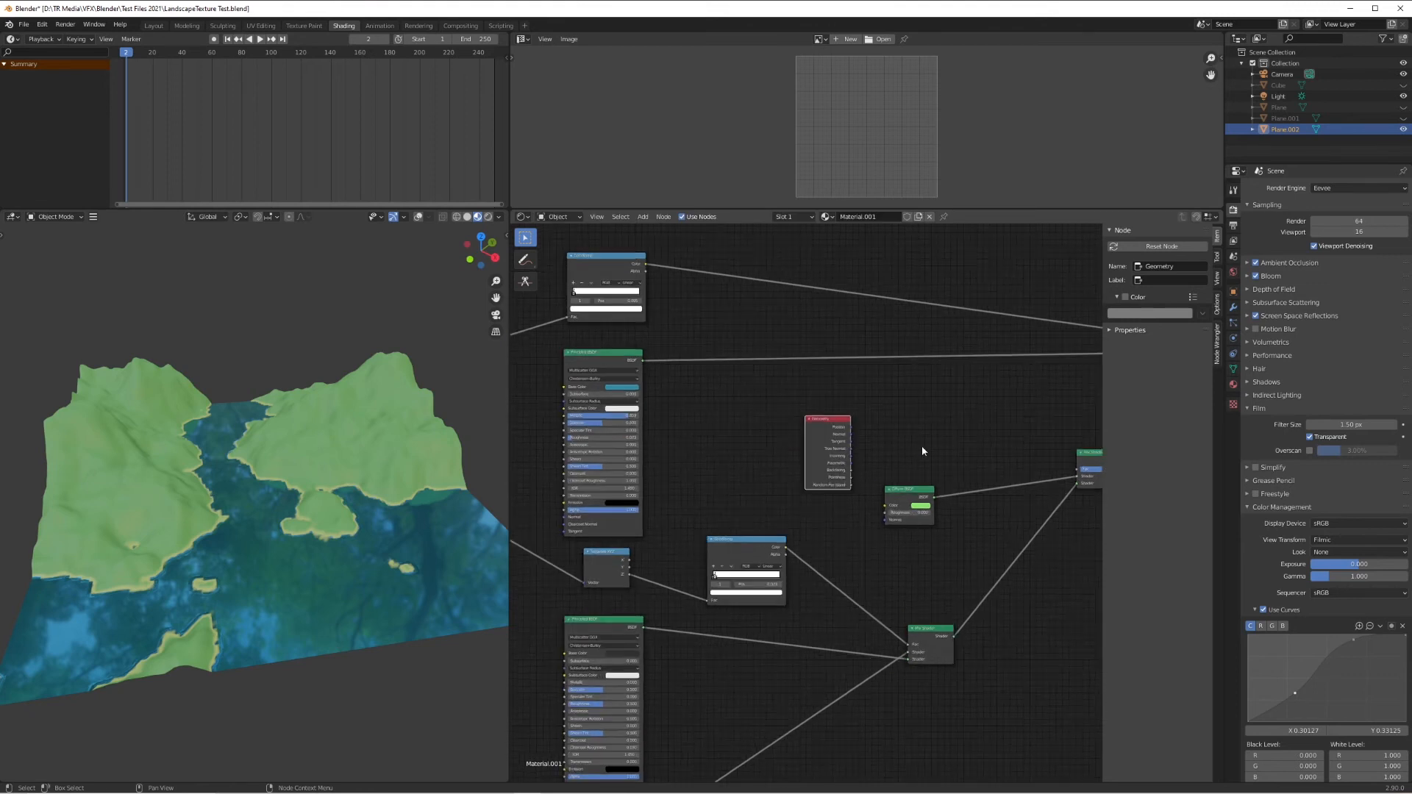
ctrl+scroll(882, 439, down, 3)
drag(724, 493, 759, 460)
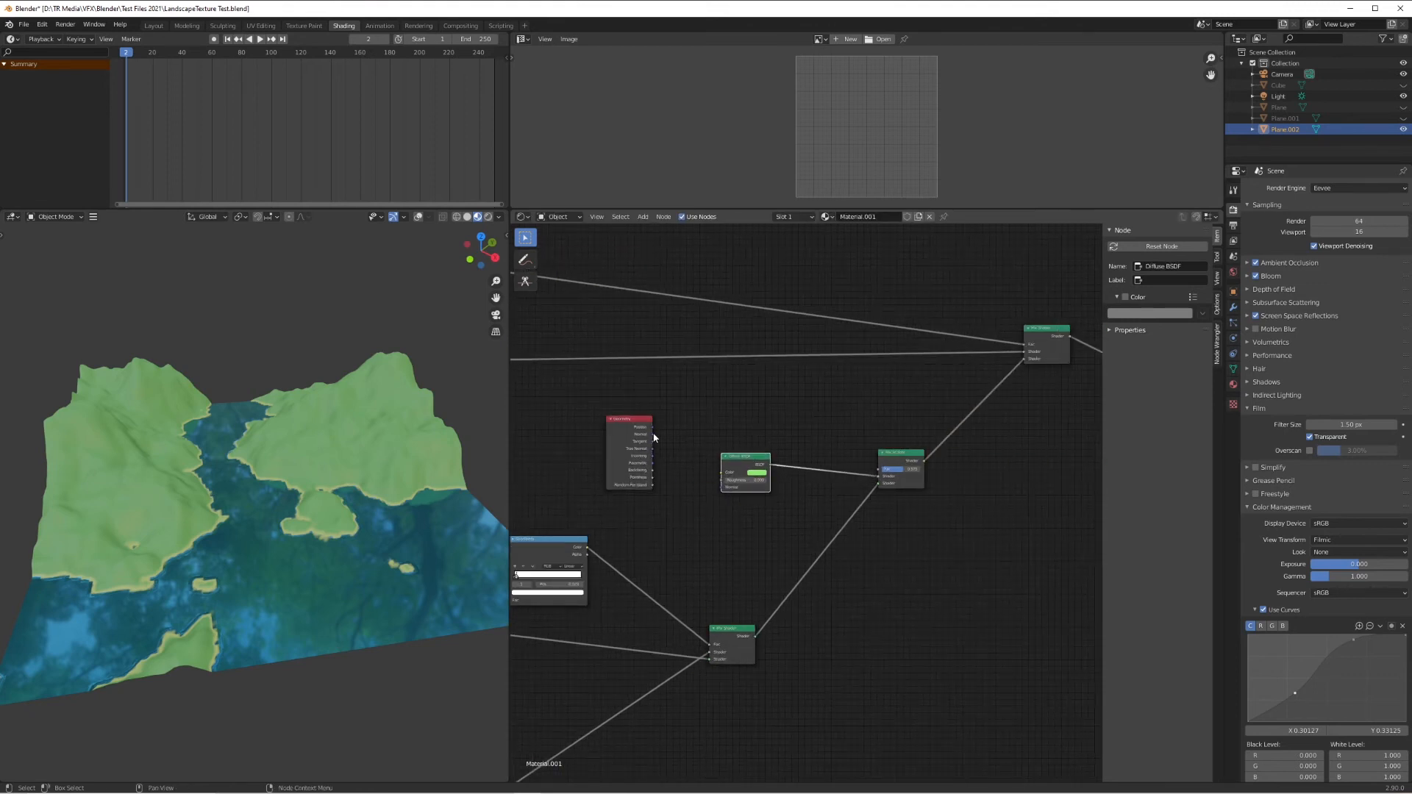
- Add a Separate XYZ node, feed it the Geometry node's Normal and connect its Z output to the green layer's Mix Shader factor
key(shift+a)
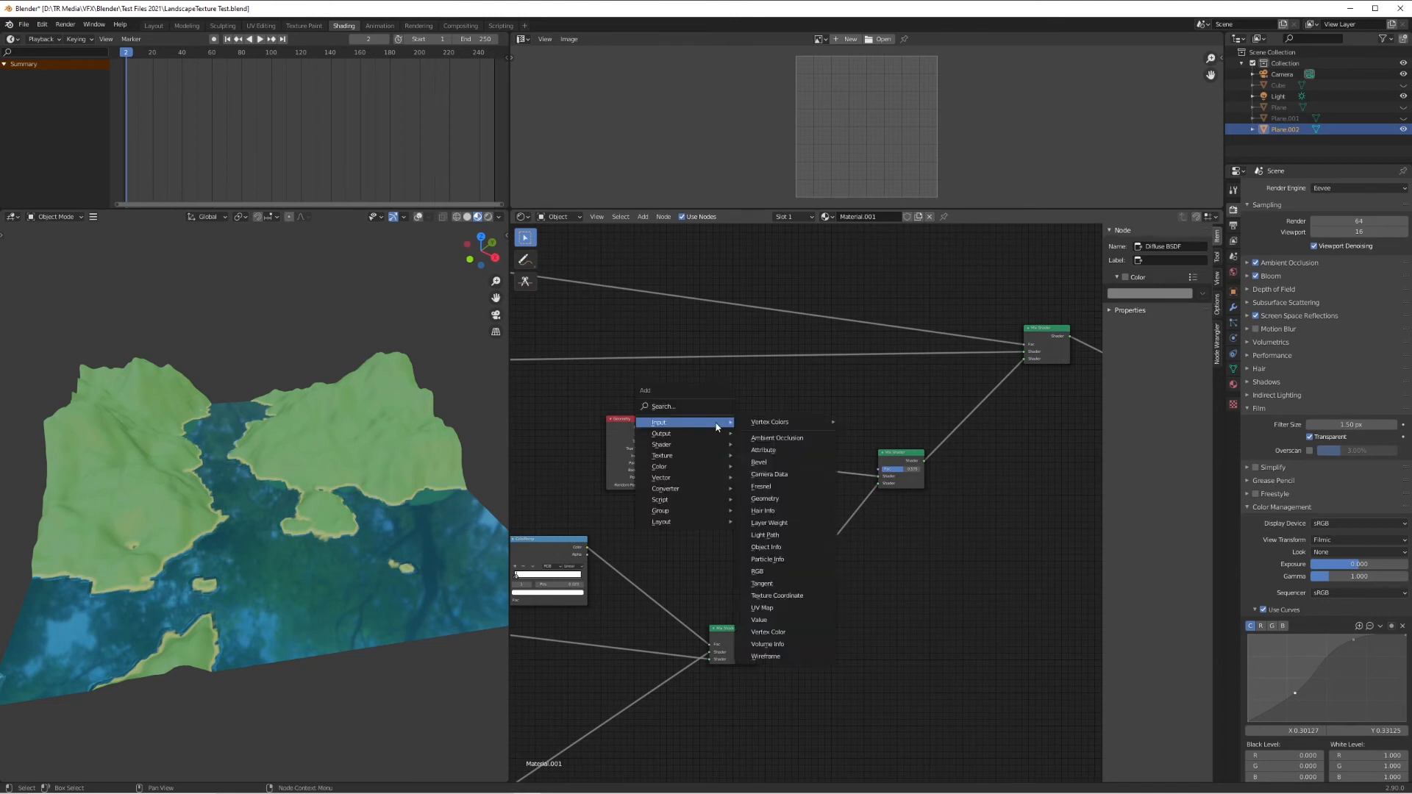
mouse_move(691, 488)
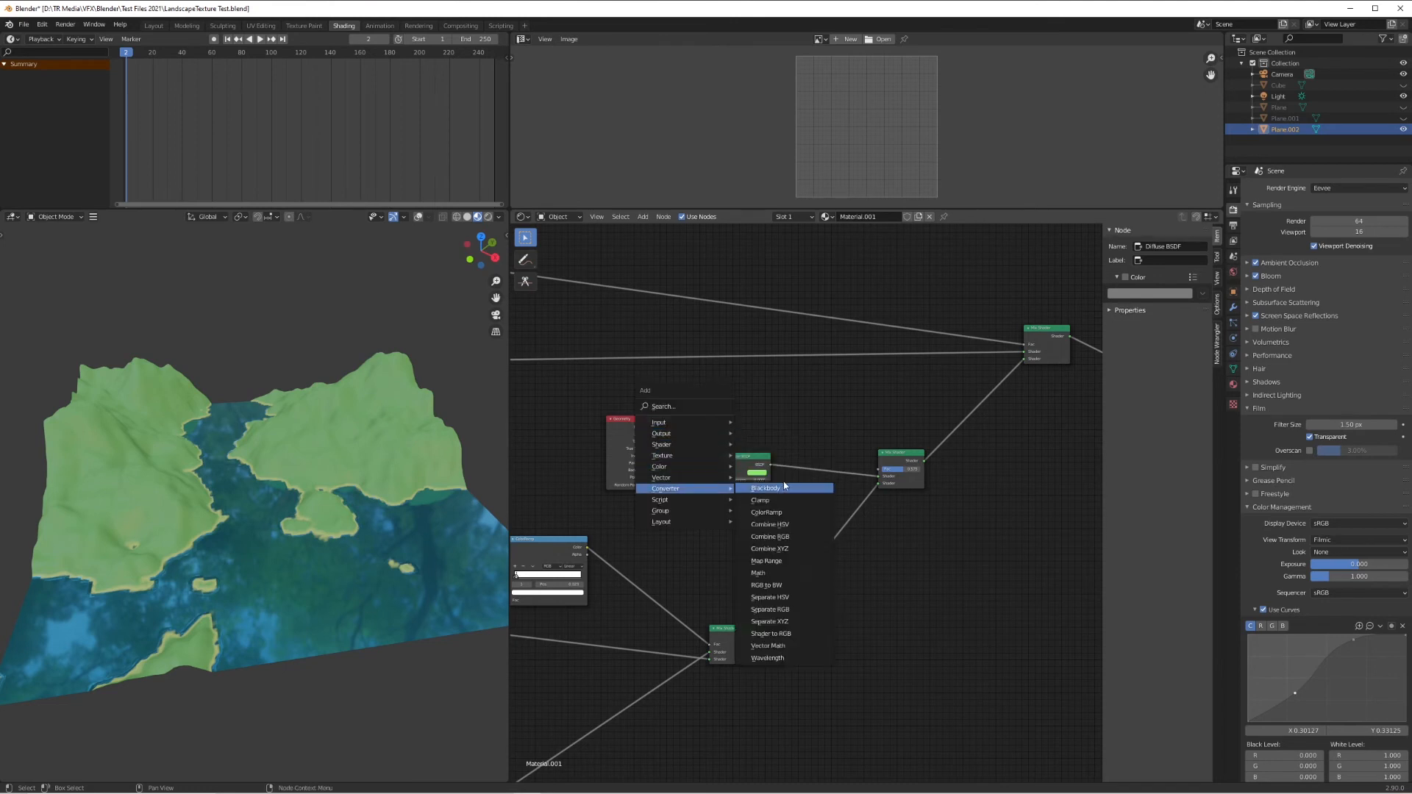
click(793, 622)
click(753, 406)
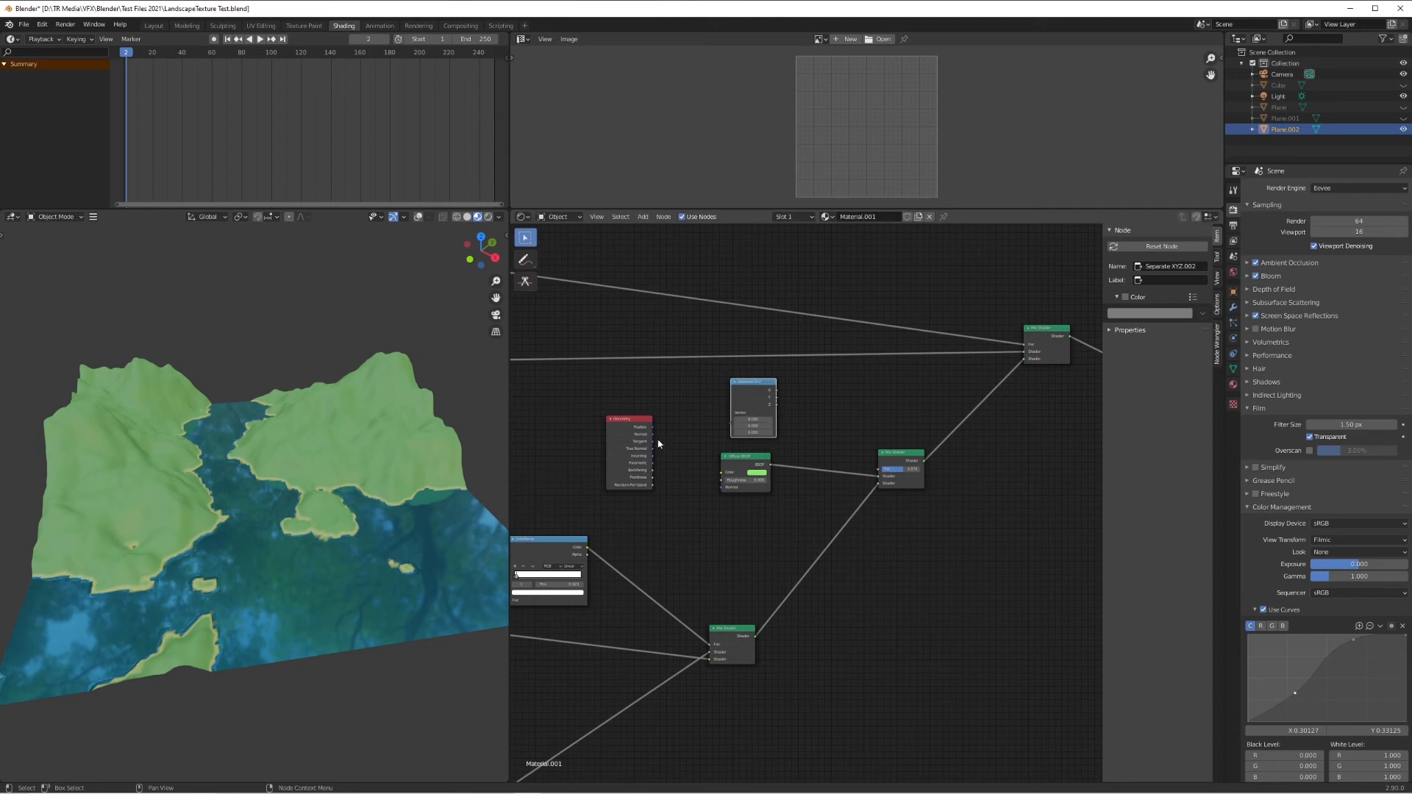
drag(653, 434, 792, 412)
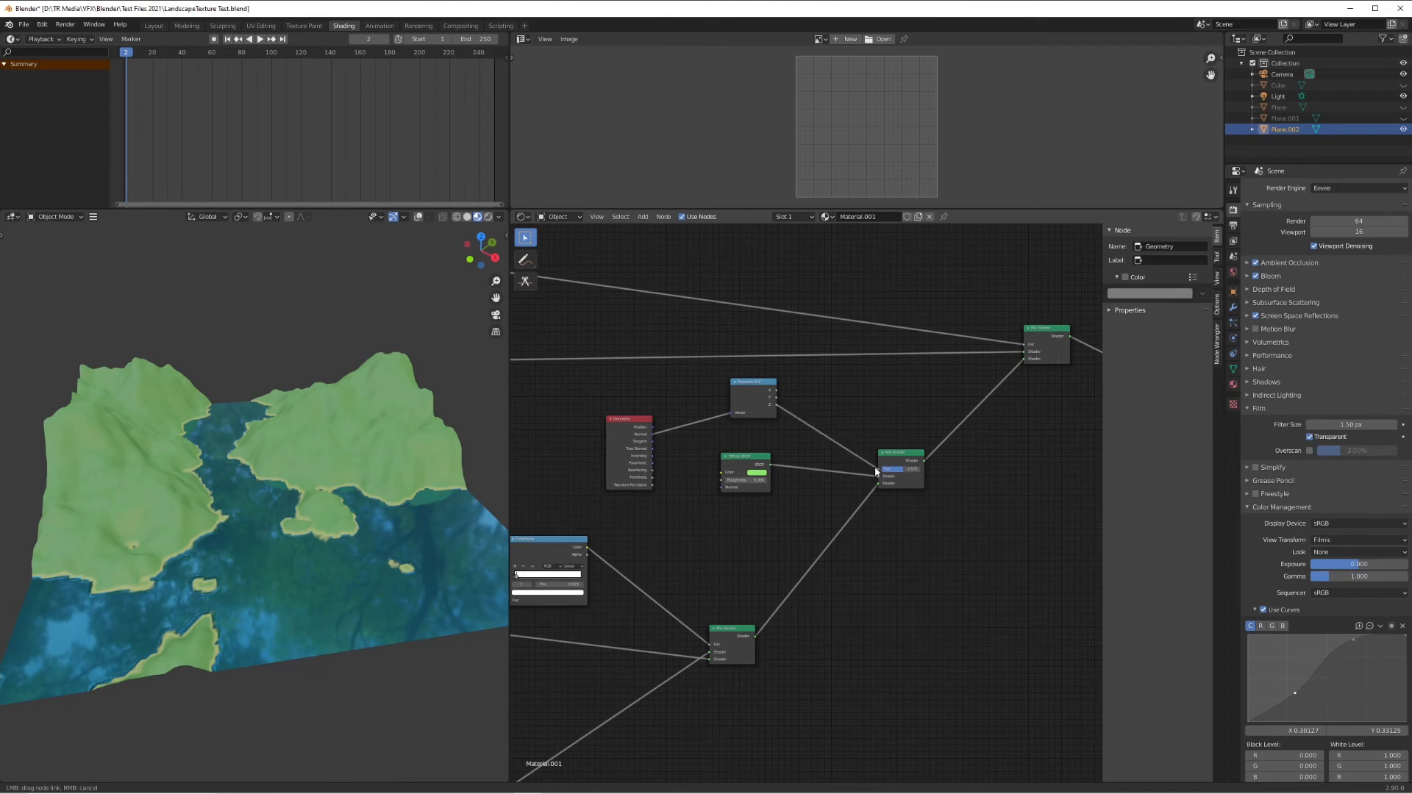
drag(877, 473, 879, 472)
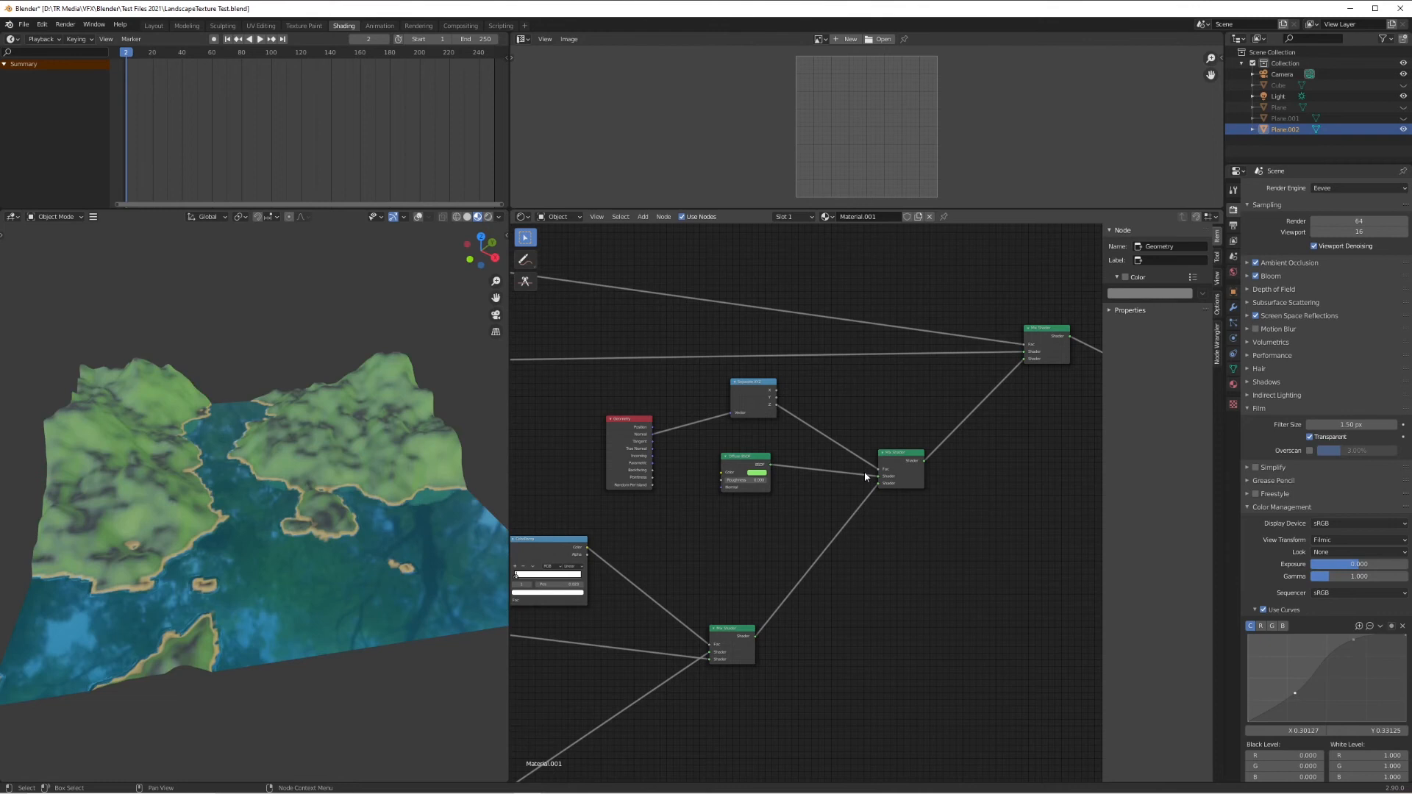
- Insert a ColorRamp between the new Separate XYZ and Mix Shader, and slide its black and white stops toward the middle
key(shift+a)
mouse_move(846, 438)
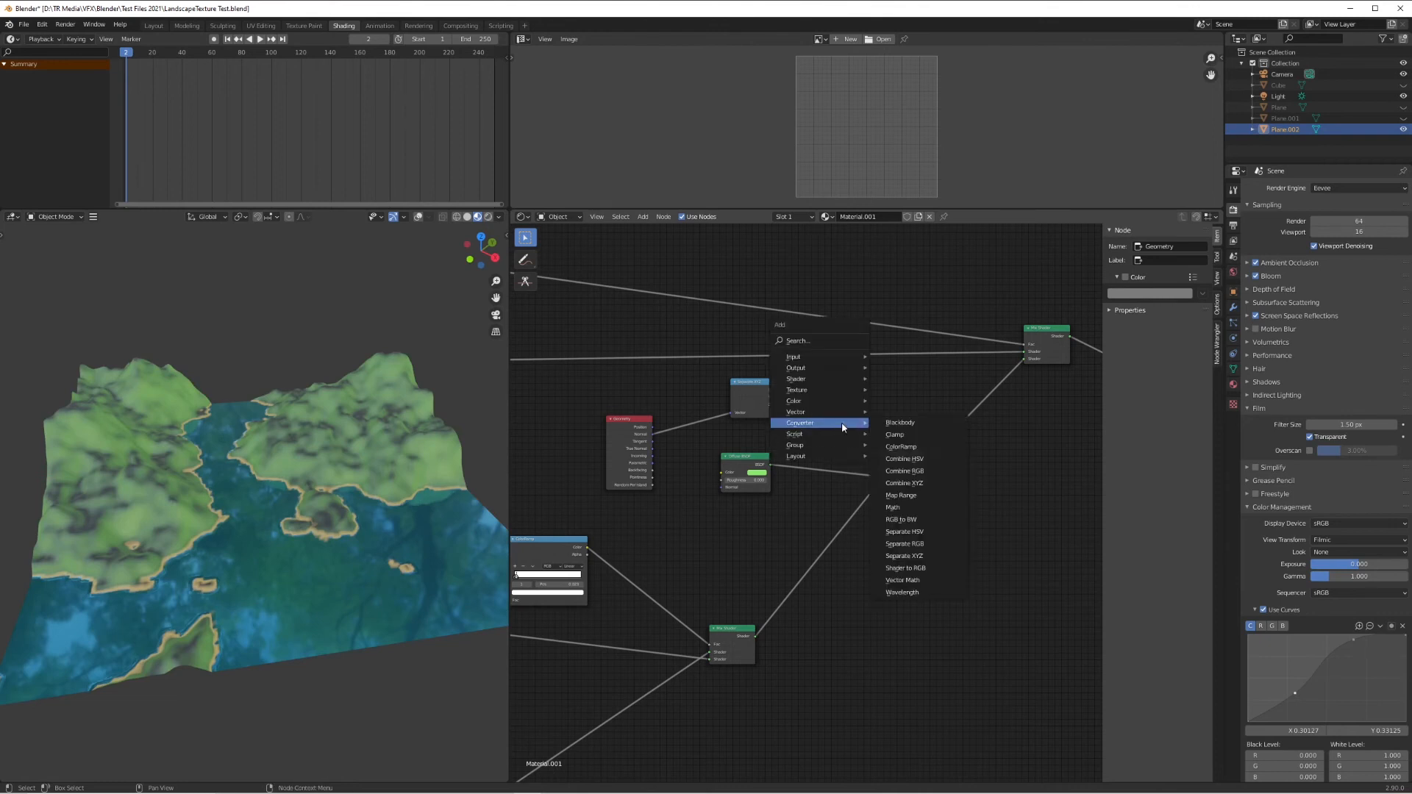
click(912, 444)
click(811, 370)
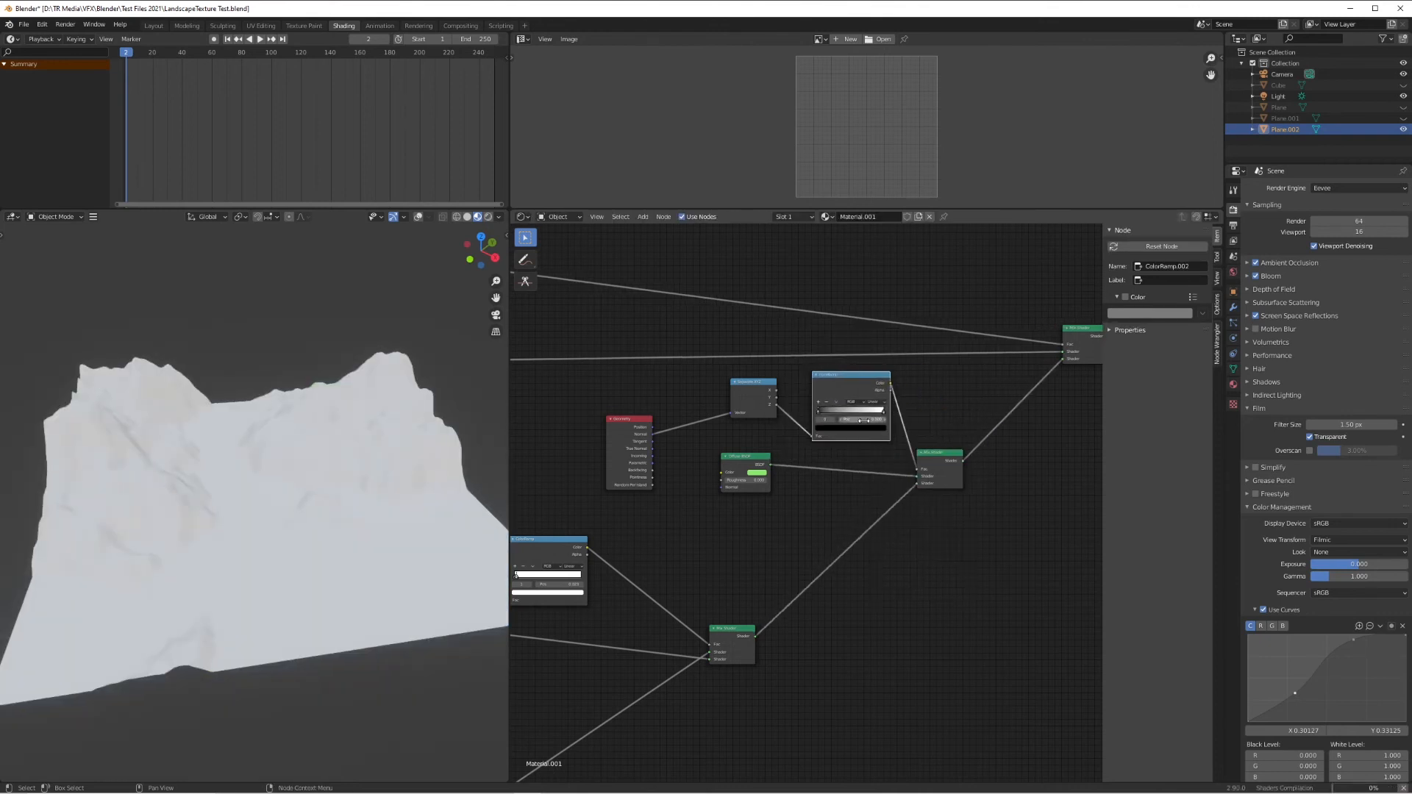
click(840, 417)
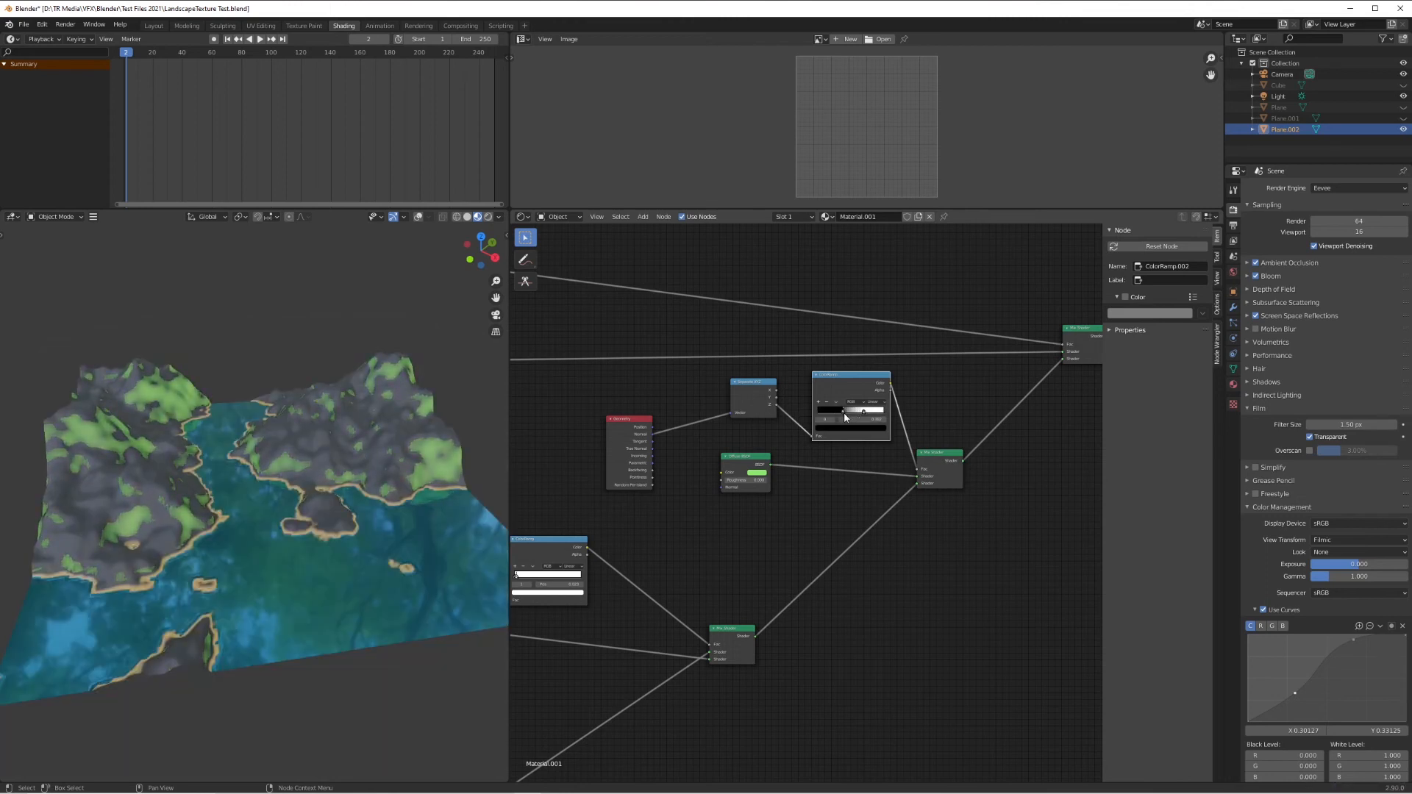
- Swap the two shader inputs of the green layer's Mix Shader and slide its ColorRamp's black stop close to the white one
drag(895, 468, 916, 483)
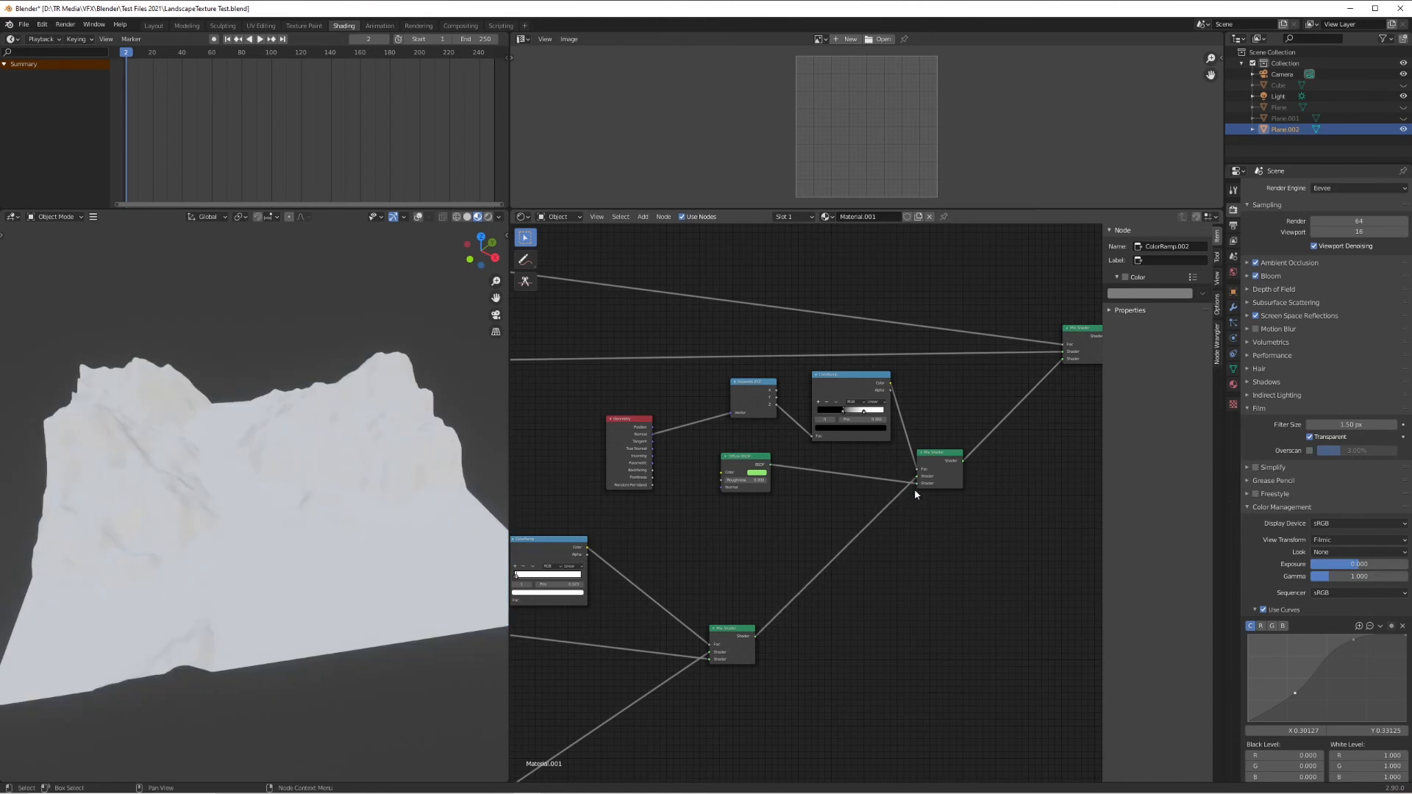
drag(841, 417, 878, 415)
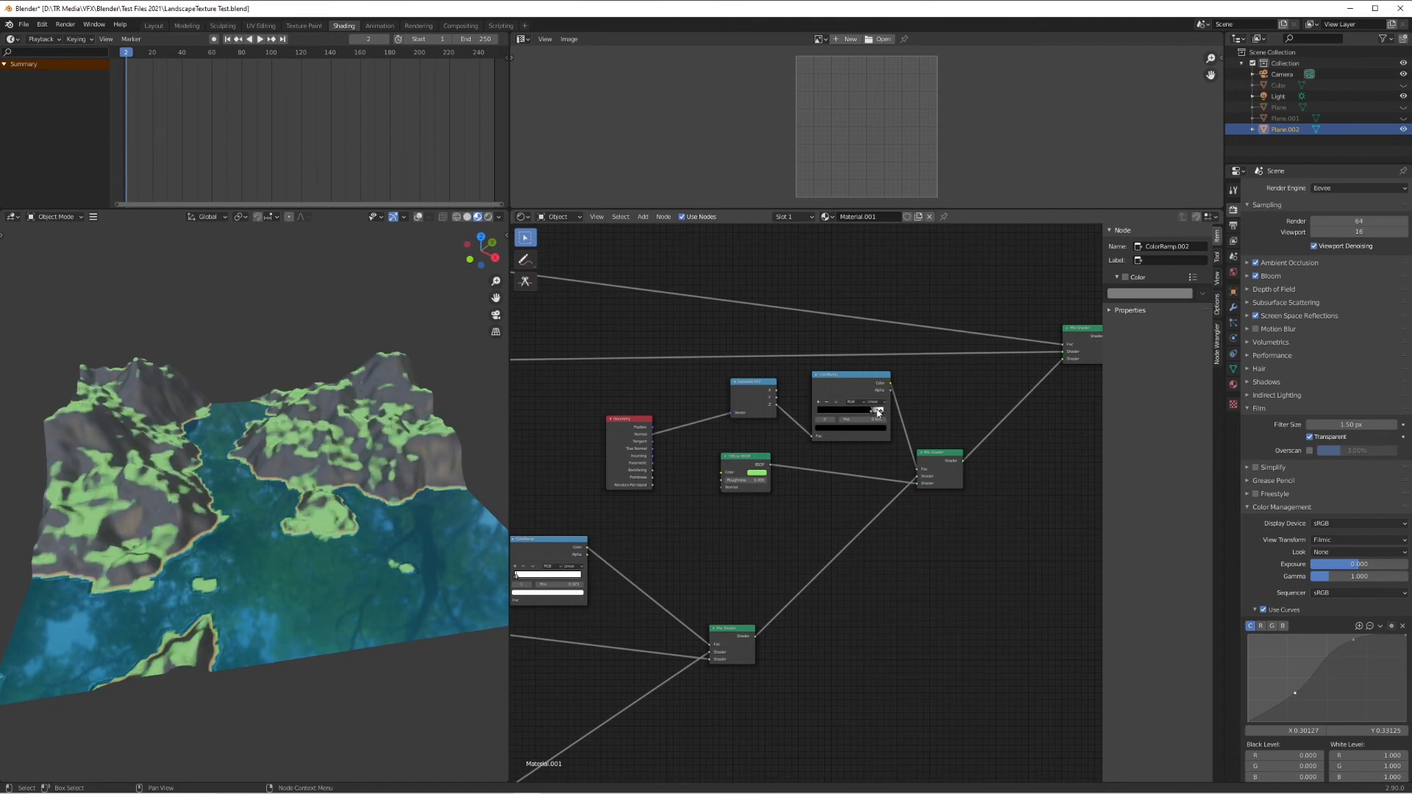
middle_drag(375, 461, 412, 441)
scroll(316, 497, up, 3)
- Darken the white stop of the vegetation ColorRamp to grey to soften the green layer over the rock
click(880, 413)
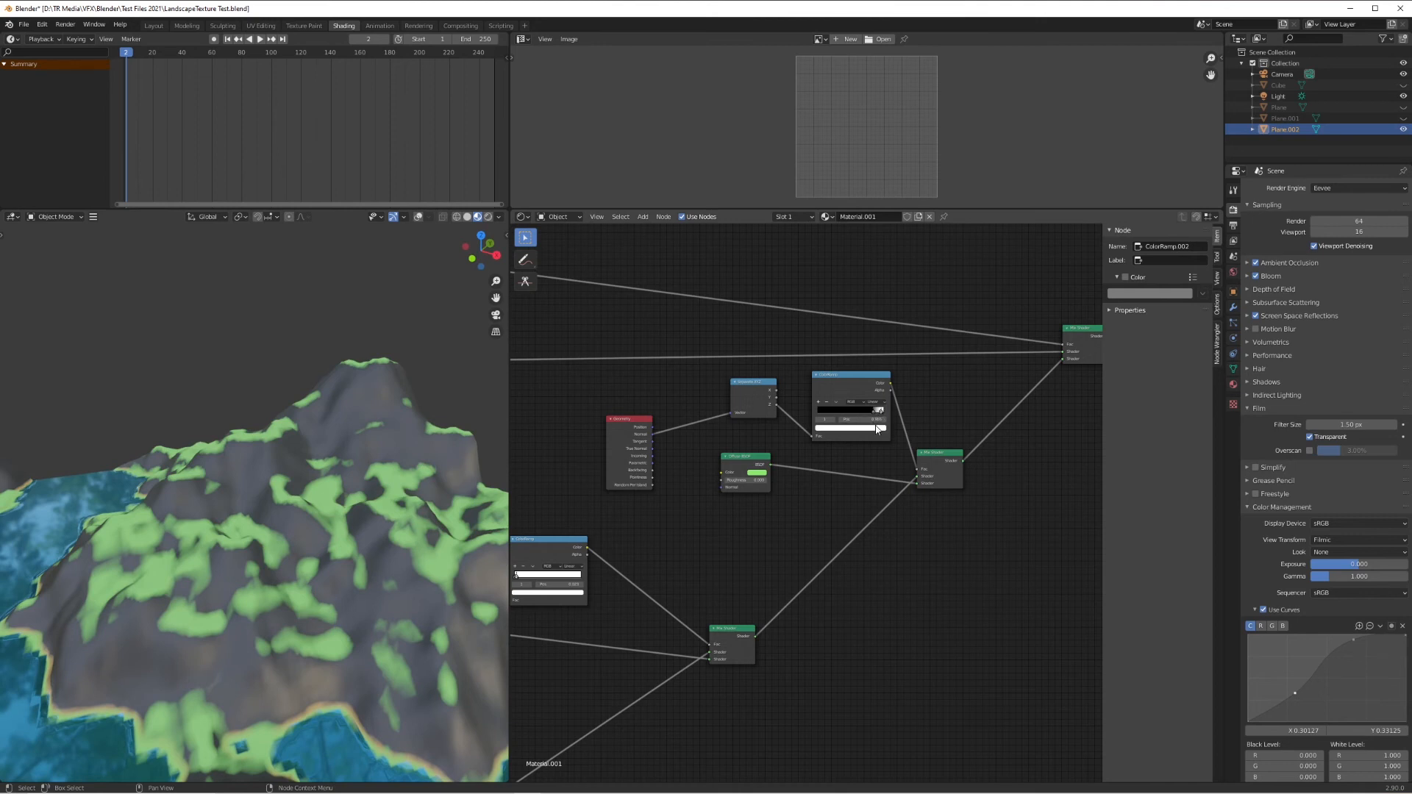
click(877, 428)
click(872, 370)
click(873, 353)
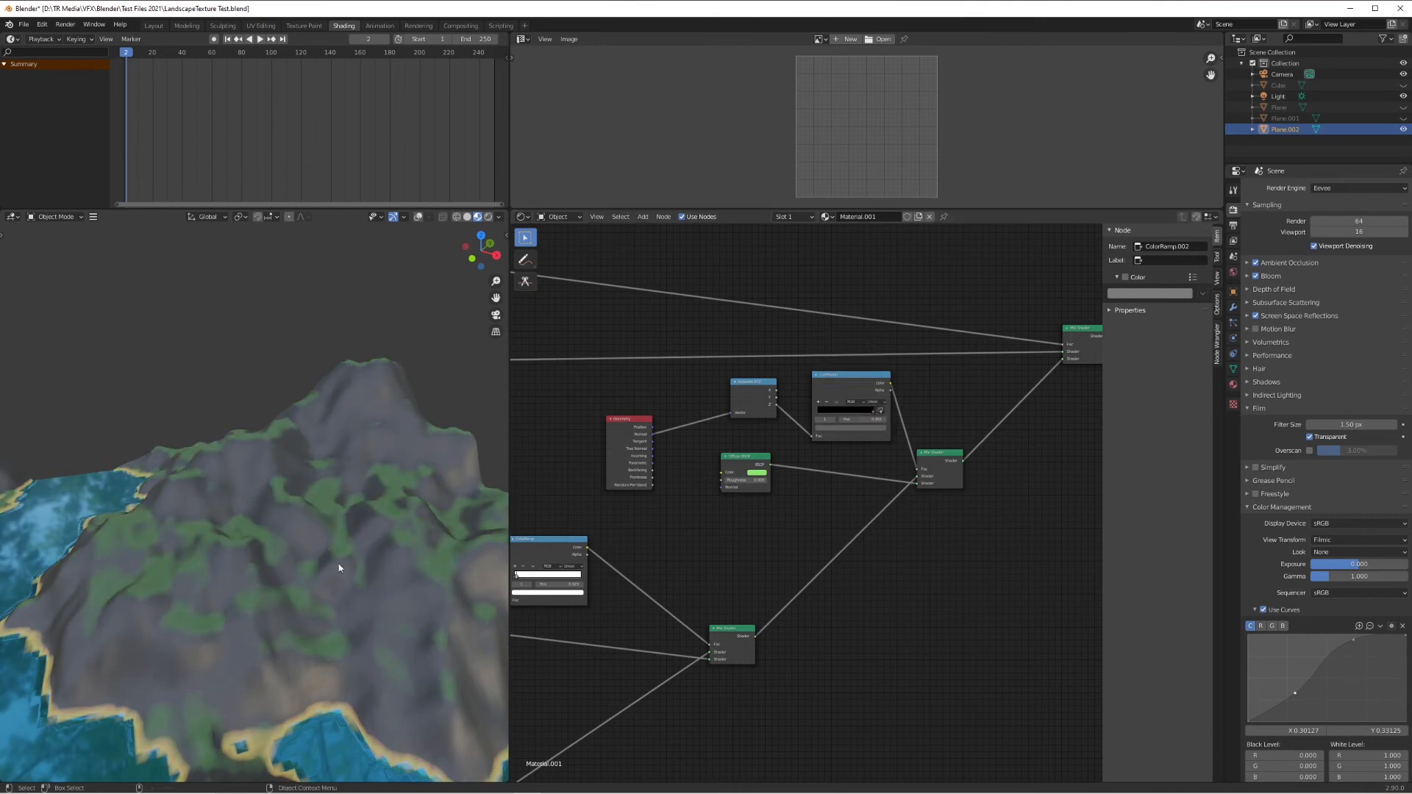
- Examine the blended vegetation across the terrain and look over the finished node network
scroll(327, 576, up, 4)
scroll(275, 615, down, 5)
middle_drag(323, 543, 221, 519)
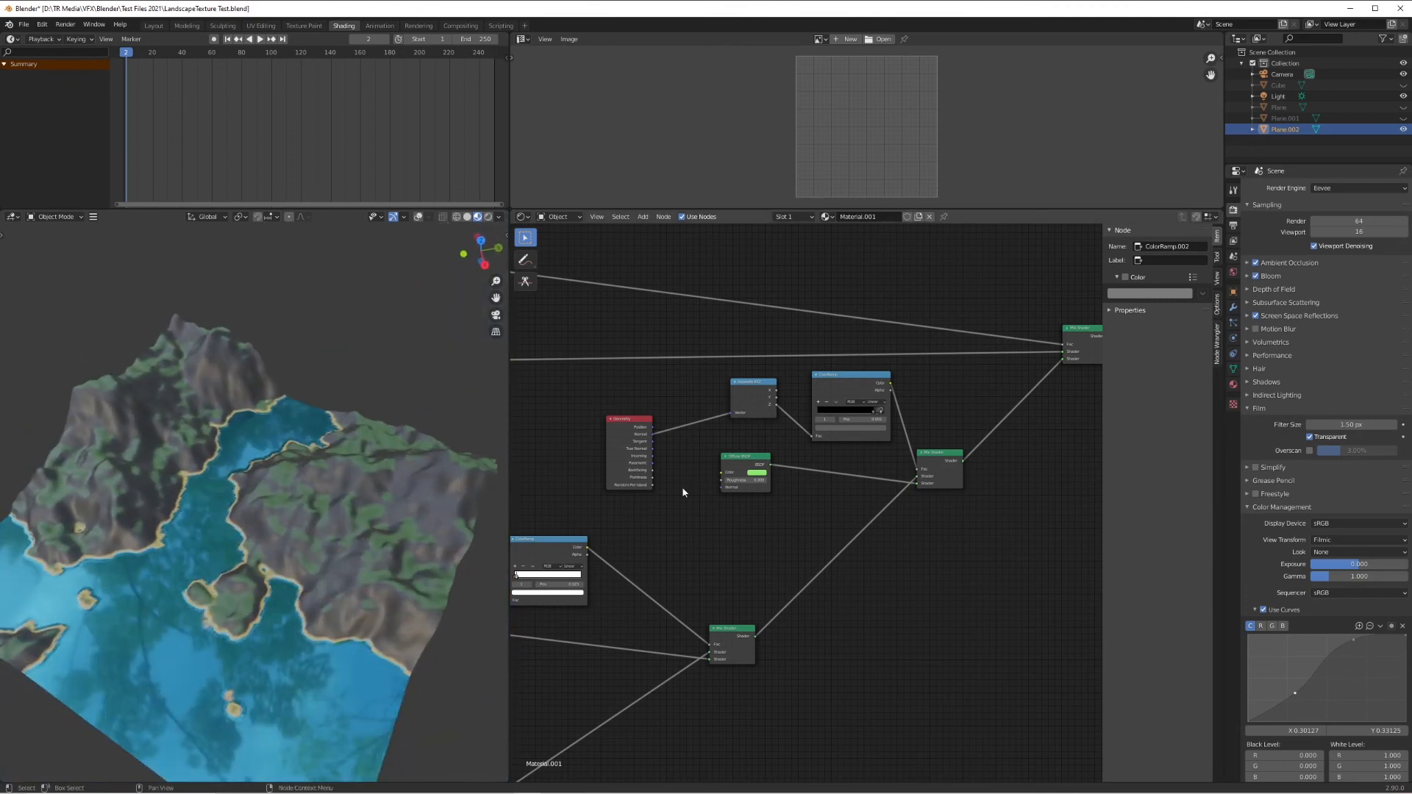
scroll(729, 559, down, 1)
scroll(730, 554, up, 1)
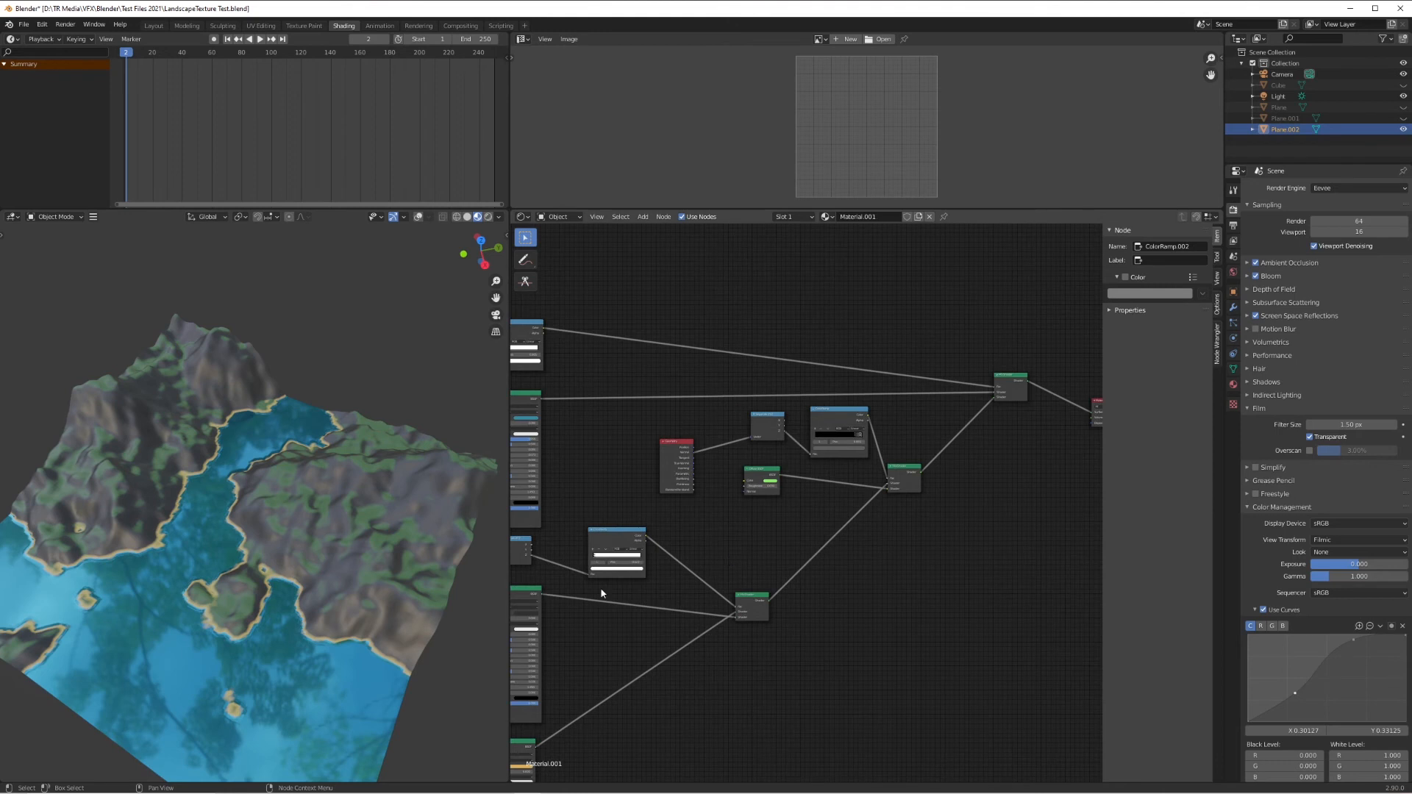
scroll(161, 552, down, 4)
scroll(280, 515, up, 6)
middle_drag(291, 522, 411, 507)
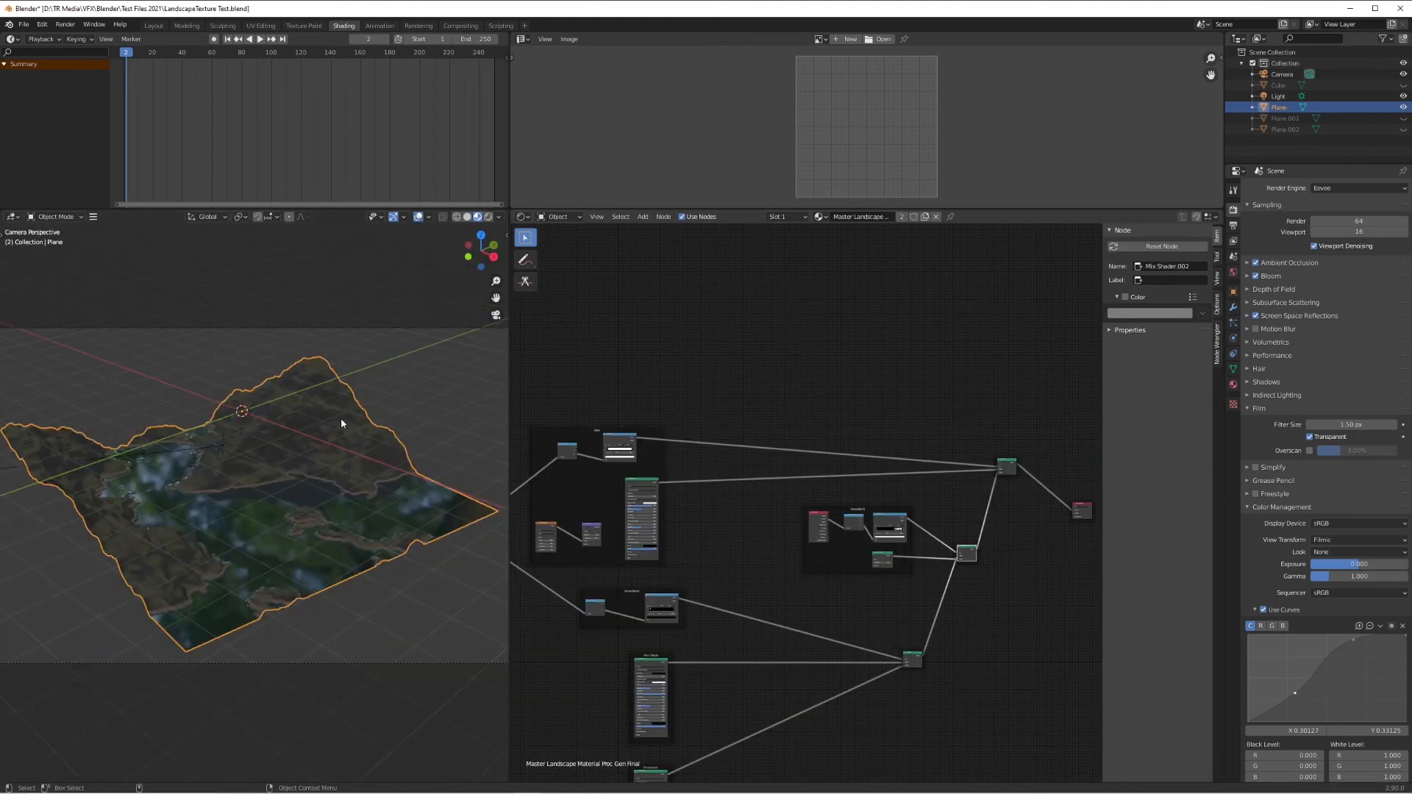
- Enable Scene Lights in the material preview of the Plane terrain and hide the viewport overlays
click(500, 217)
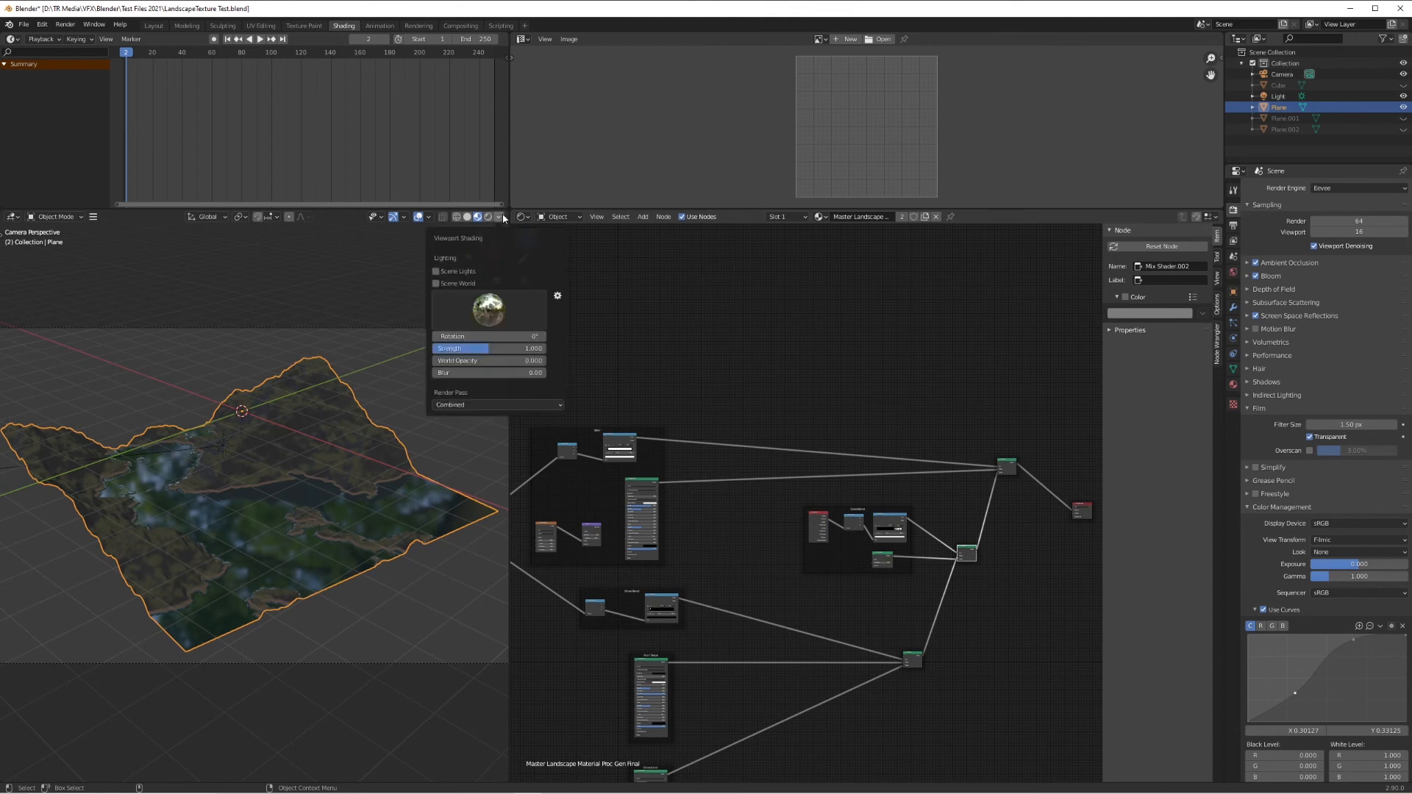
click(436, 272)
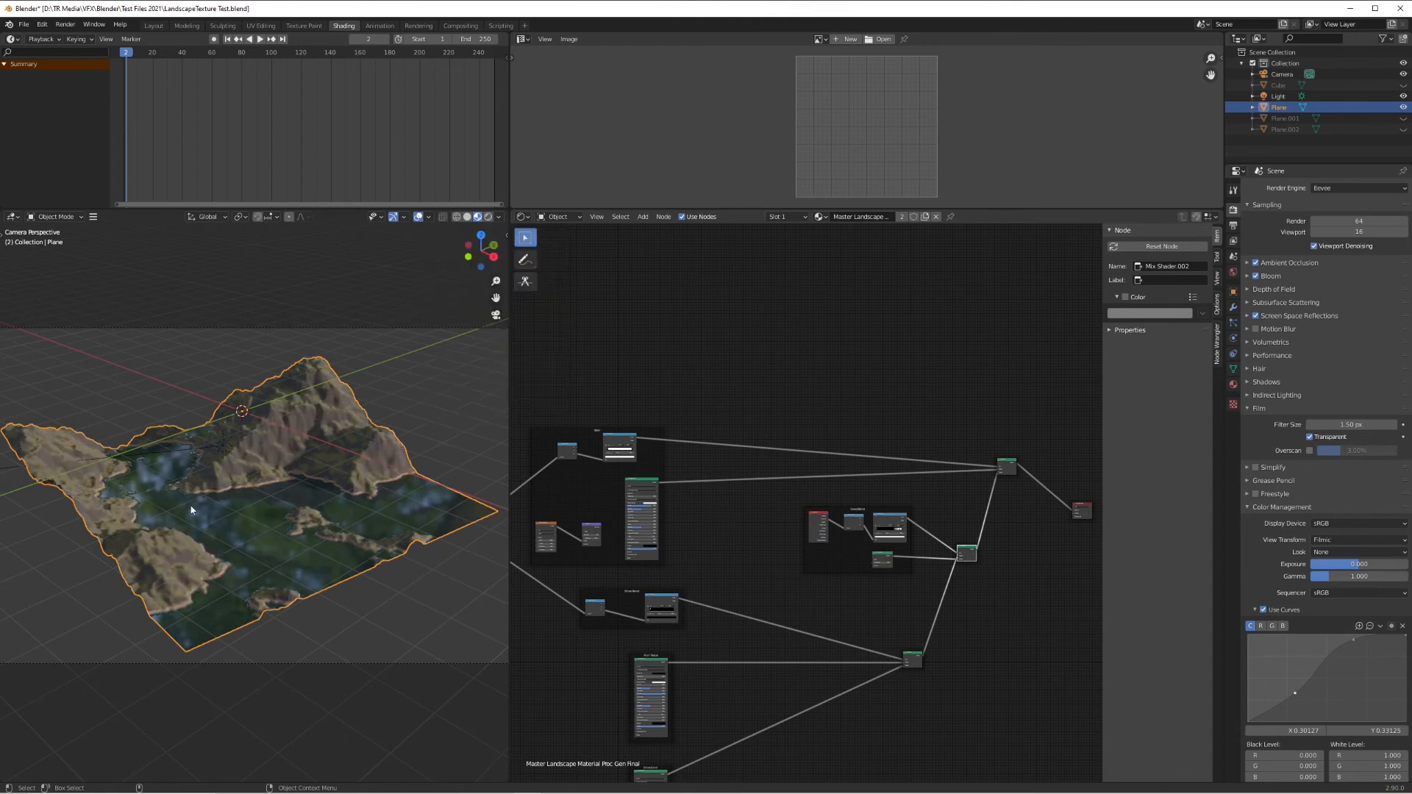
click(418, 218)
scroll(288, 502, up, 2)
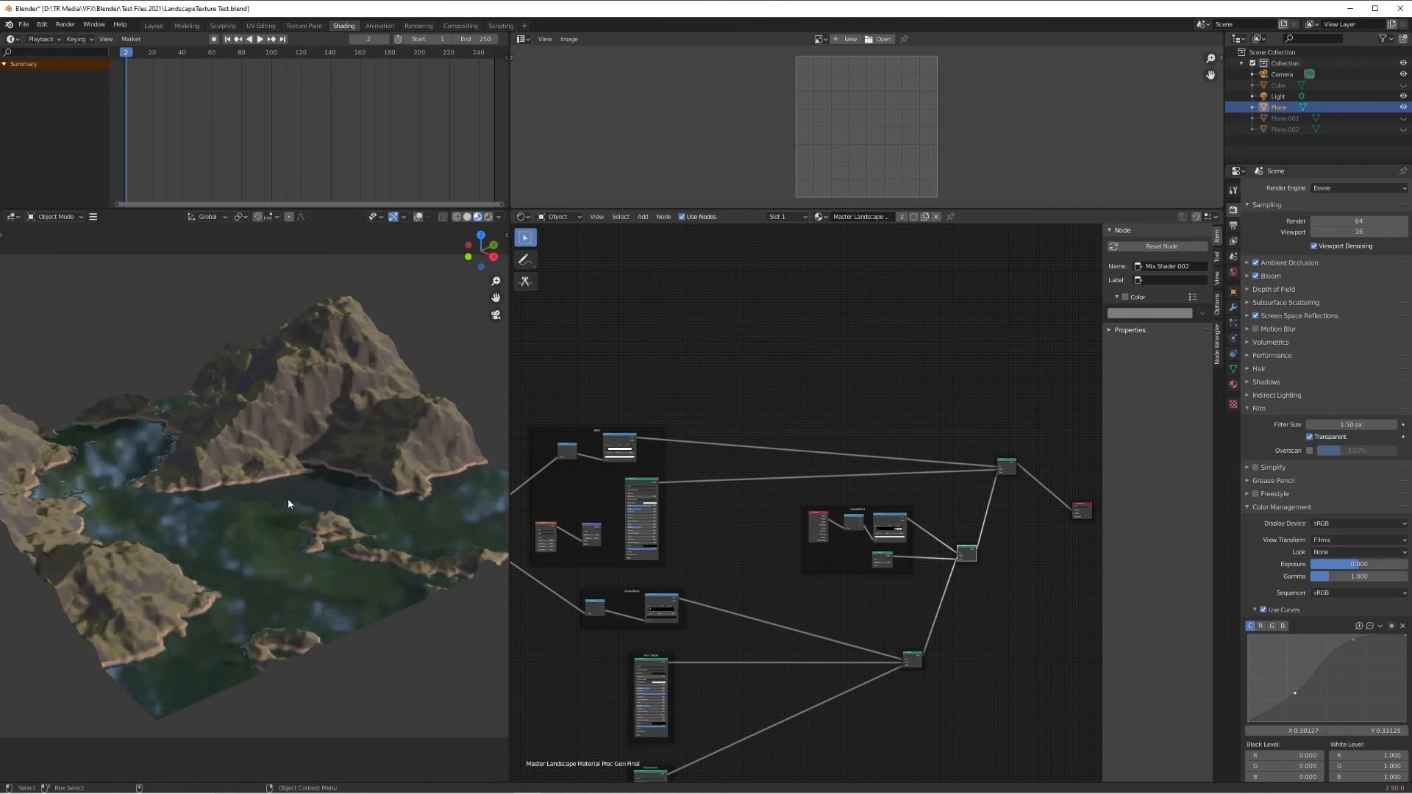
scroll(296, 509, down, 2)
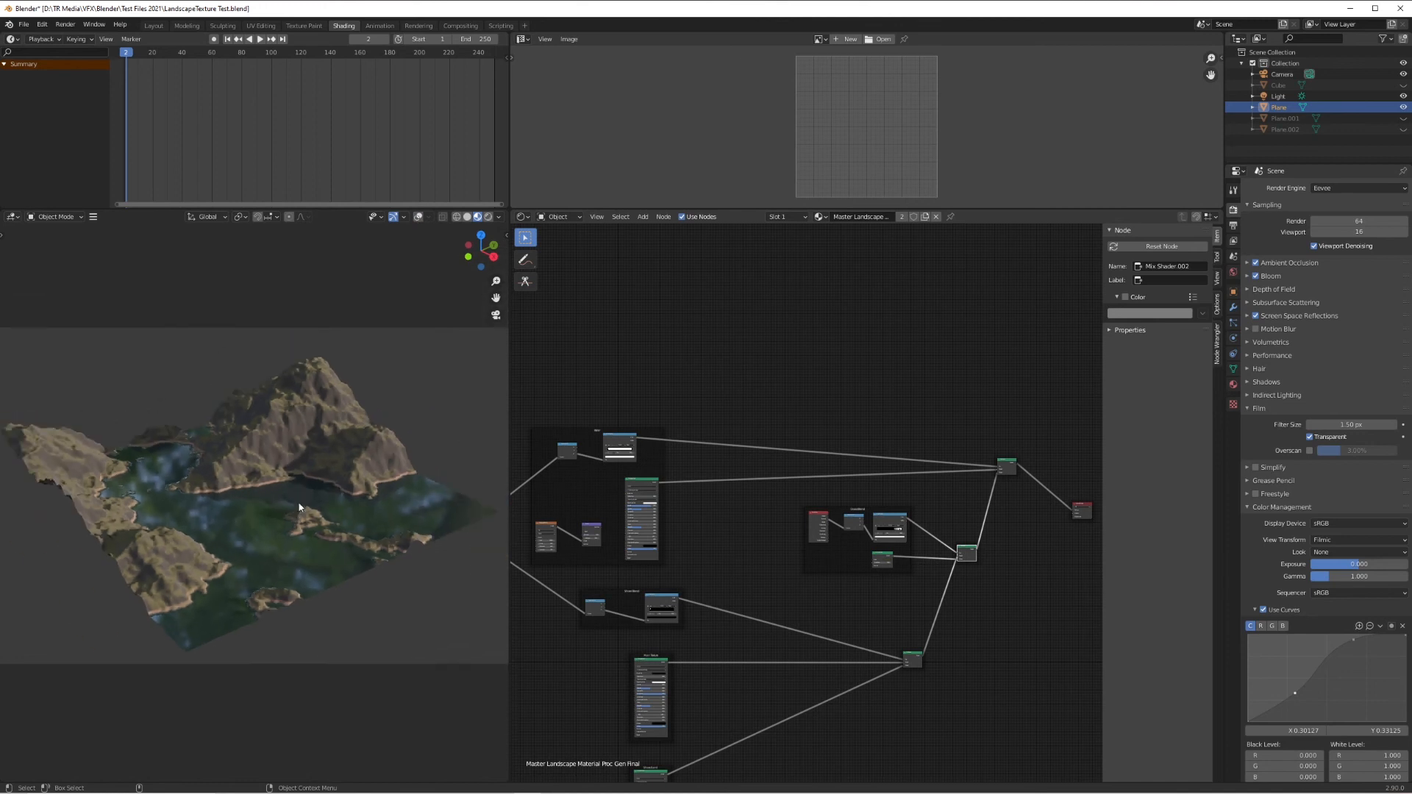
- Save the file and assign the Master Landscape Material With Peaks to the Plane terrain
key(ctrl+s)
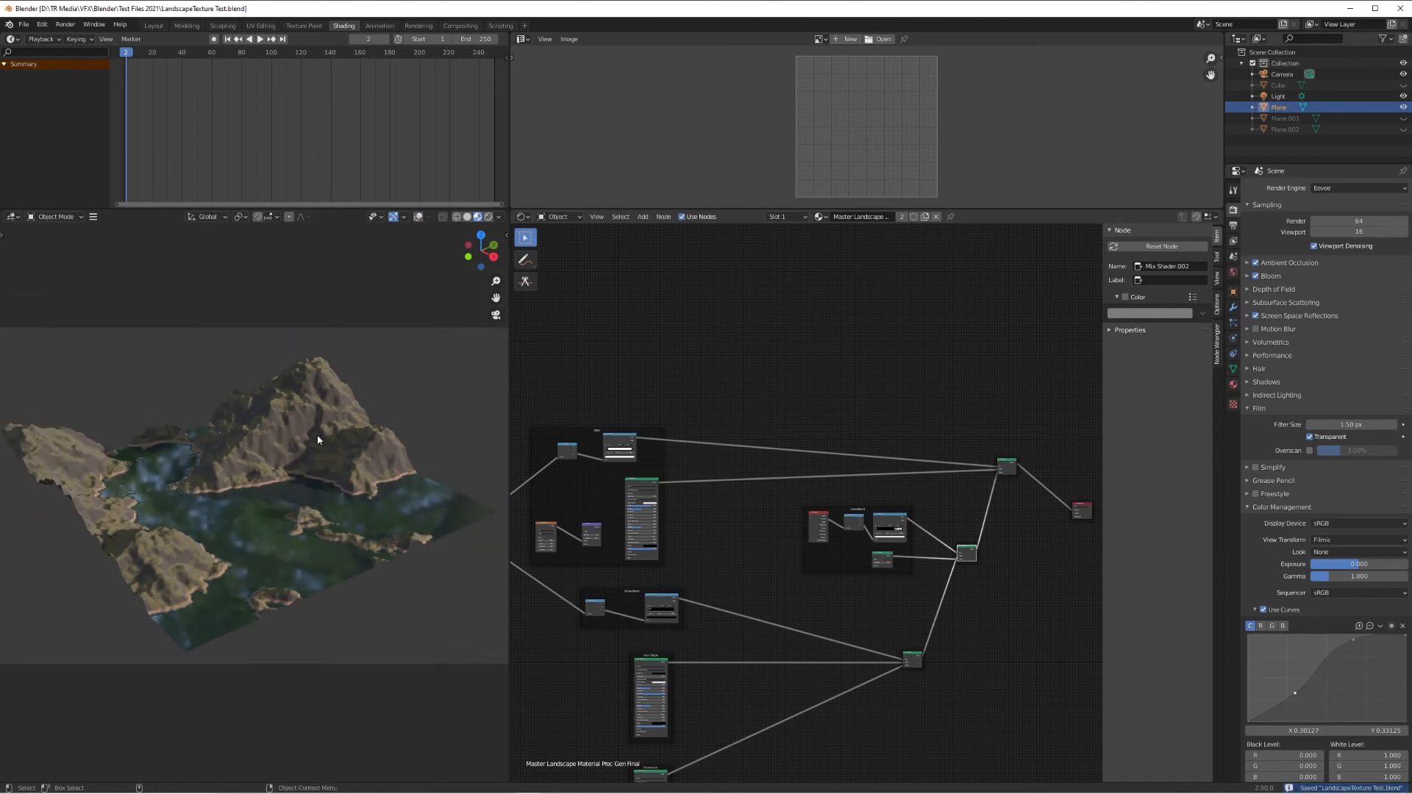
scroll(755, 698, down, 2)
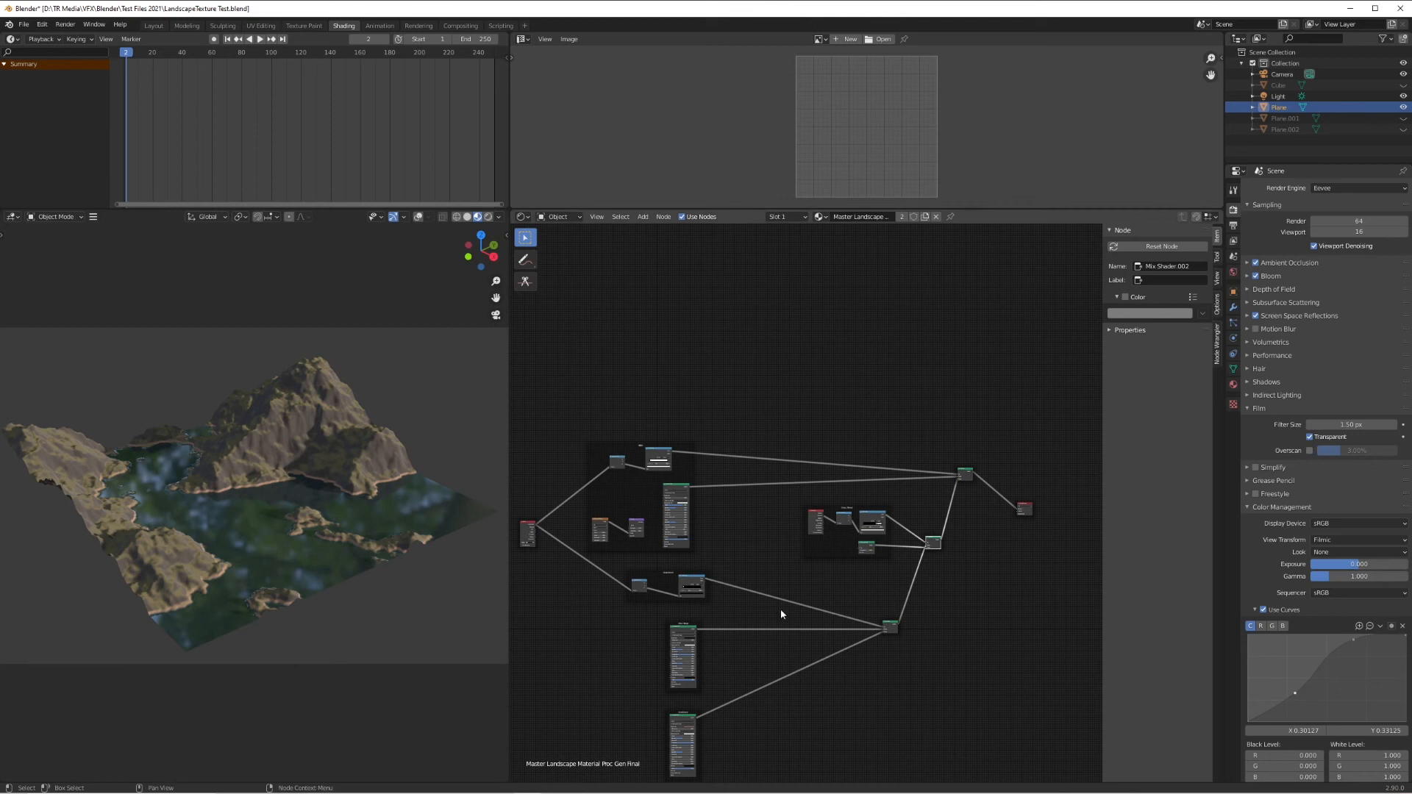
click(819, 216)
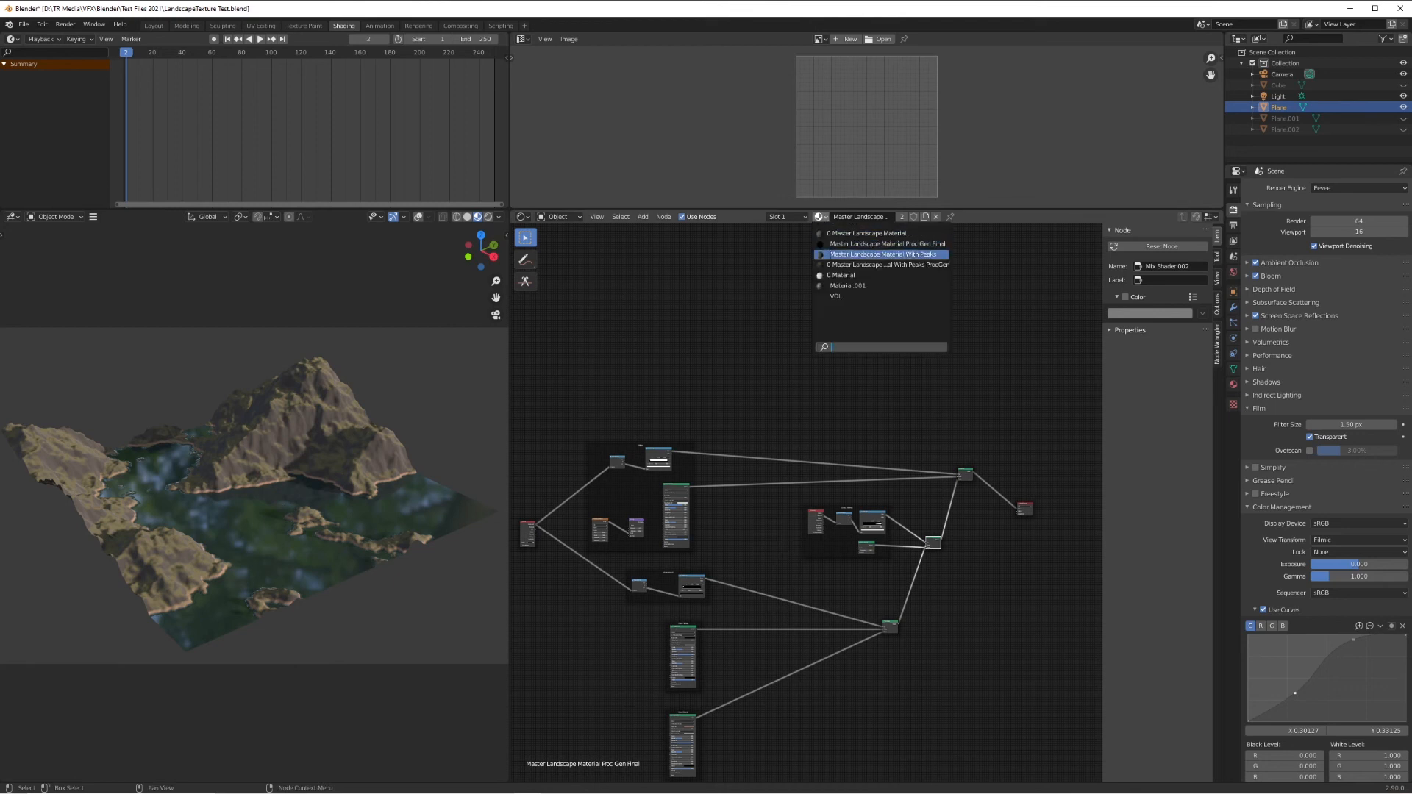
click(828, 254)
- Inspect the detailed landscape material from water level and up close on the rock and vegetated slopes
scroll(309, 489, up, 6)
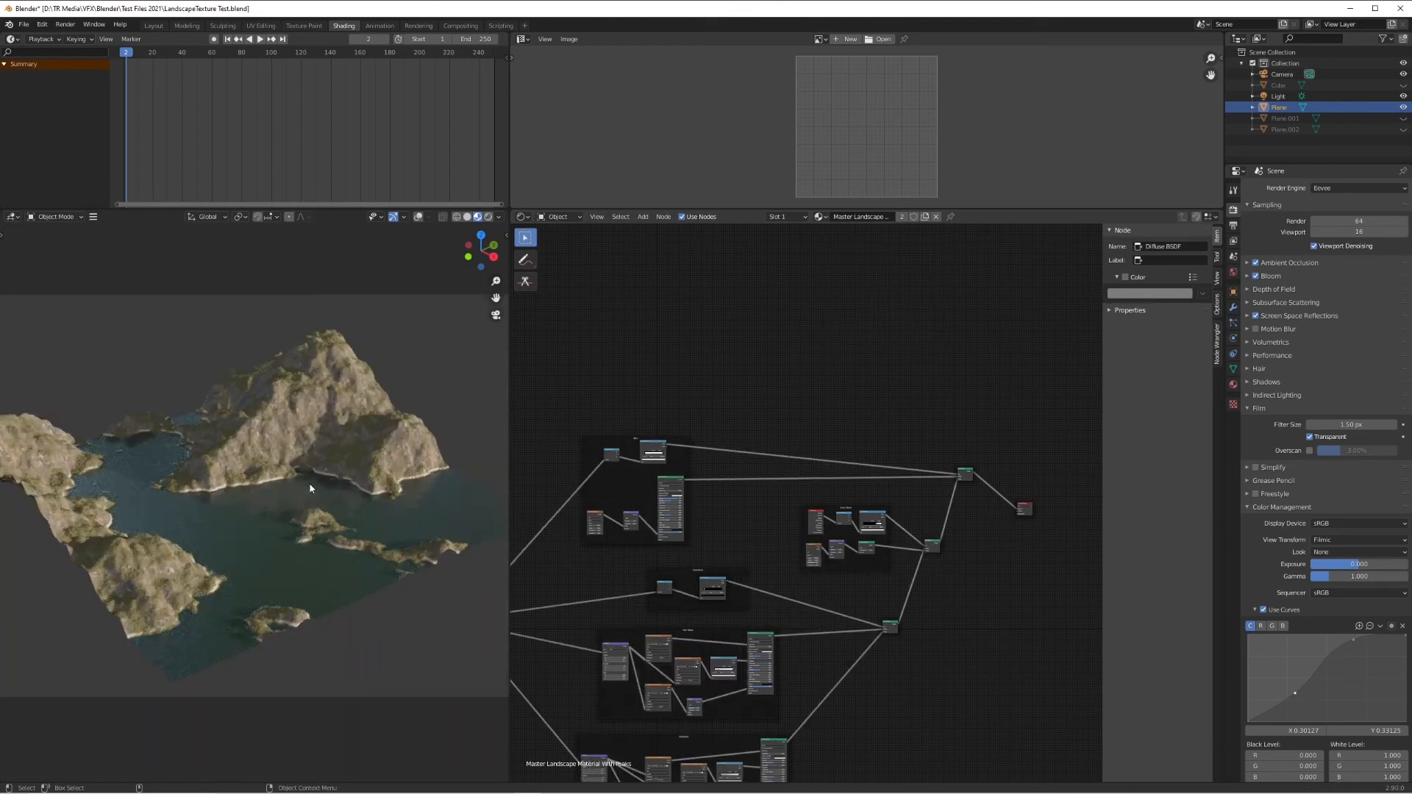
scroll(309, 489, down, 5)
middle_drag(309, 489, 329, 444)
scroll(329, 444, up, 8)
middle_drag(284, 508, 444, 381)
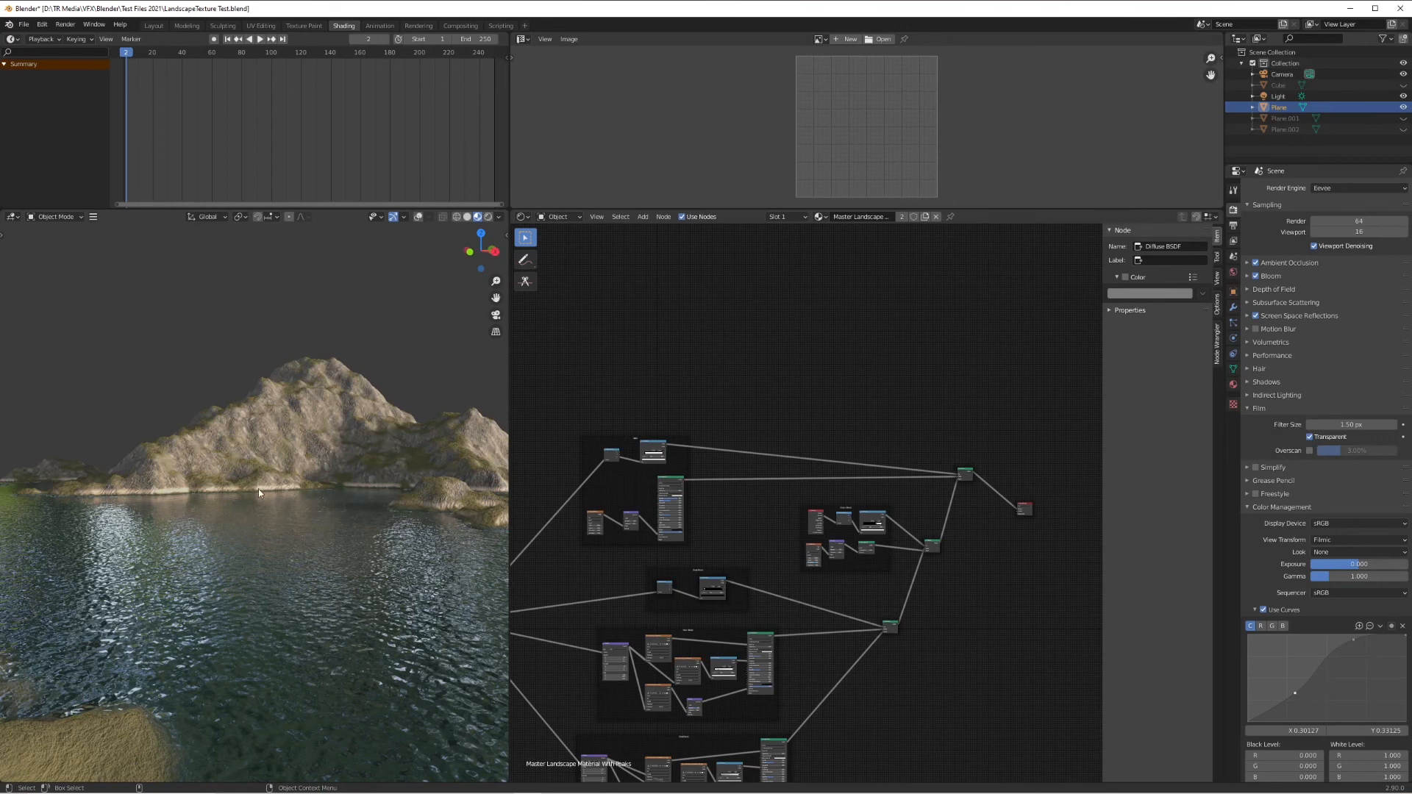
scroll(366, 504, down, 2)
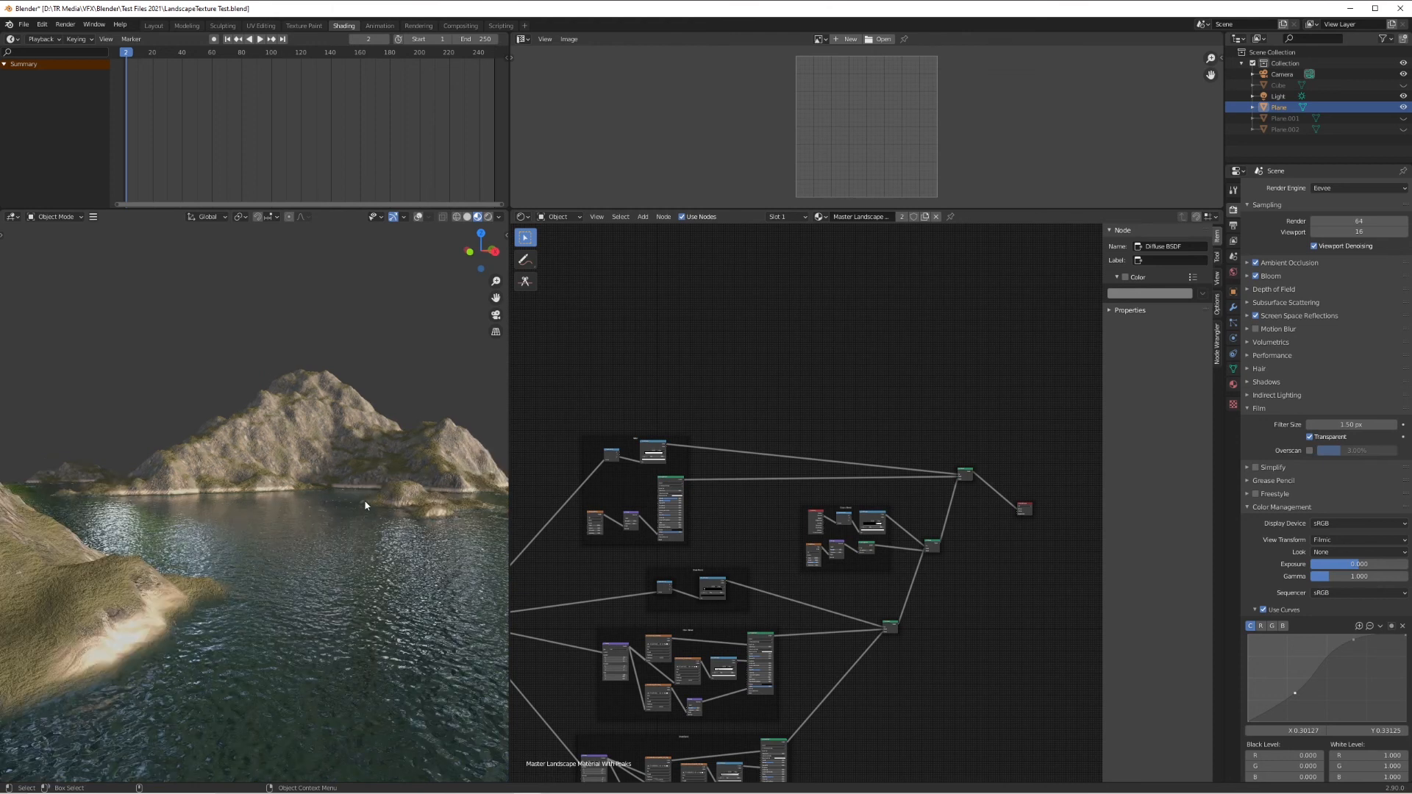
scroll(317, 445, up, 4)
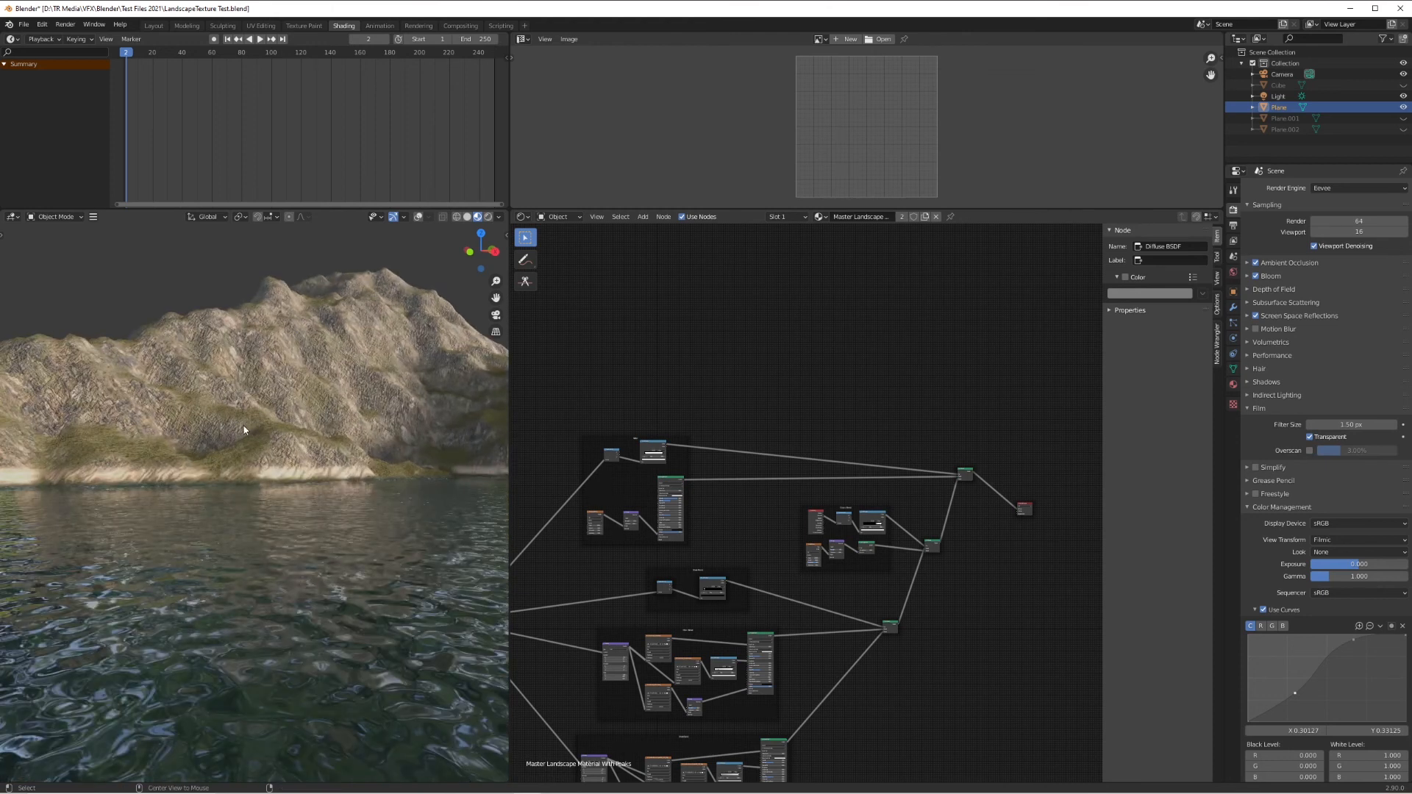
scroll(280, 475, up, 4)
middle_drag(280, 475, 328, 616)
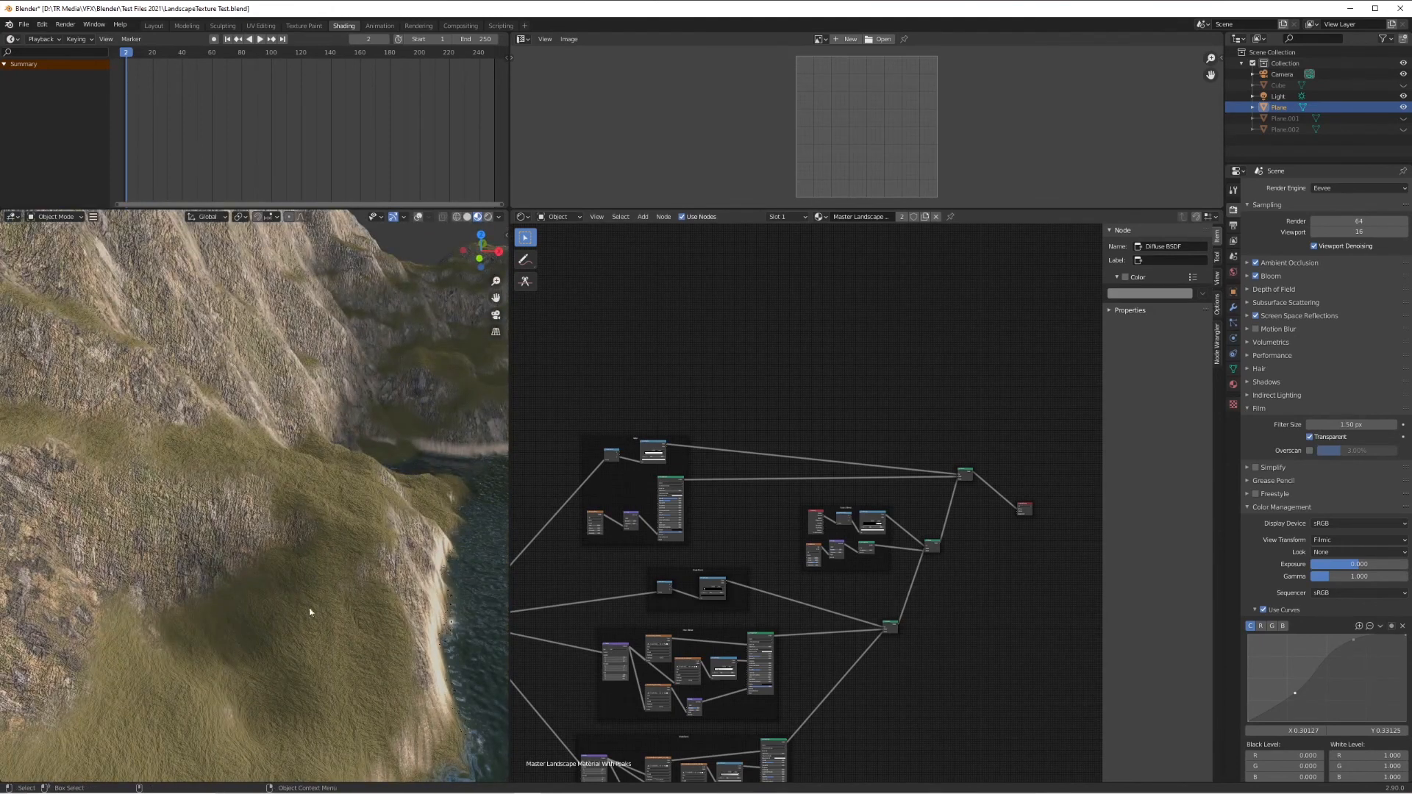
middle_drag(307, 521, 355, 540)
middle_drag(415, 506, 268, 565)
scroll(331, 515, down, 5)
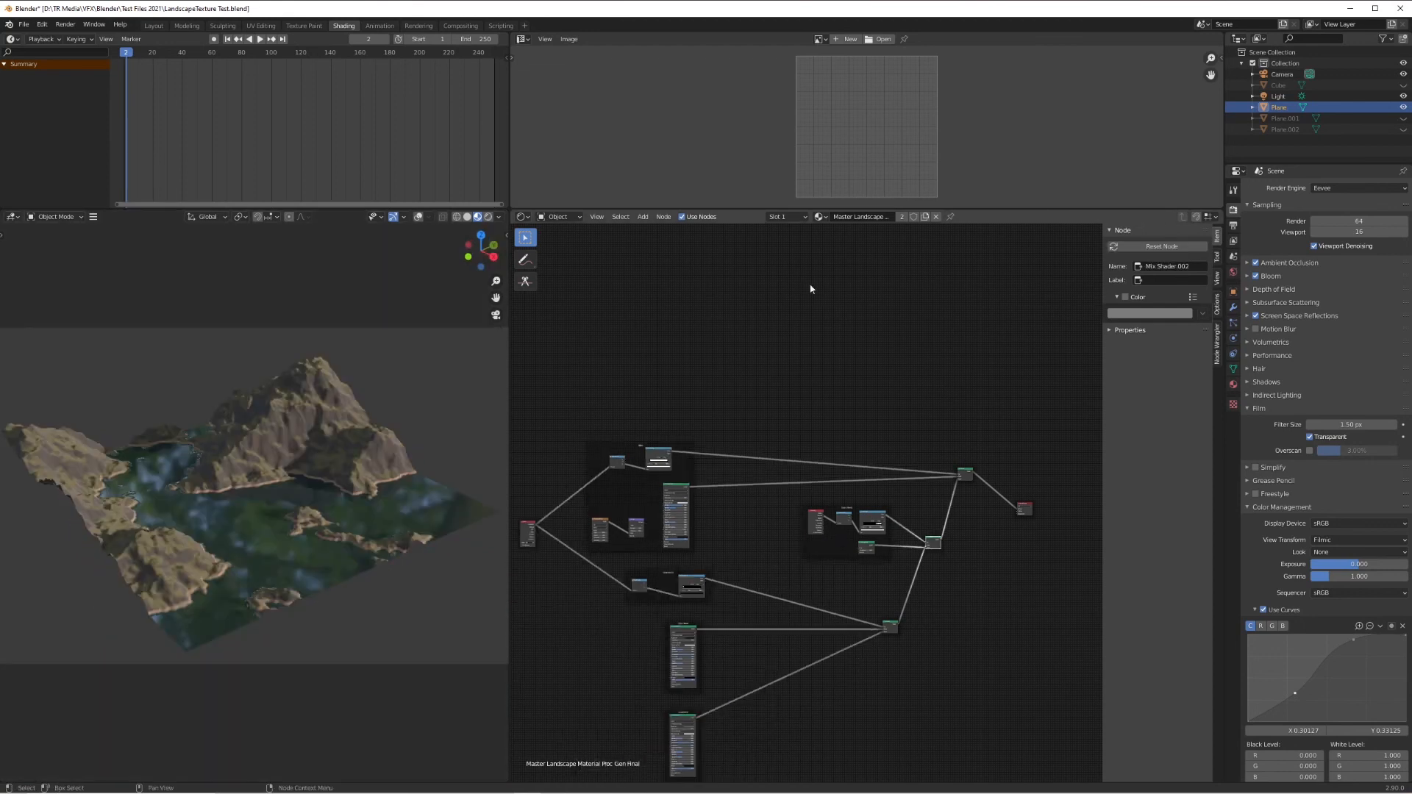
- Switch the terrain from the Proc Gen Final material to Master Landscape Material With Peaks and examine its water, shoreline and slopes
click(824, 217)
click(875, 252)
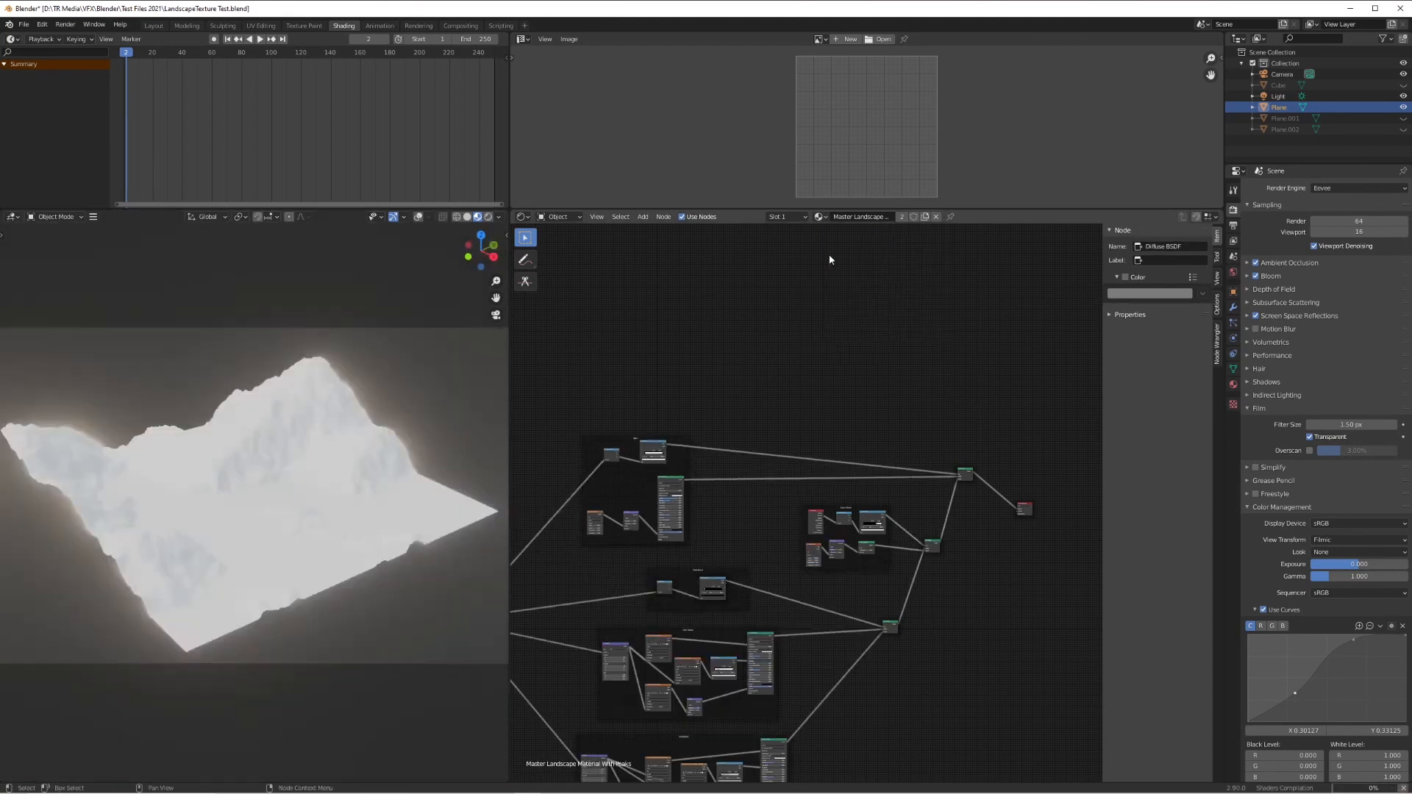
scroll(315, 488, up, 6)
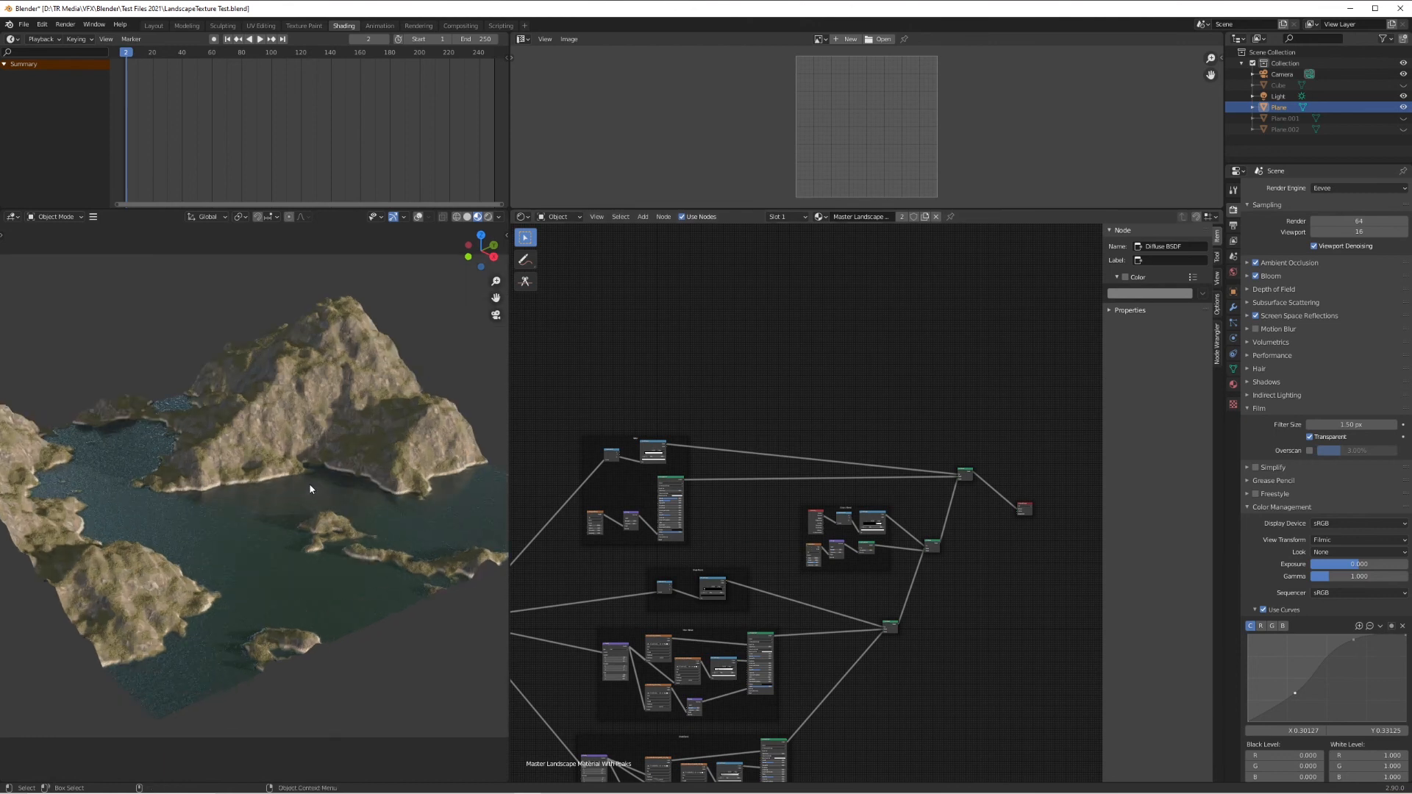
scroll(310, 489, down, 5)
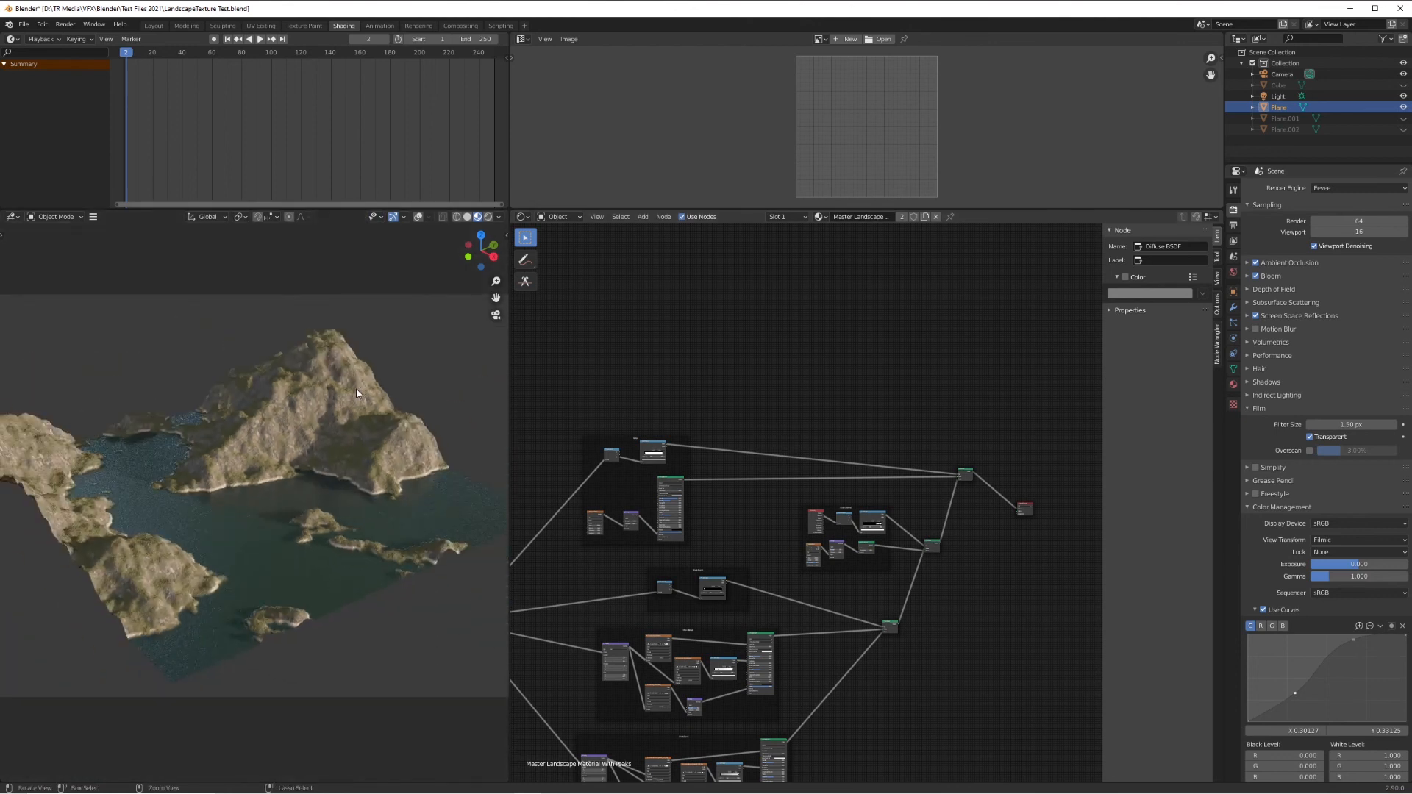
scroll(357, 394, down, 2)
scroll(284, 505, up, 8)
middle_drag(294, 520, 444, 378)
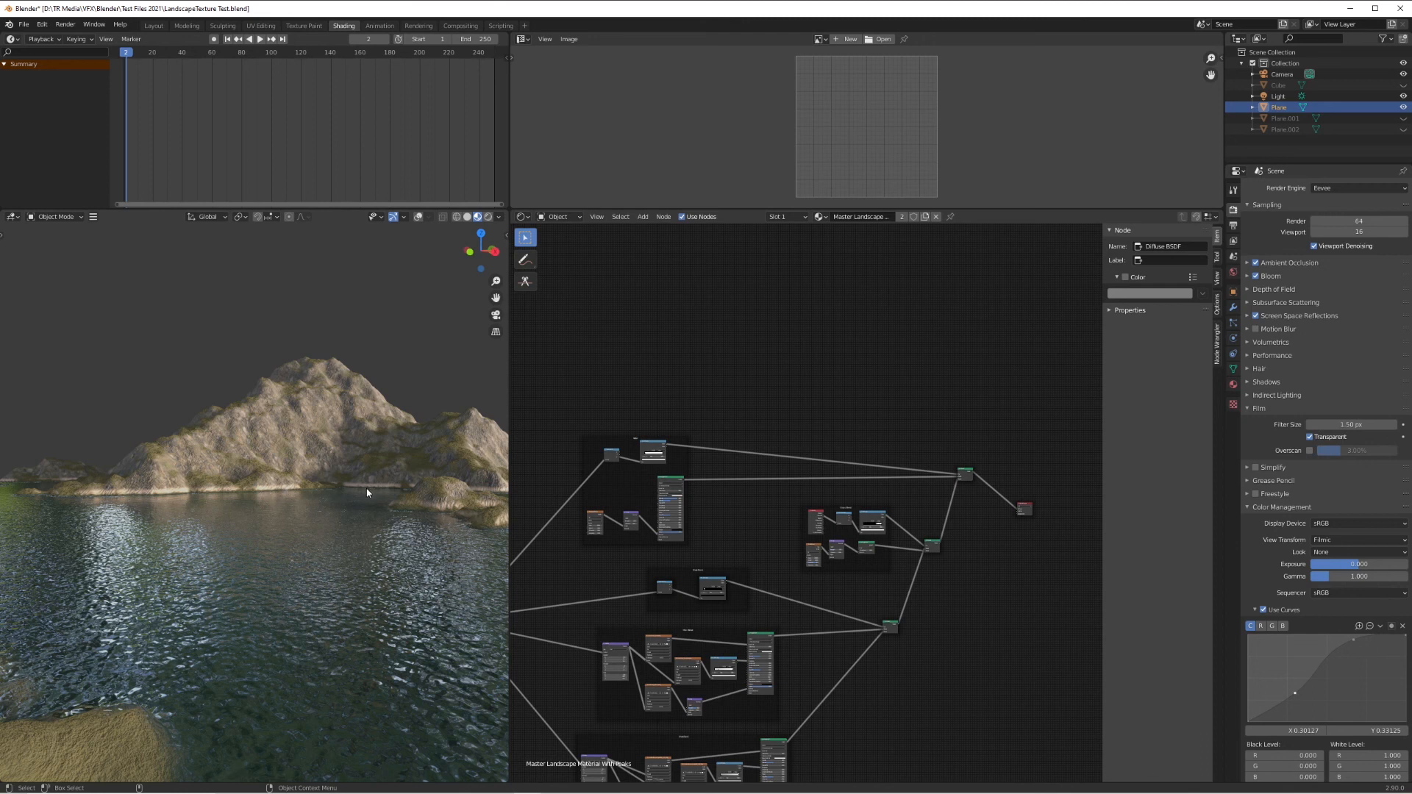
middle_drag(367, 492, 214, 562)
scroll(315, 448, up, 12)
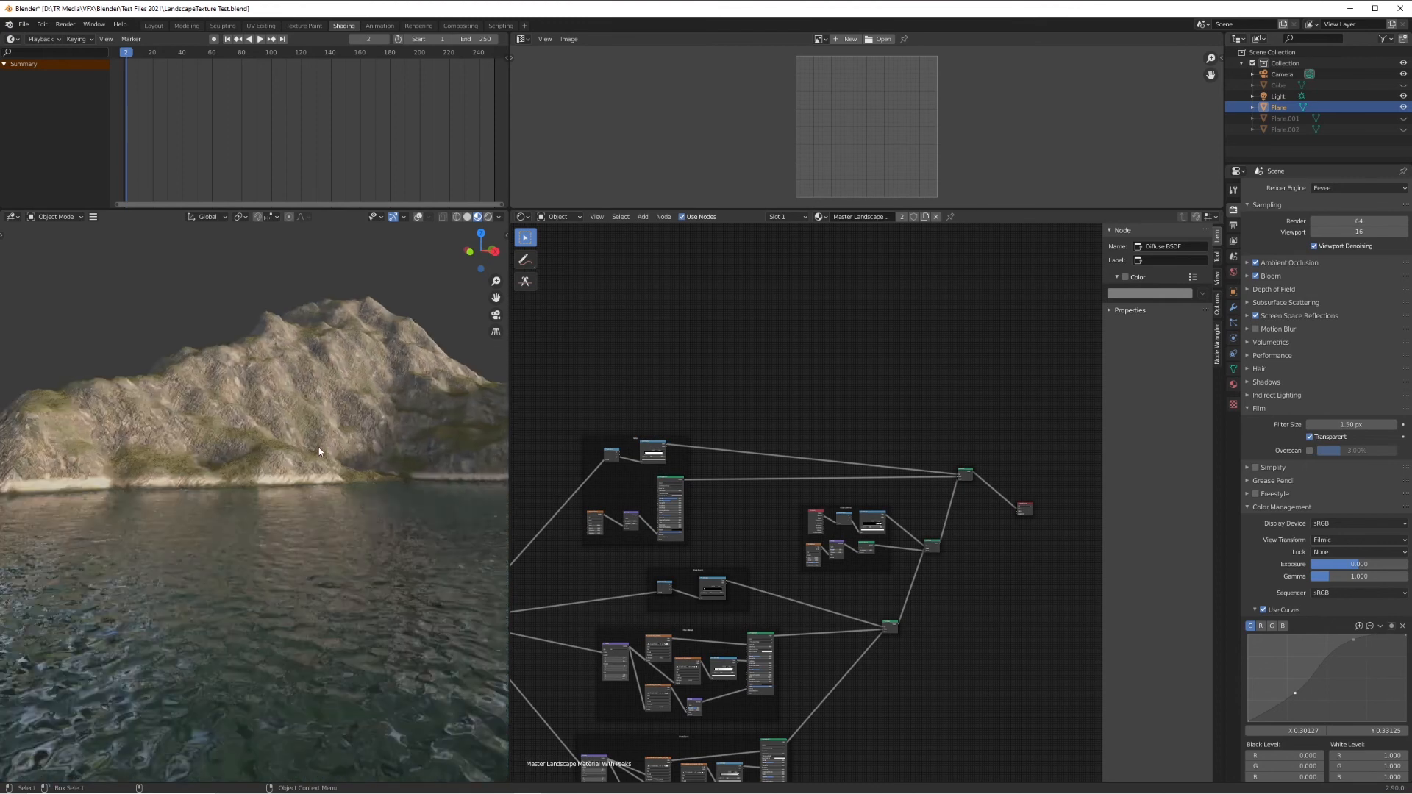
middle_drag(286, 503, 258, 706)
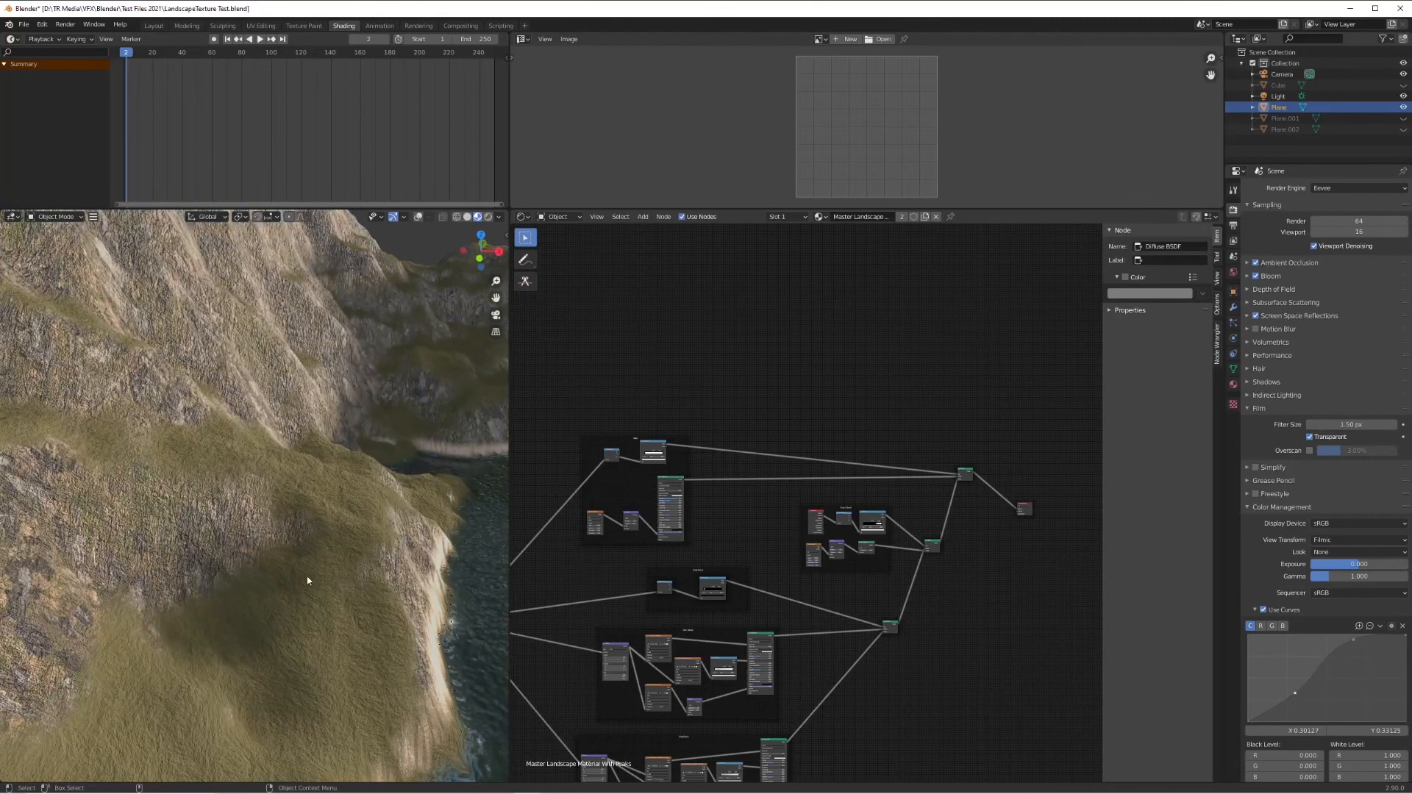